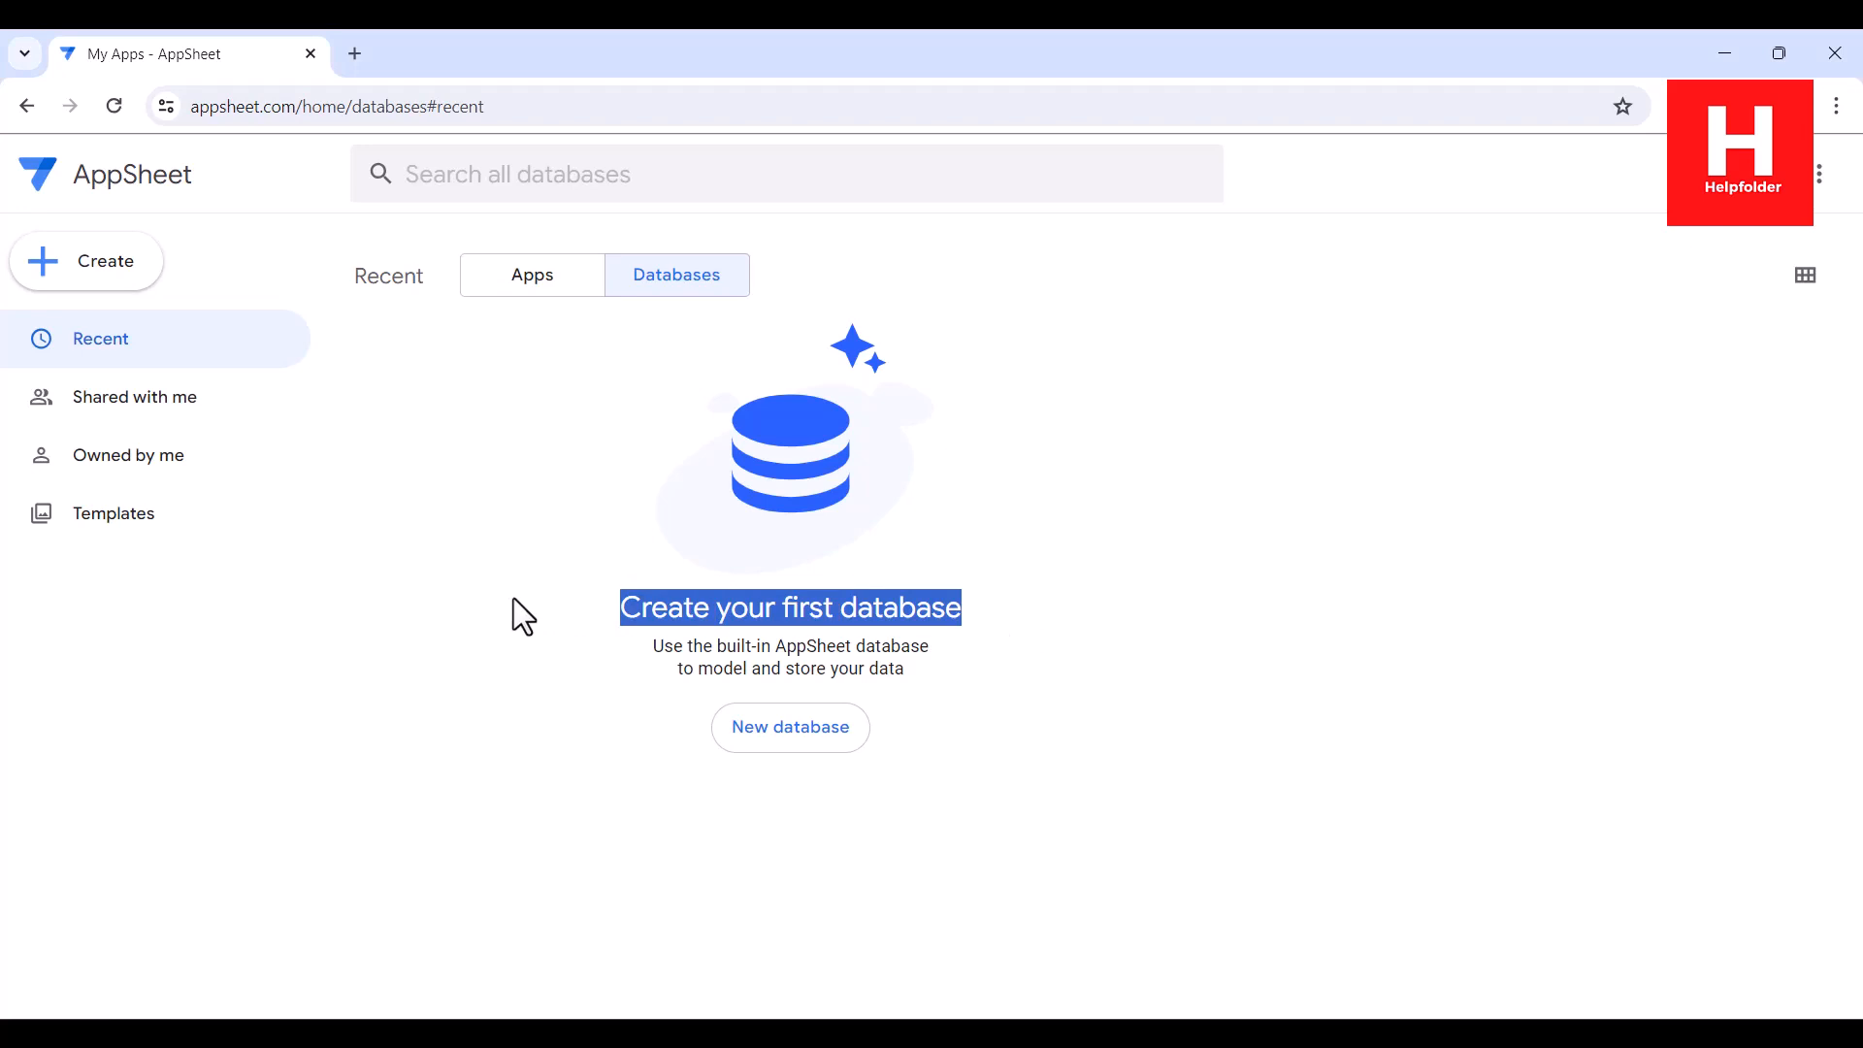
# - Create a new AppSheet database and bring it into view
pyautogui.click(514, 598)
pyautogui.click(788, 728)
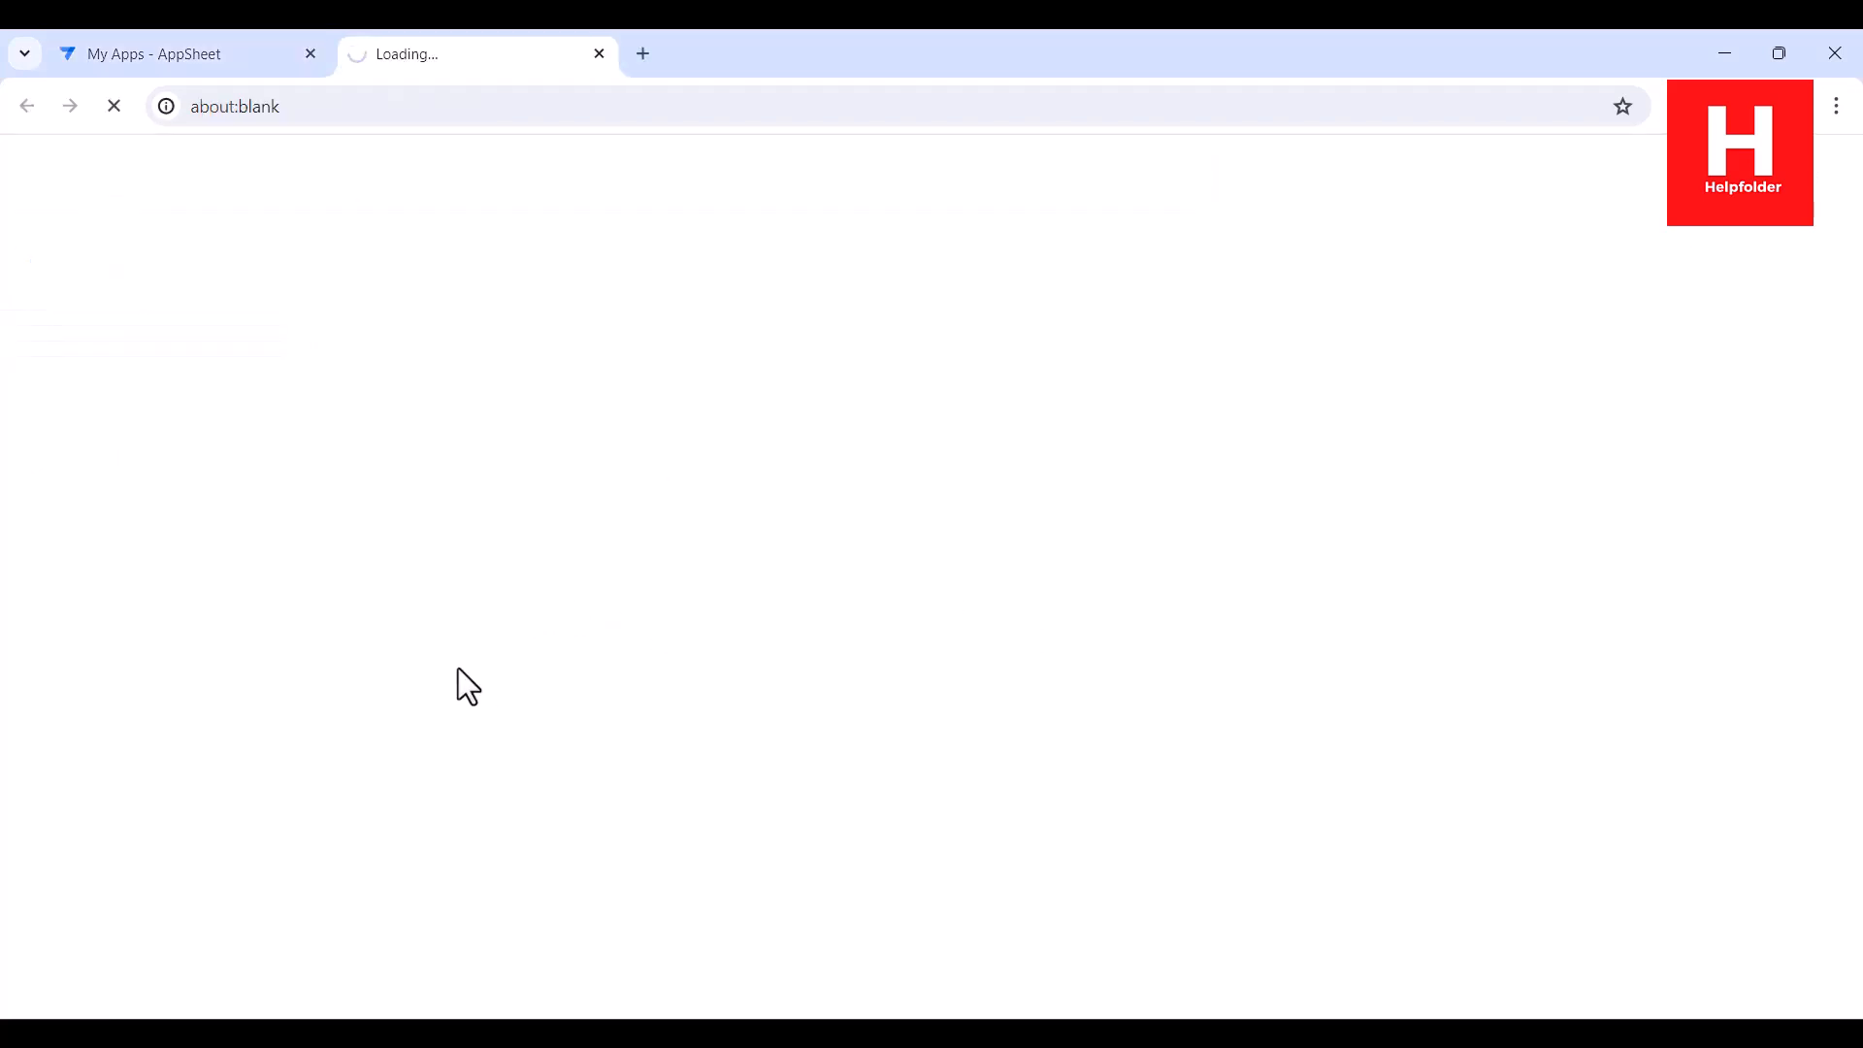
pyautogui.click(146, 54)
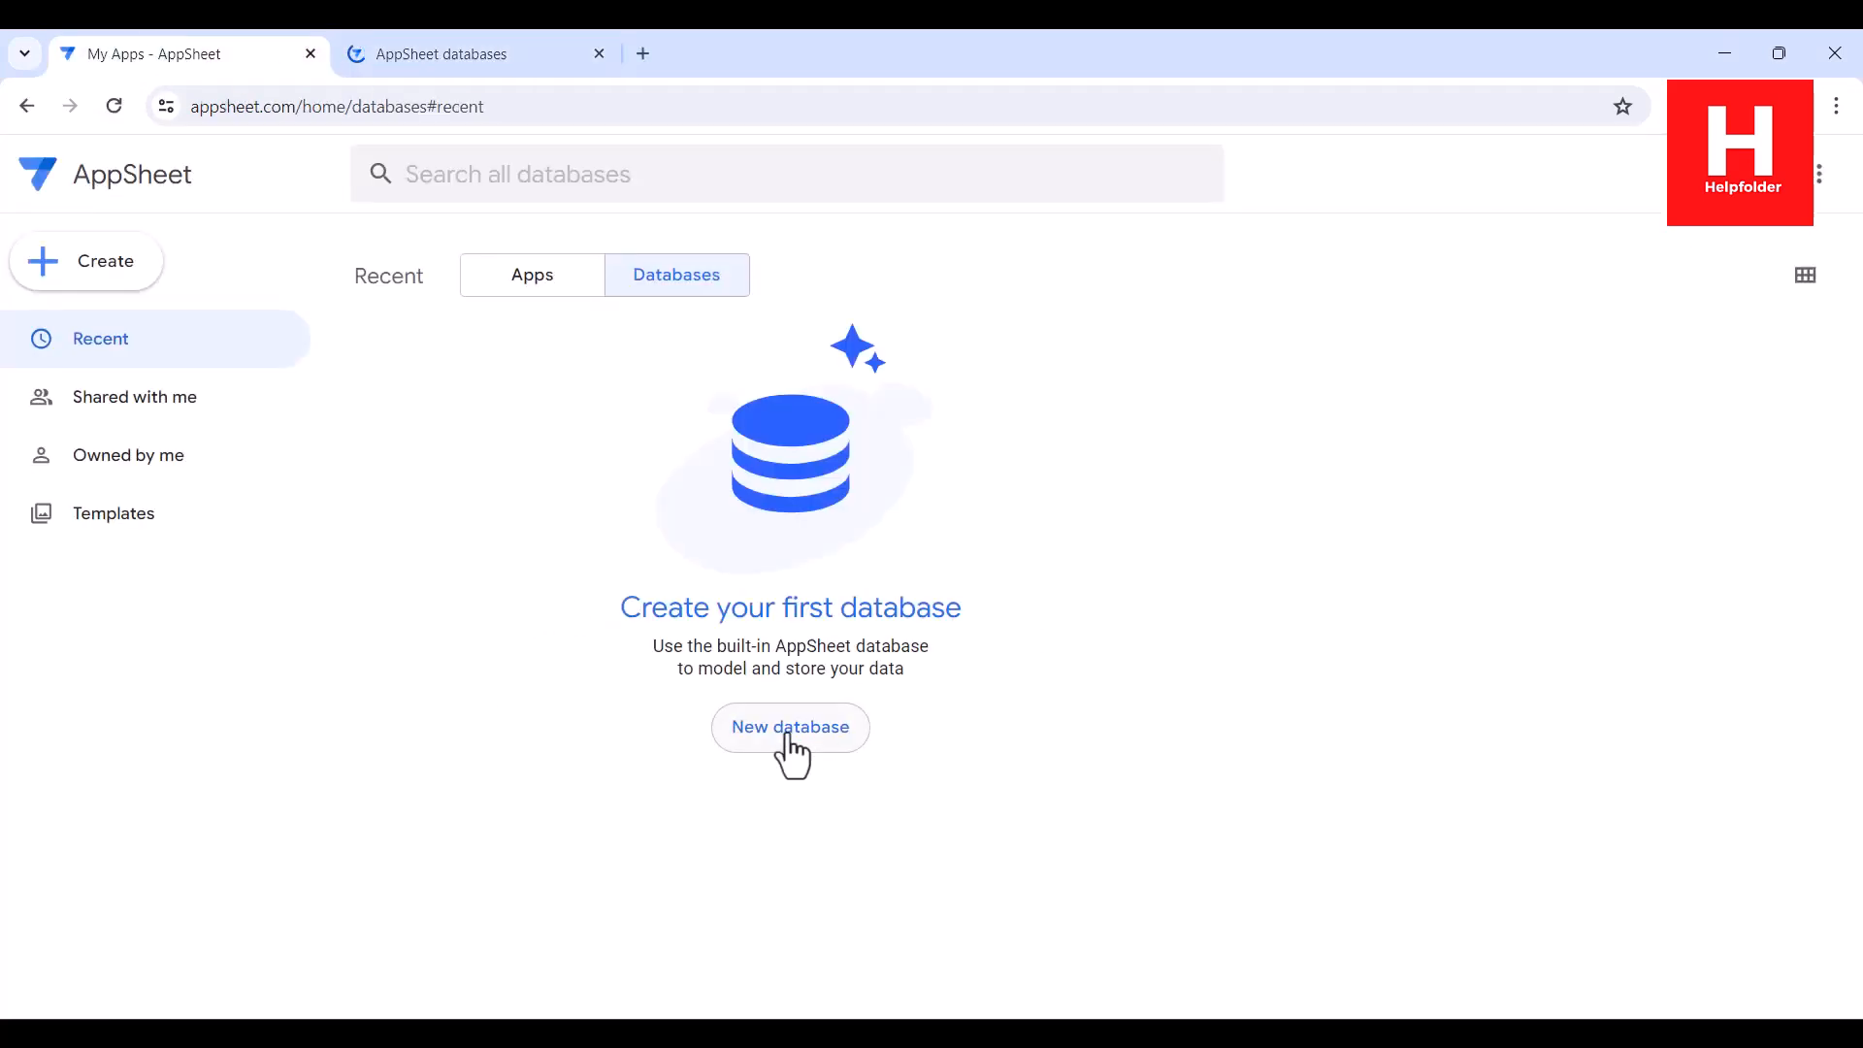
pyautogui.click(495, 59)
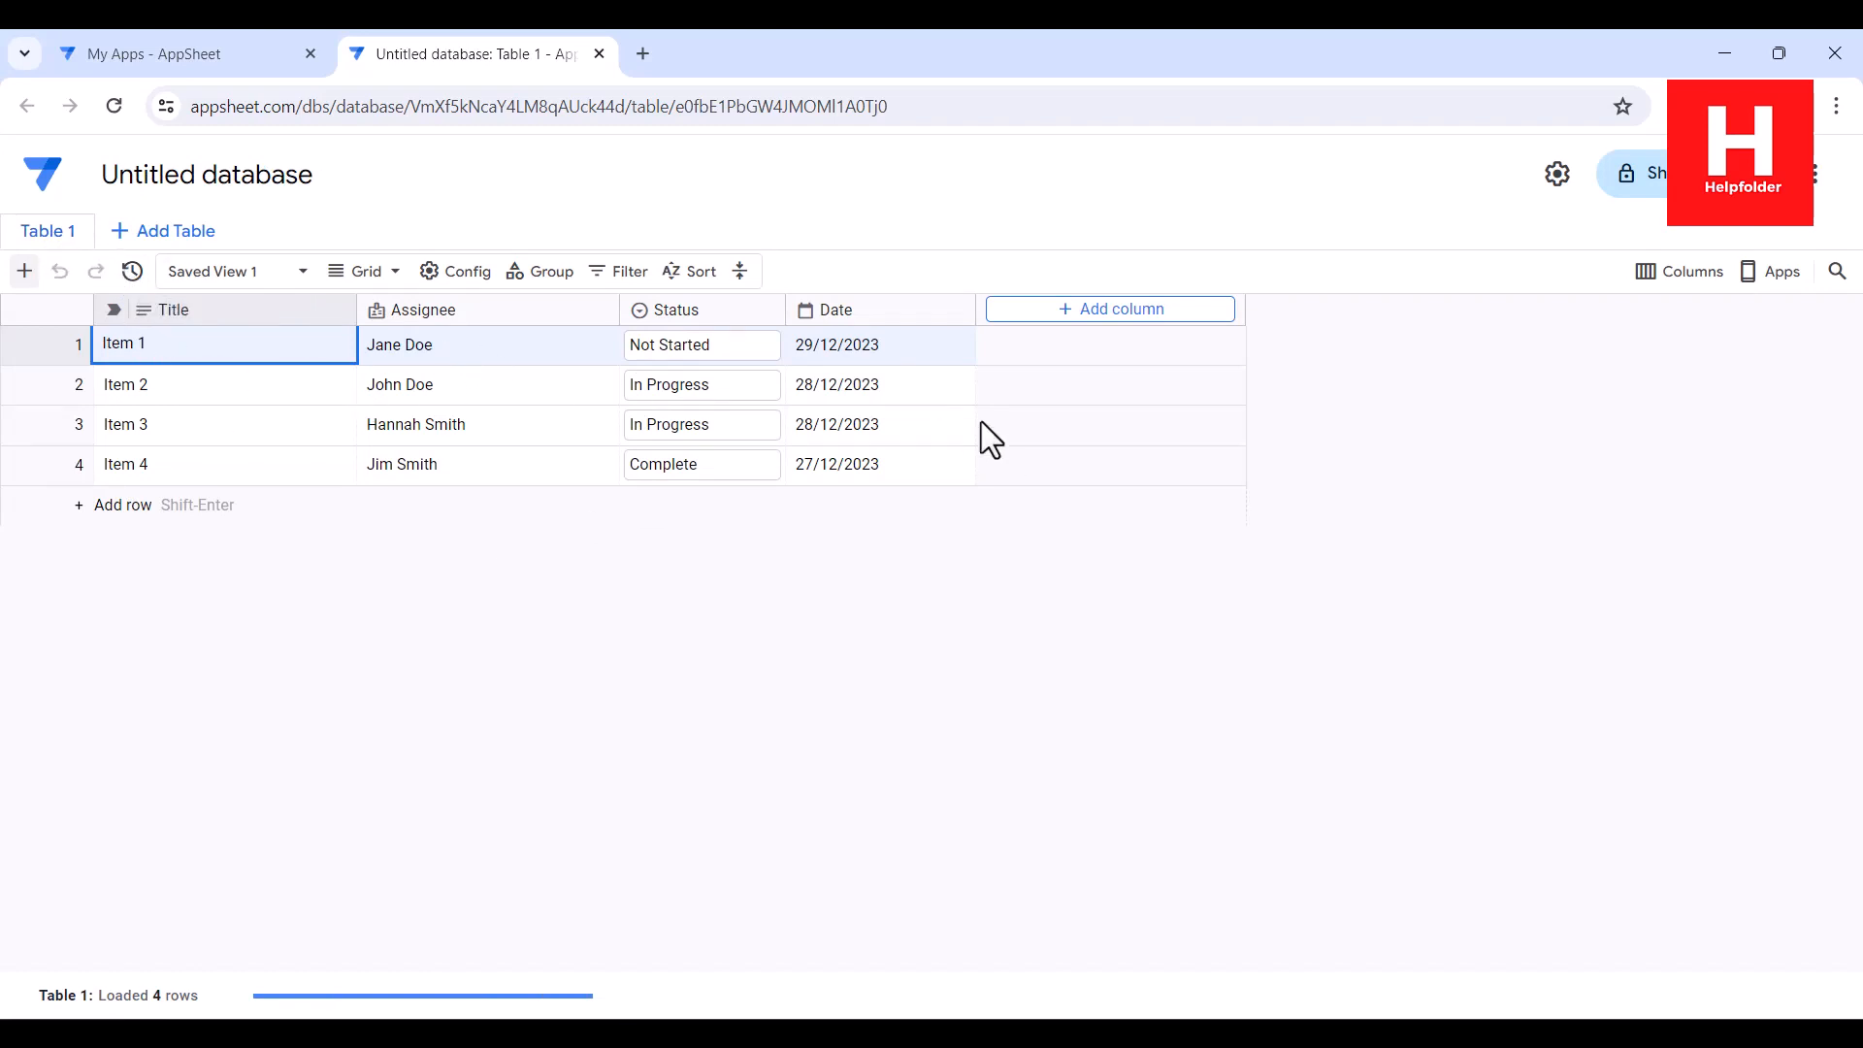
# - Rename the untitled database as mydb
pyautogui.click(296, 173)
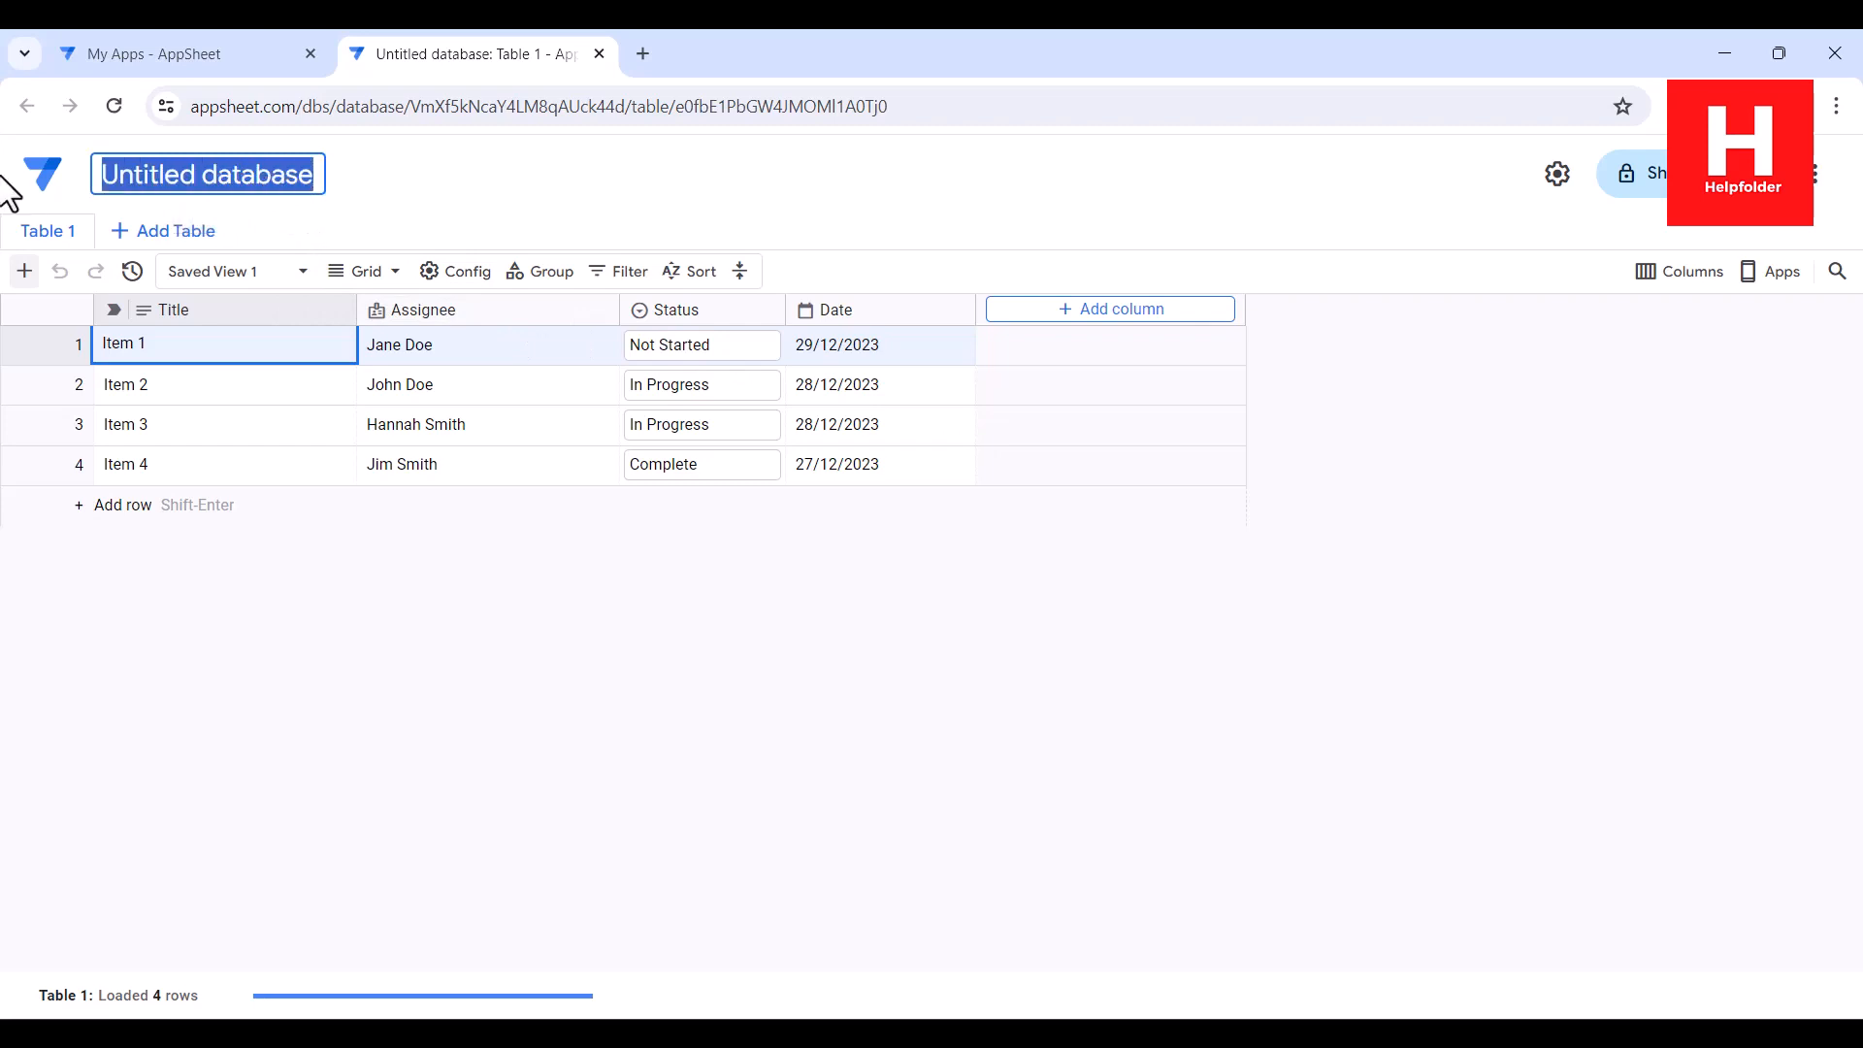
pyautogui.write('mydb')
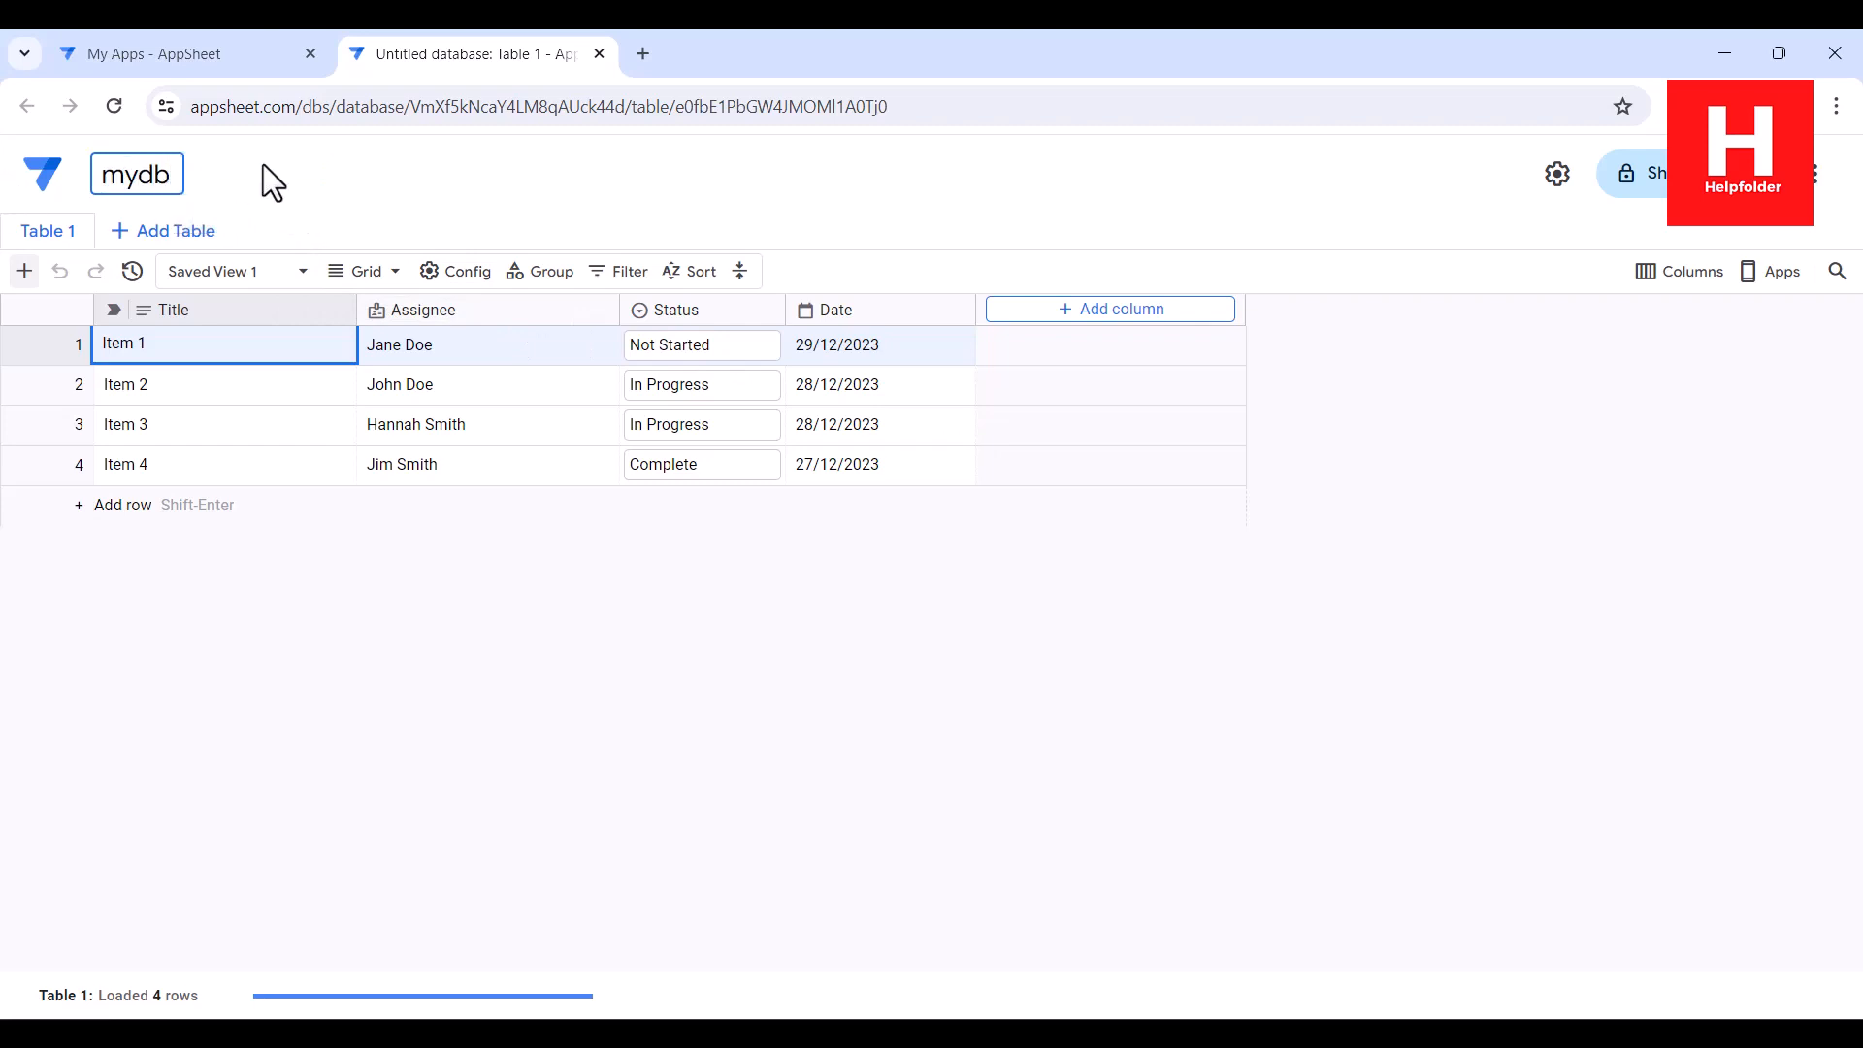
pyautogui.press('Return')
# - Add a second table to the database and name it milestone tracker
pyautogui.click(207, 237)
pyautogui.click(527, 237)
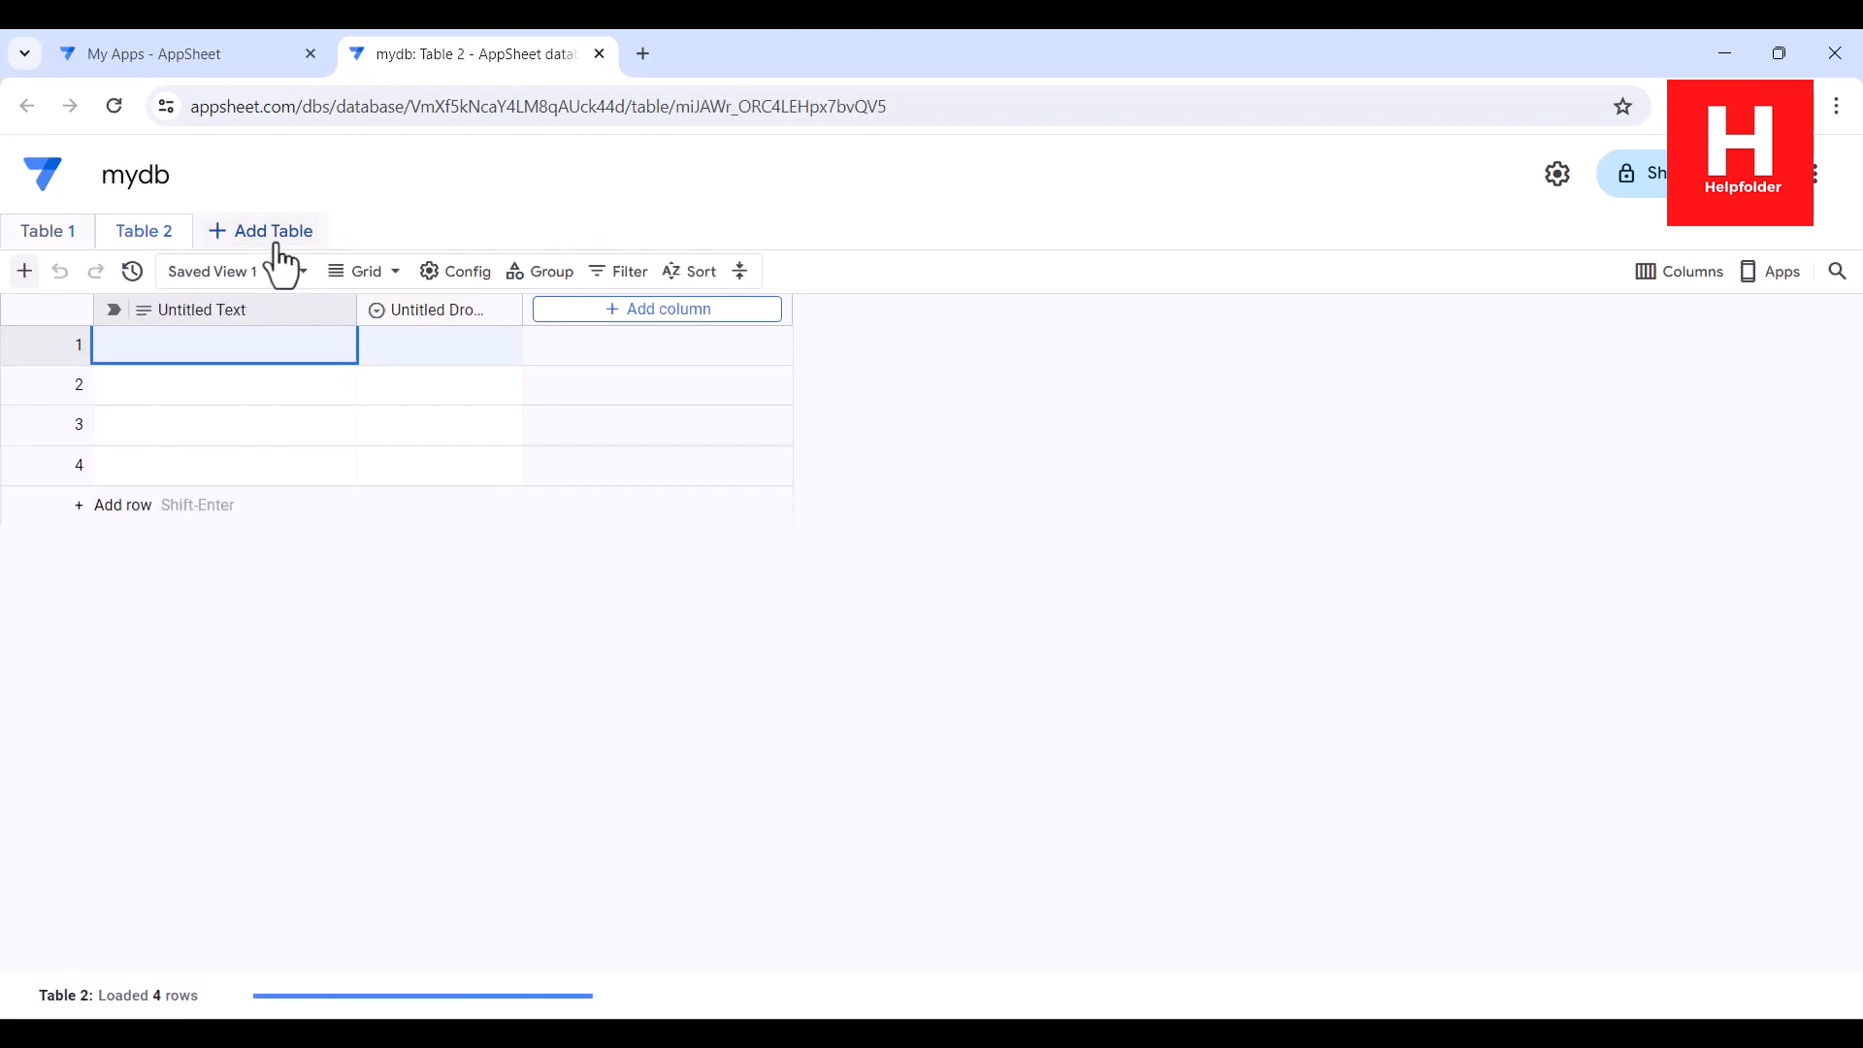
pyautogui.click(185, 232)
pyautogui.click(228, 270)
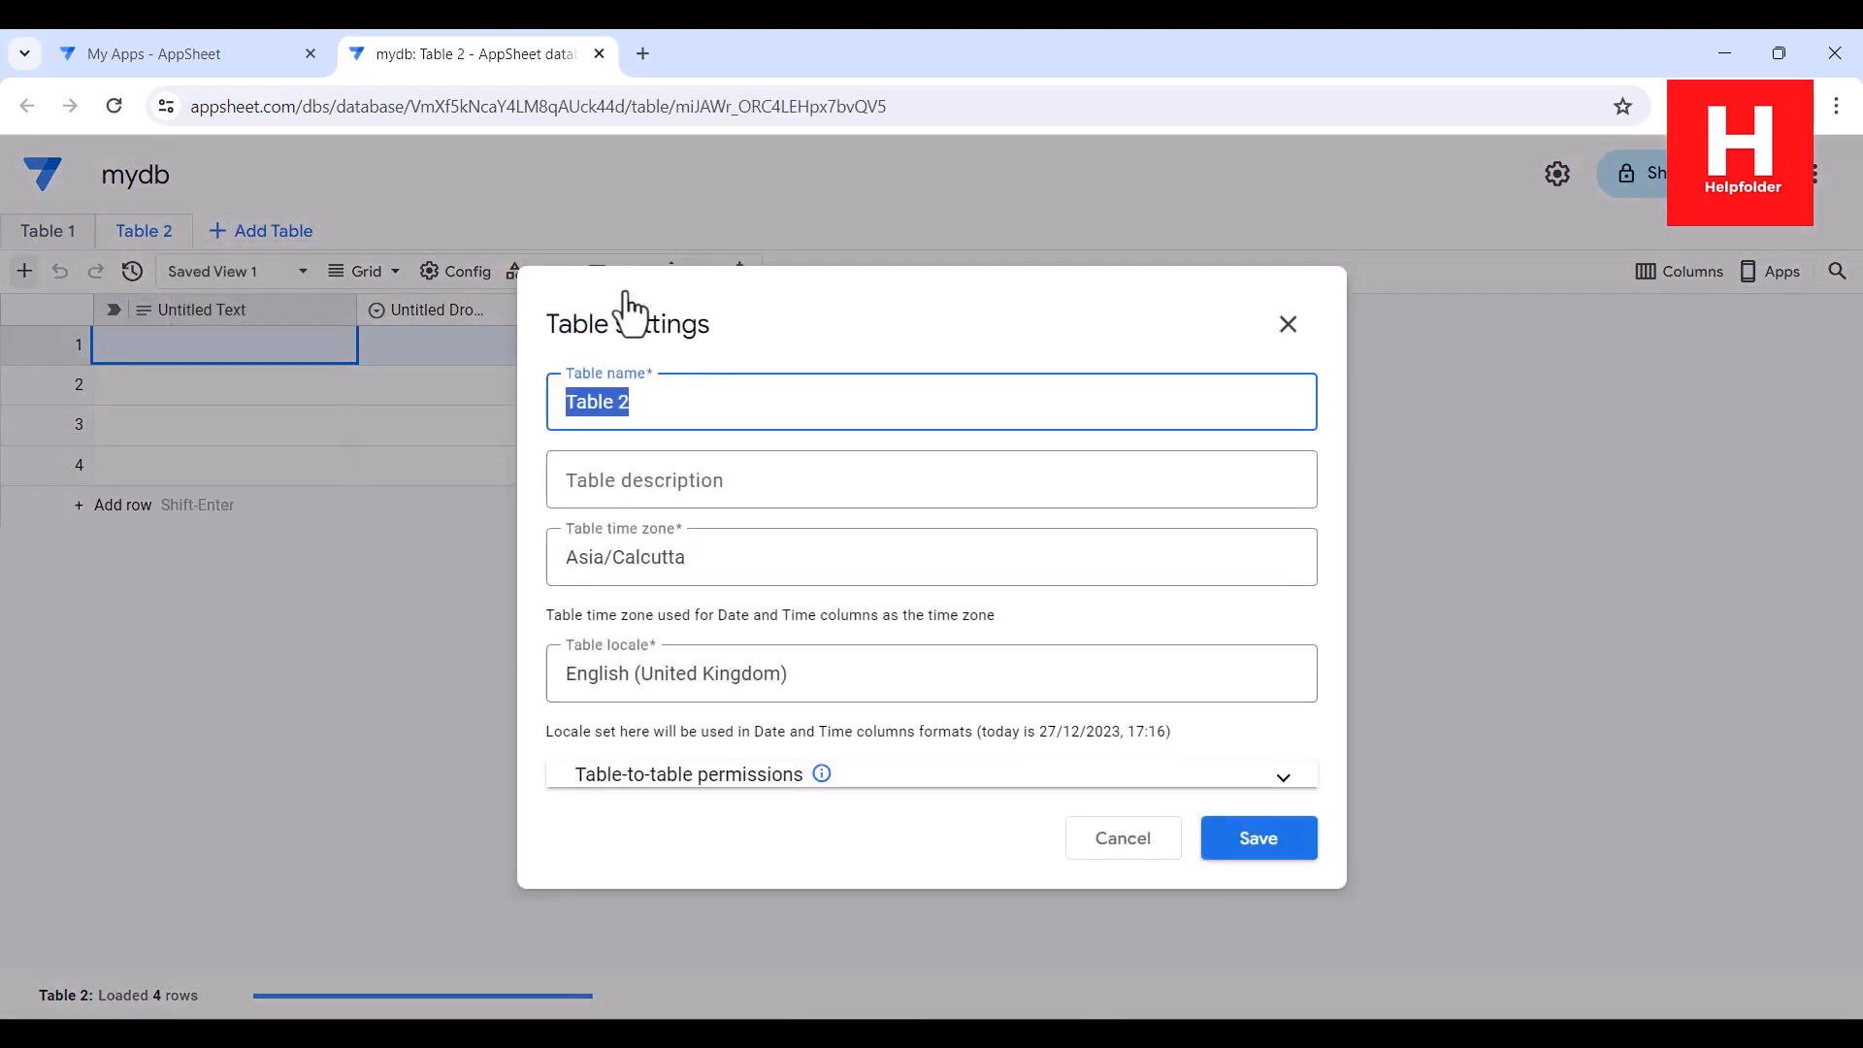
pyautogui.write('milestone ')
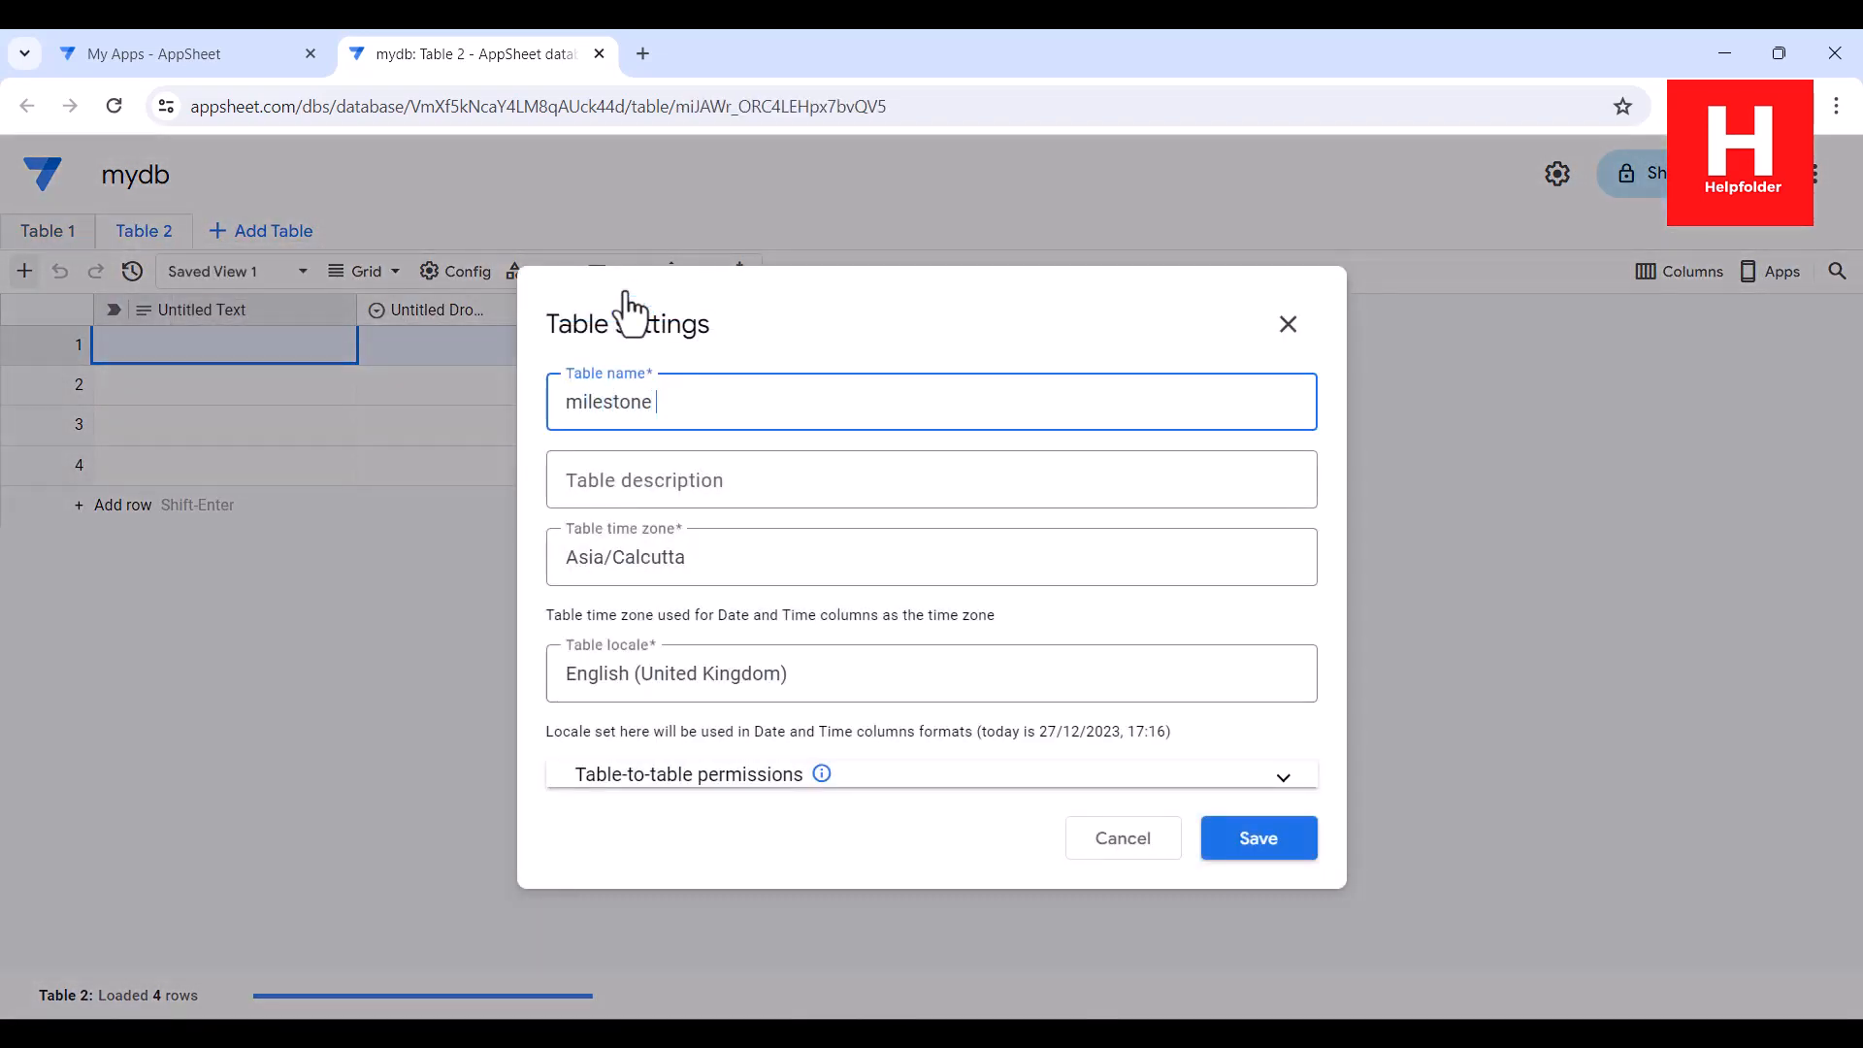
pyautogui.write('tracker')
pyautogui.click(1260, 846)
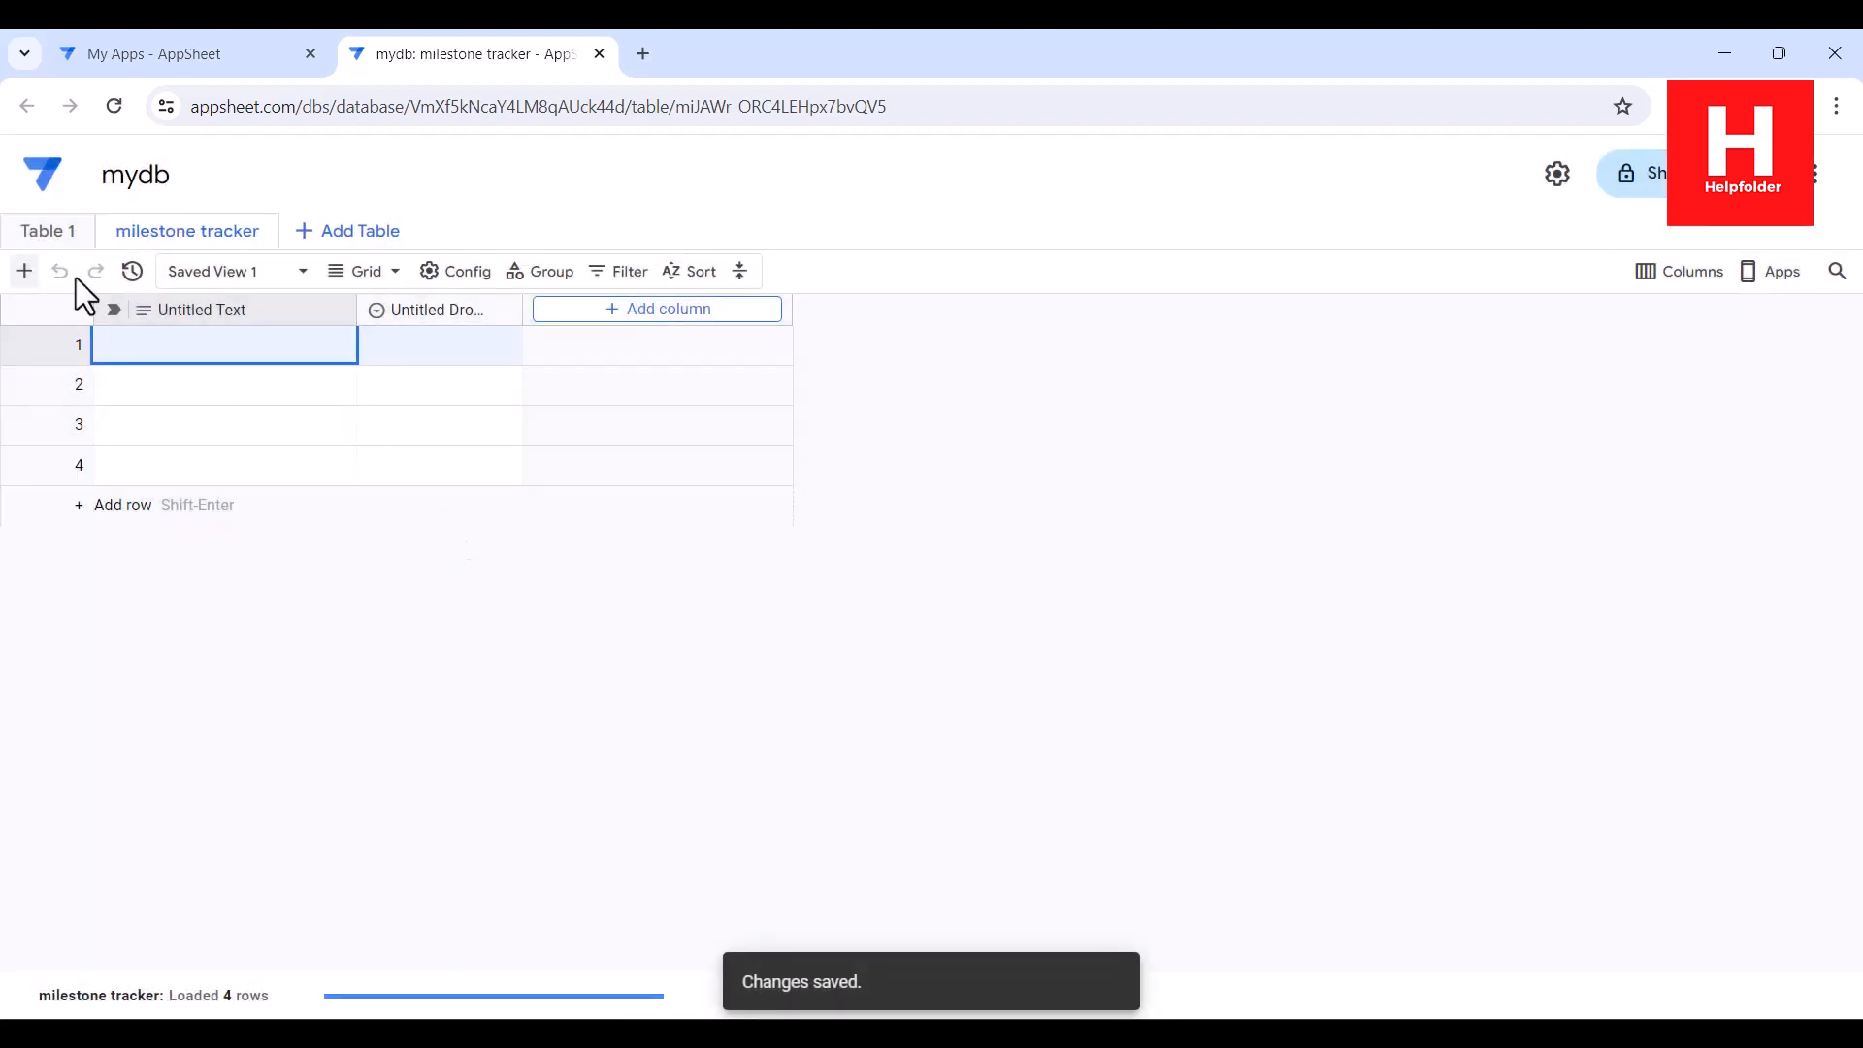
# - Delete Table 1 from the database
pyautogui.click(85, 233)
pyautogui.click(185, 464)
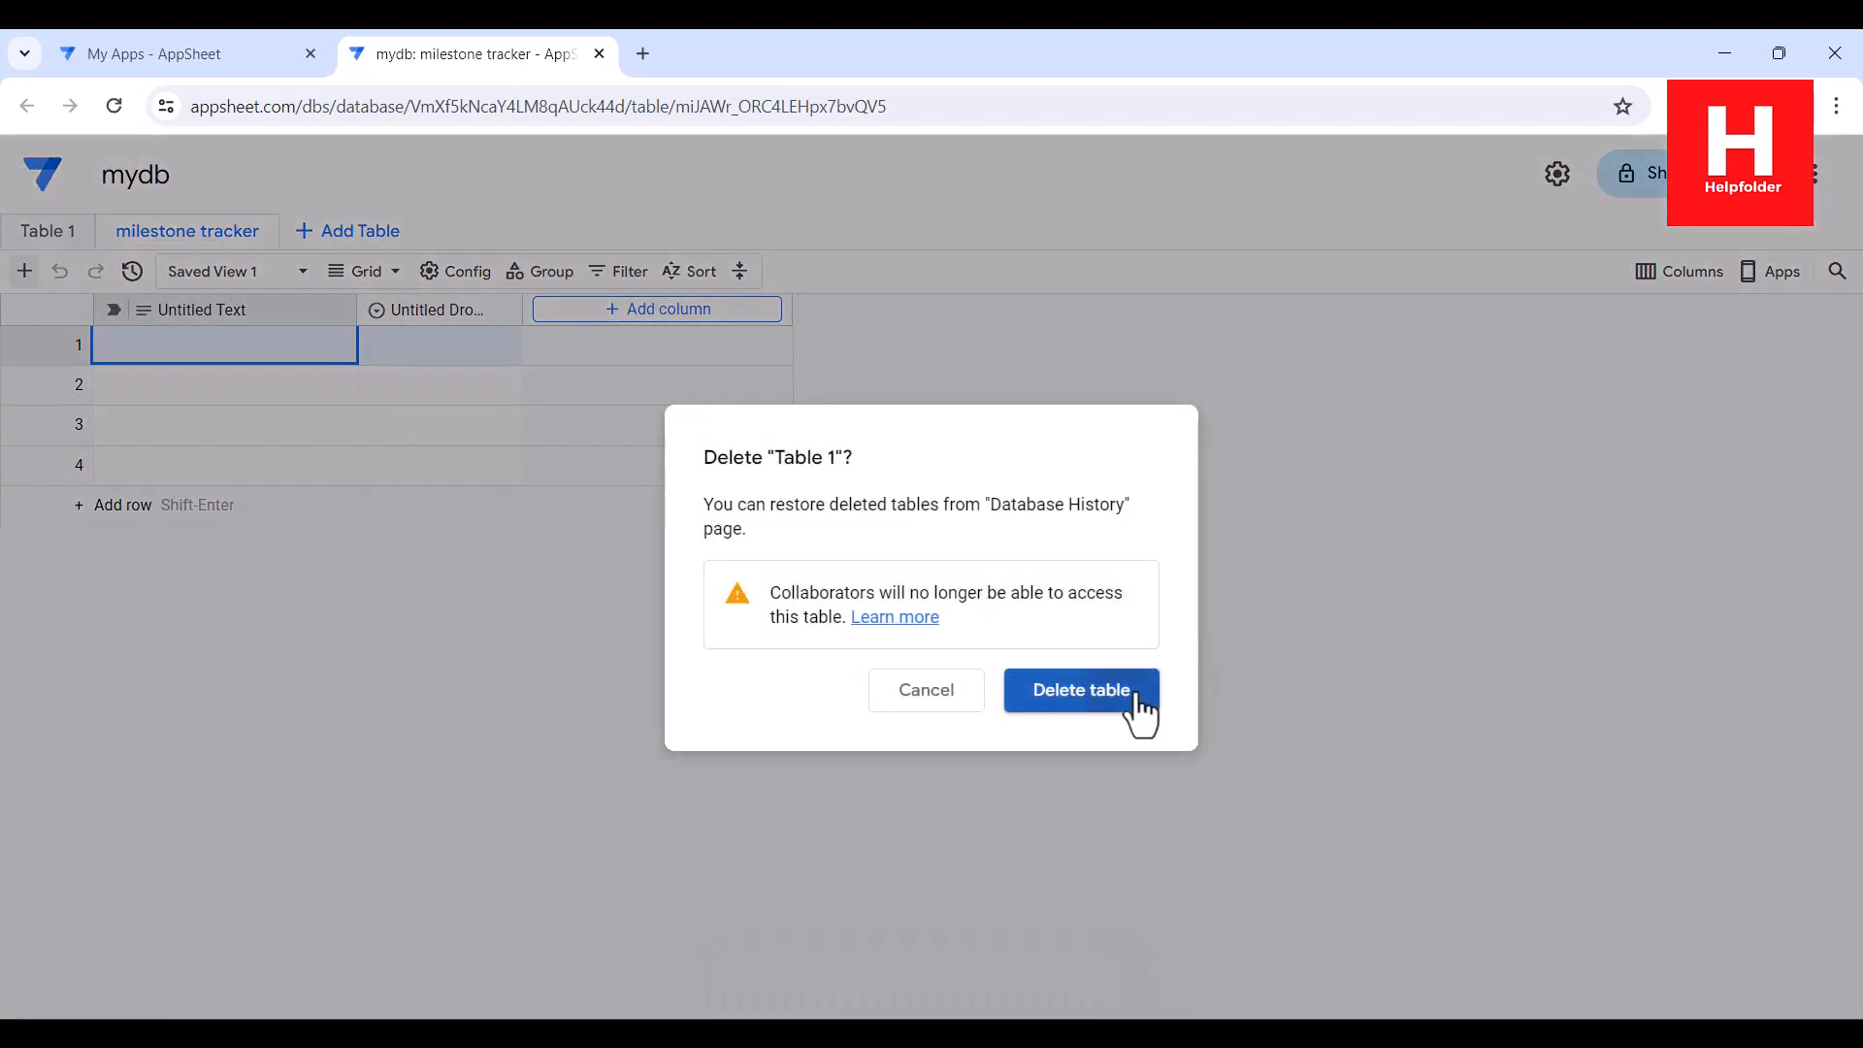
pyautogui.click(1136, 694)
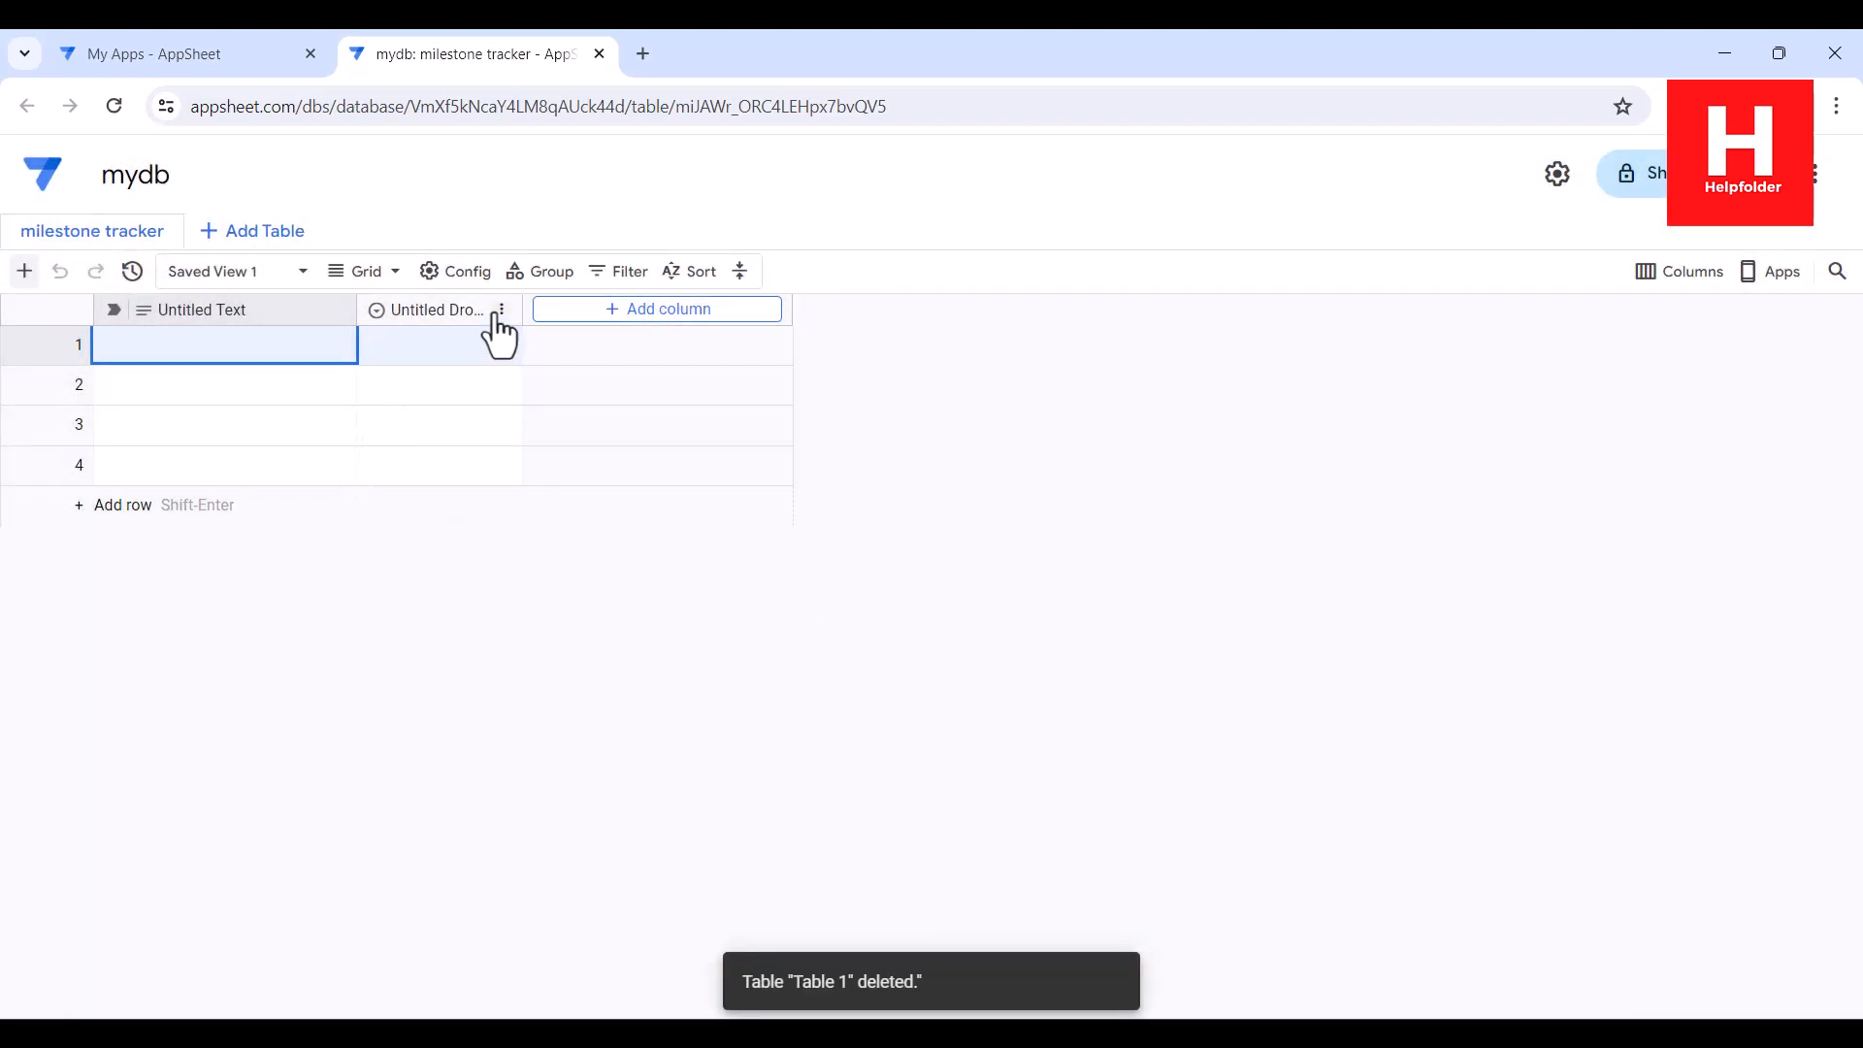
# - Delete the Untitled Dropdown column from the milestone tracker table
pyautogui.click(501, 312)
pyautogui.click(612, 859)
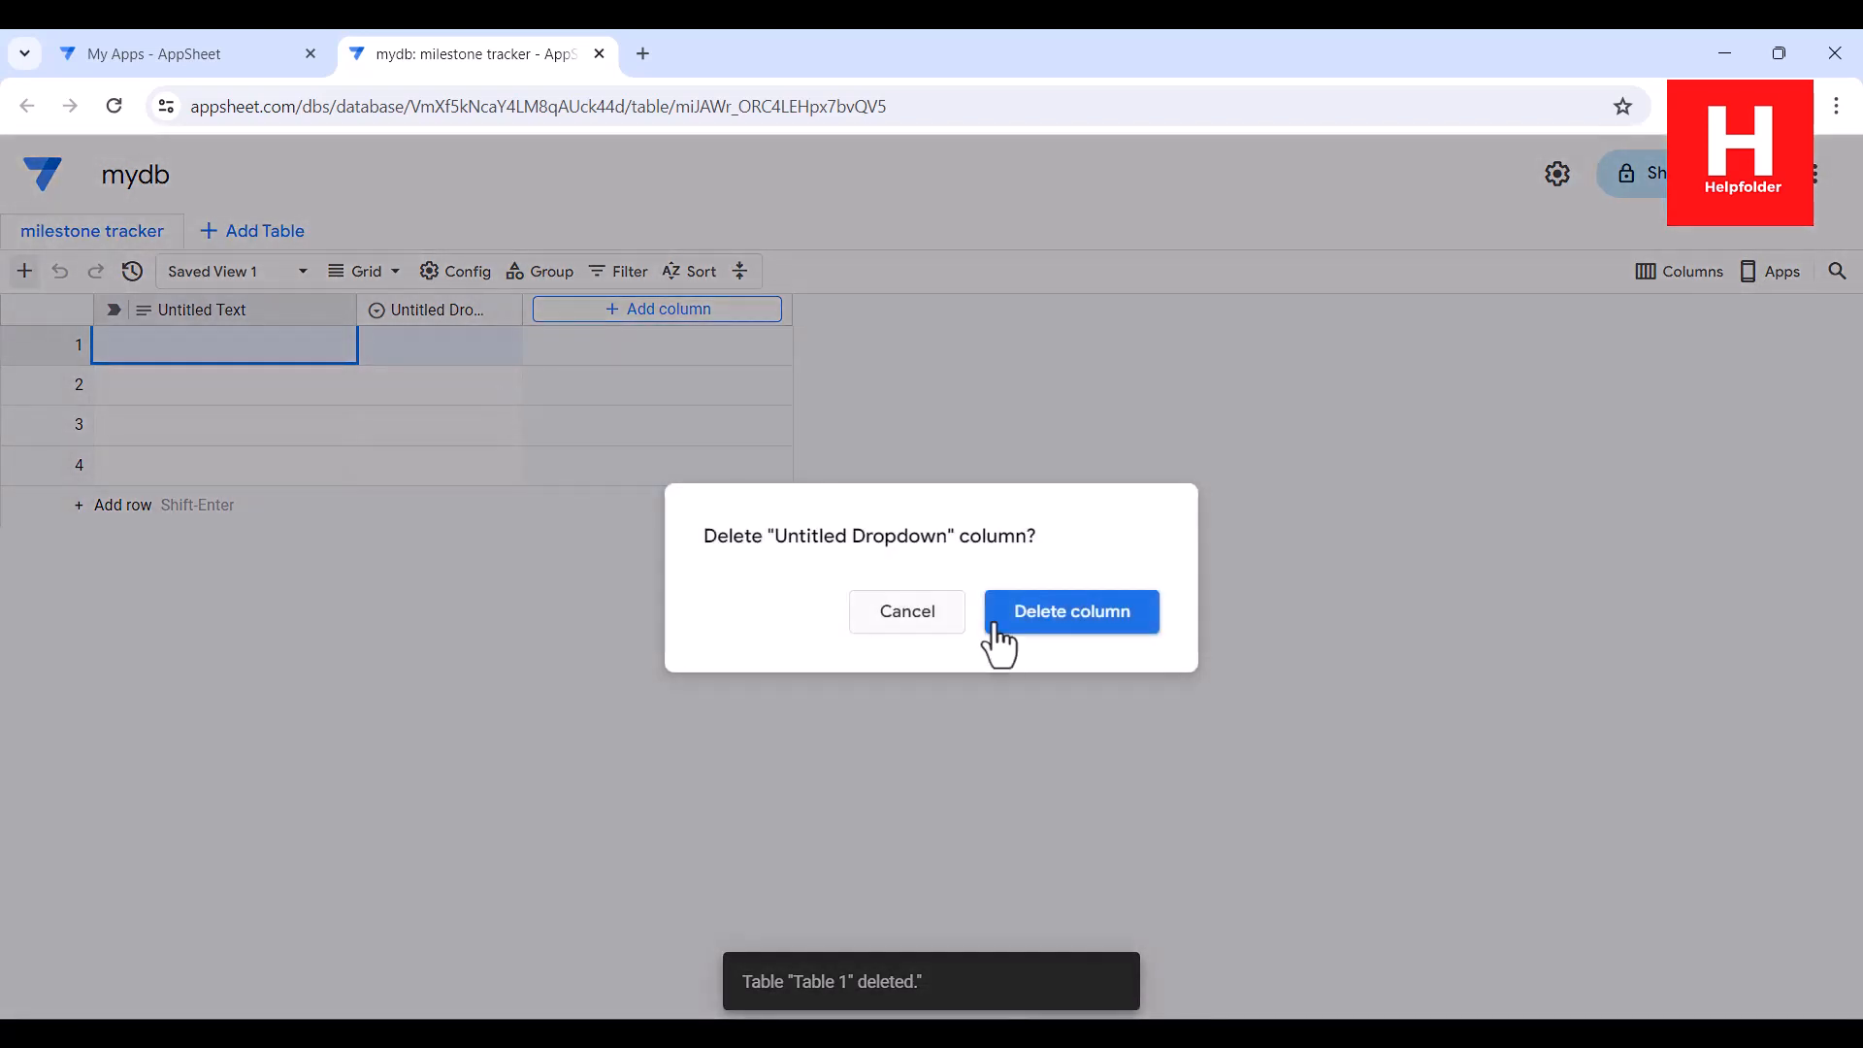
pyautogui.click(994, 626)
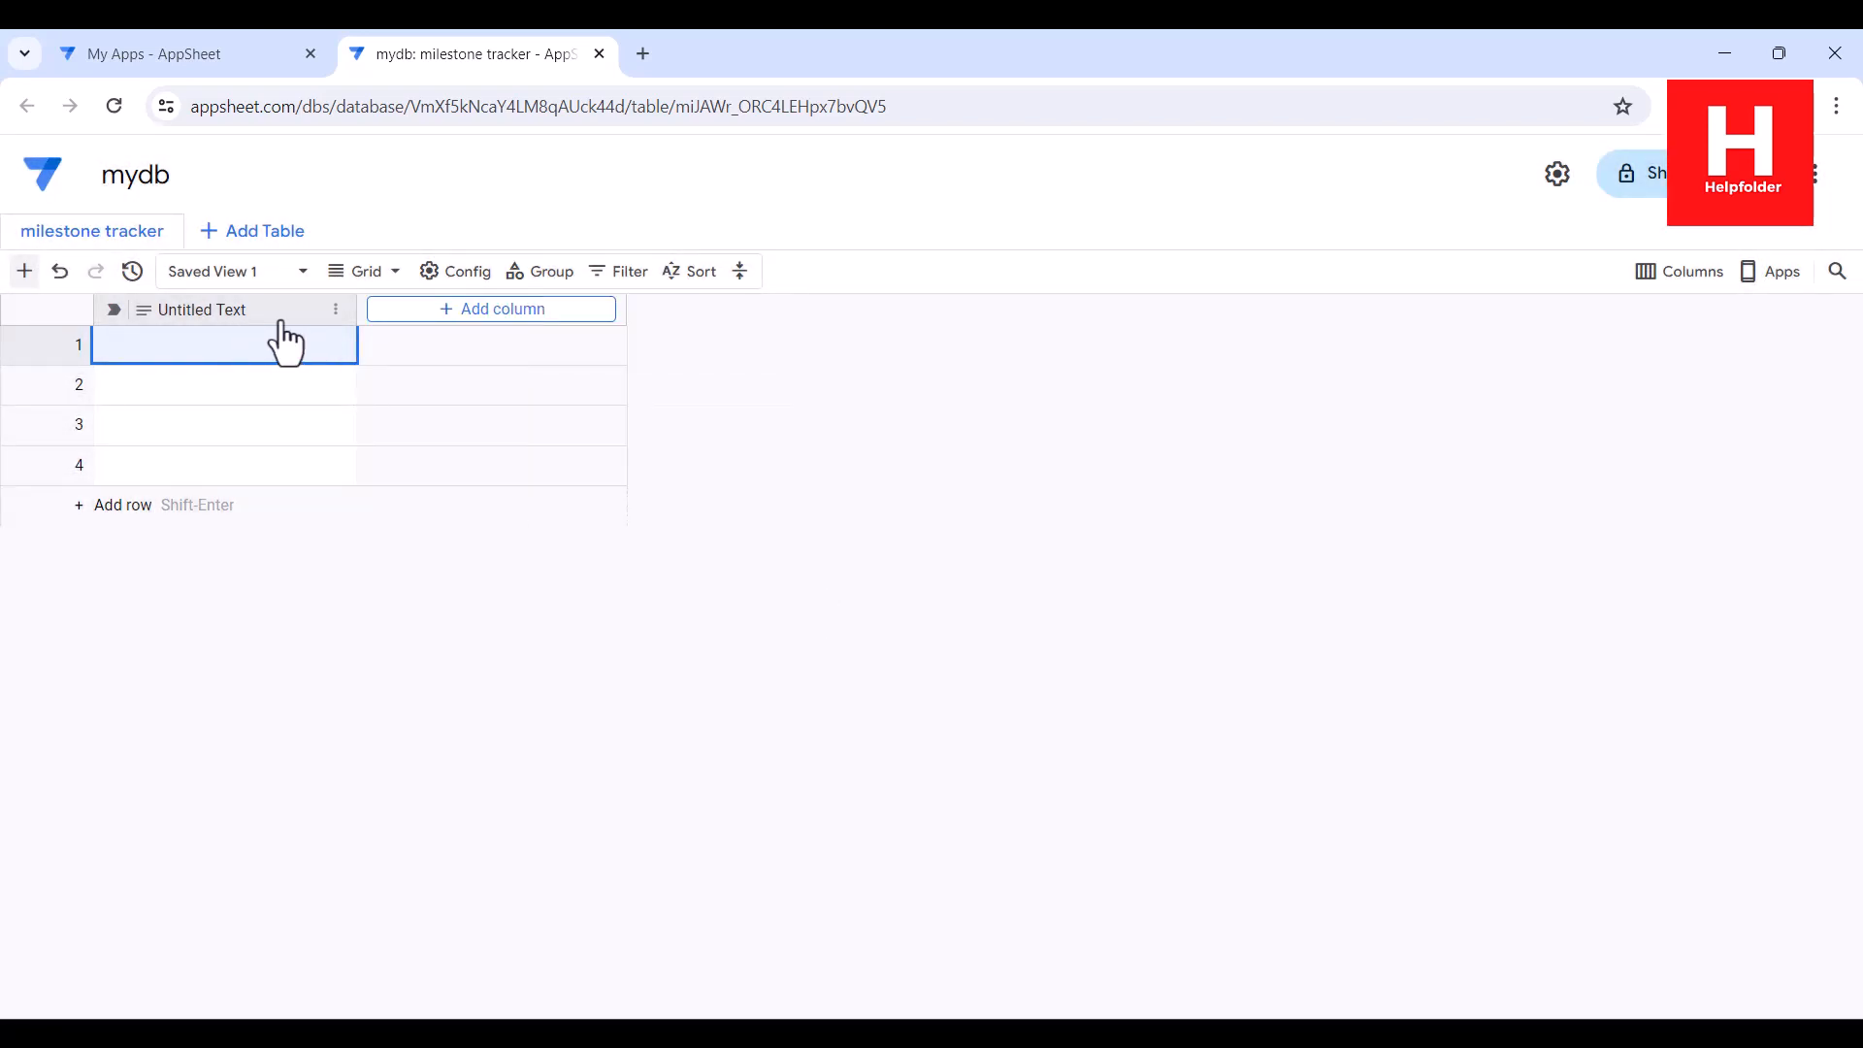
# - Try to delete the Untitled Text column from the milestone tracker table
pyautogui.click(333, 310)
pyautogui.click(439, 761)
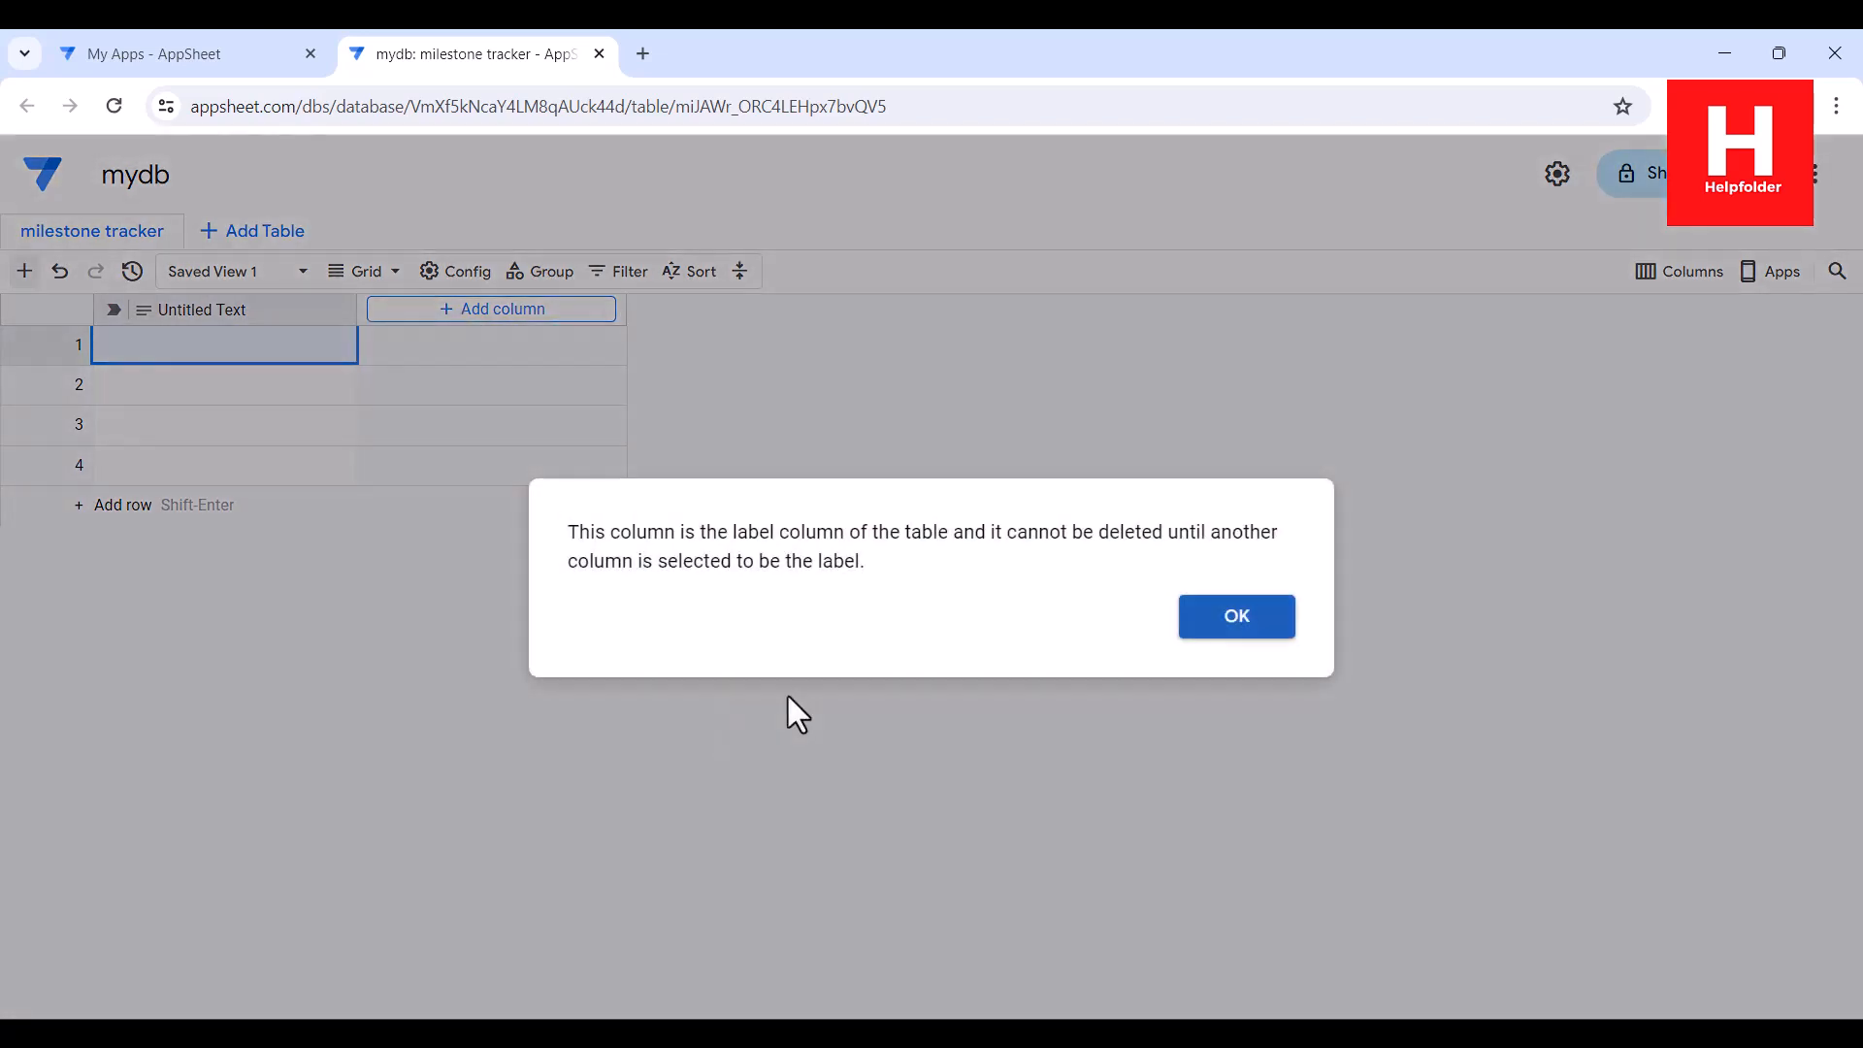
pyautogui.click(1266, 621)
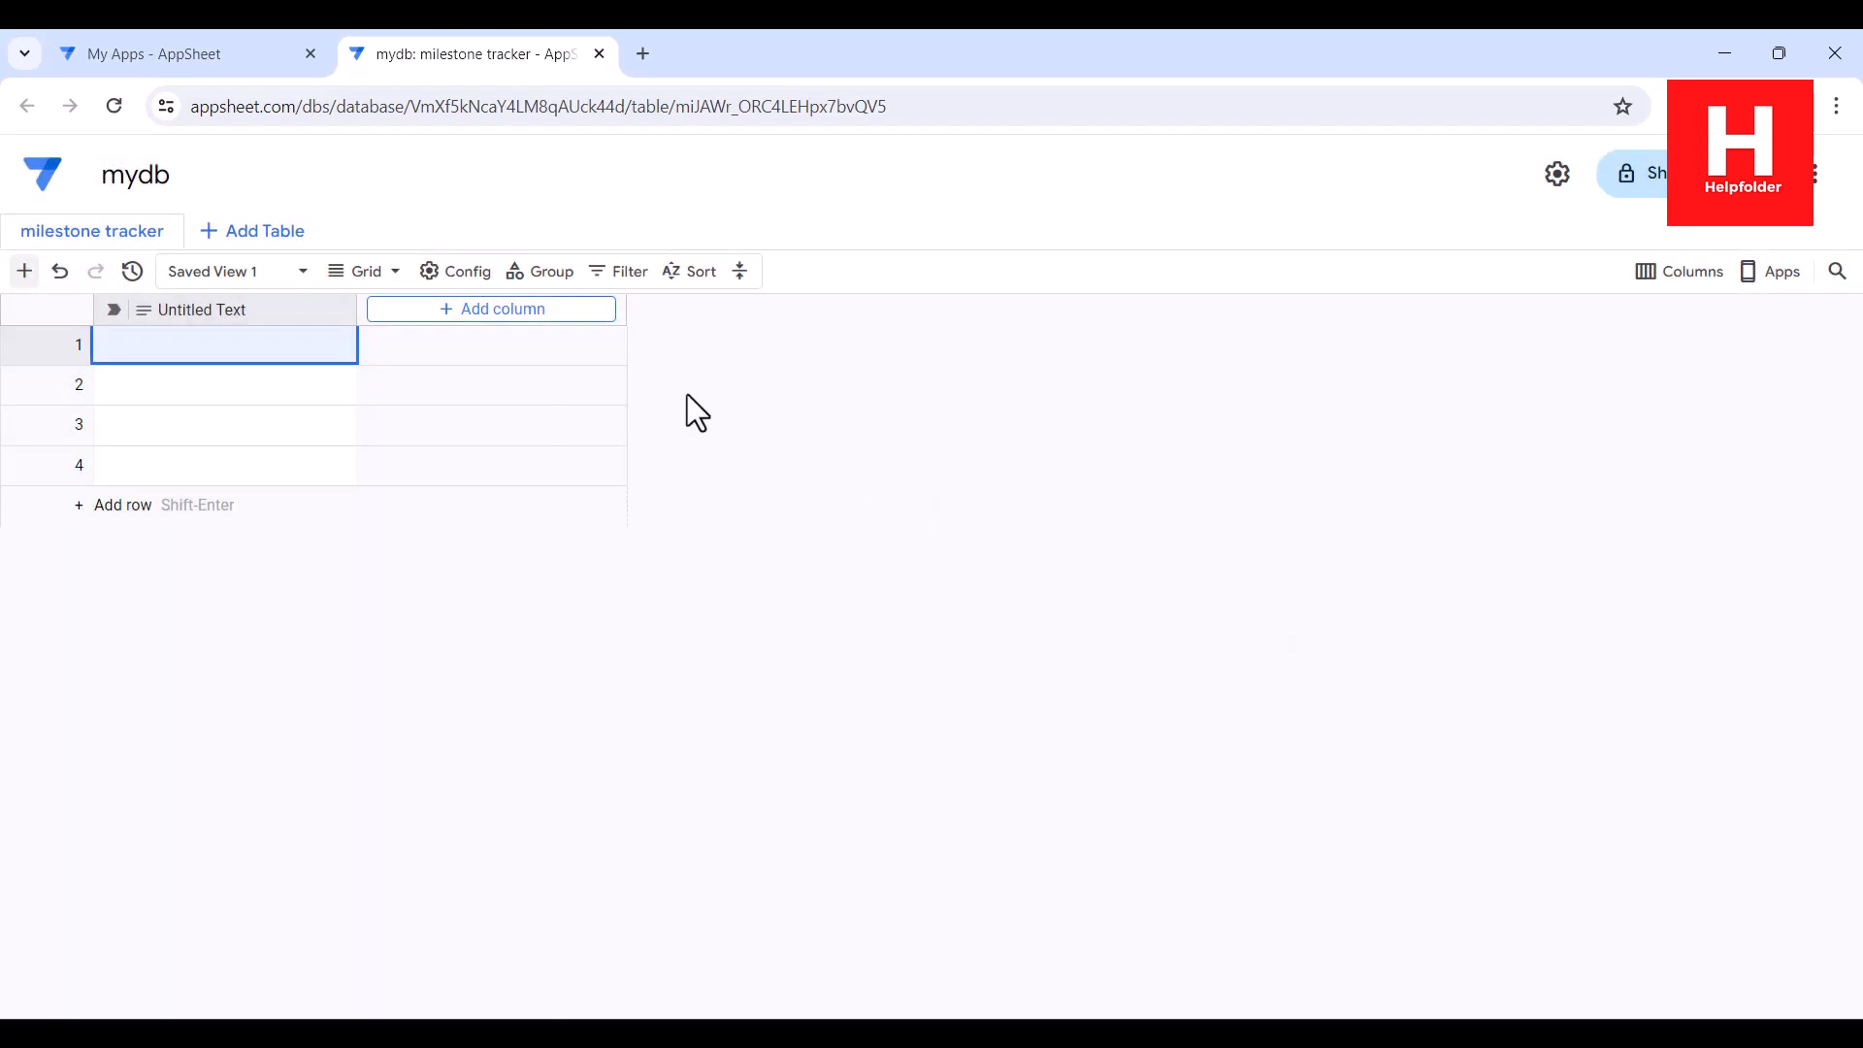
# - Add a column named Date with the Date type to the milestone tracker table
pyautogui.click(543, 308)
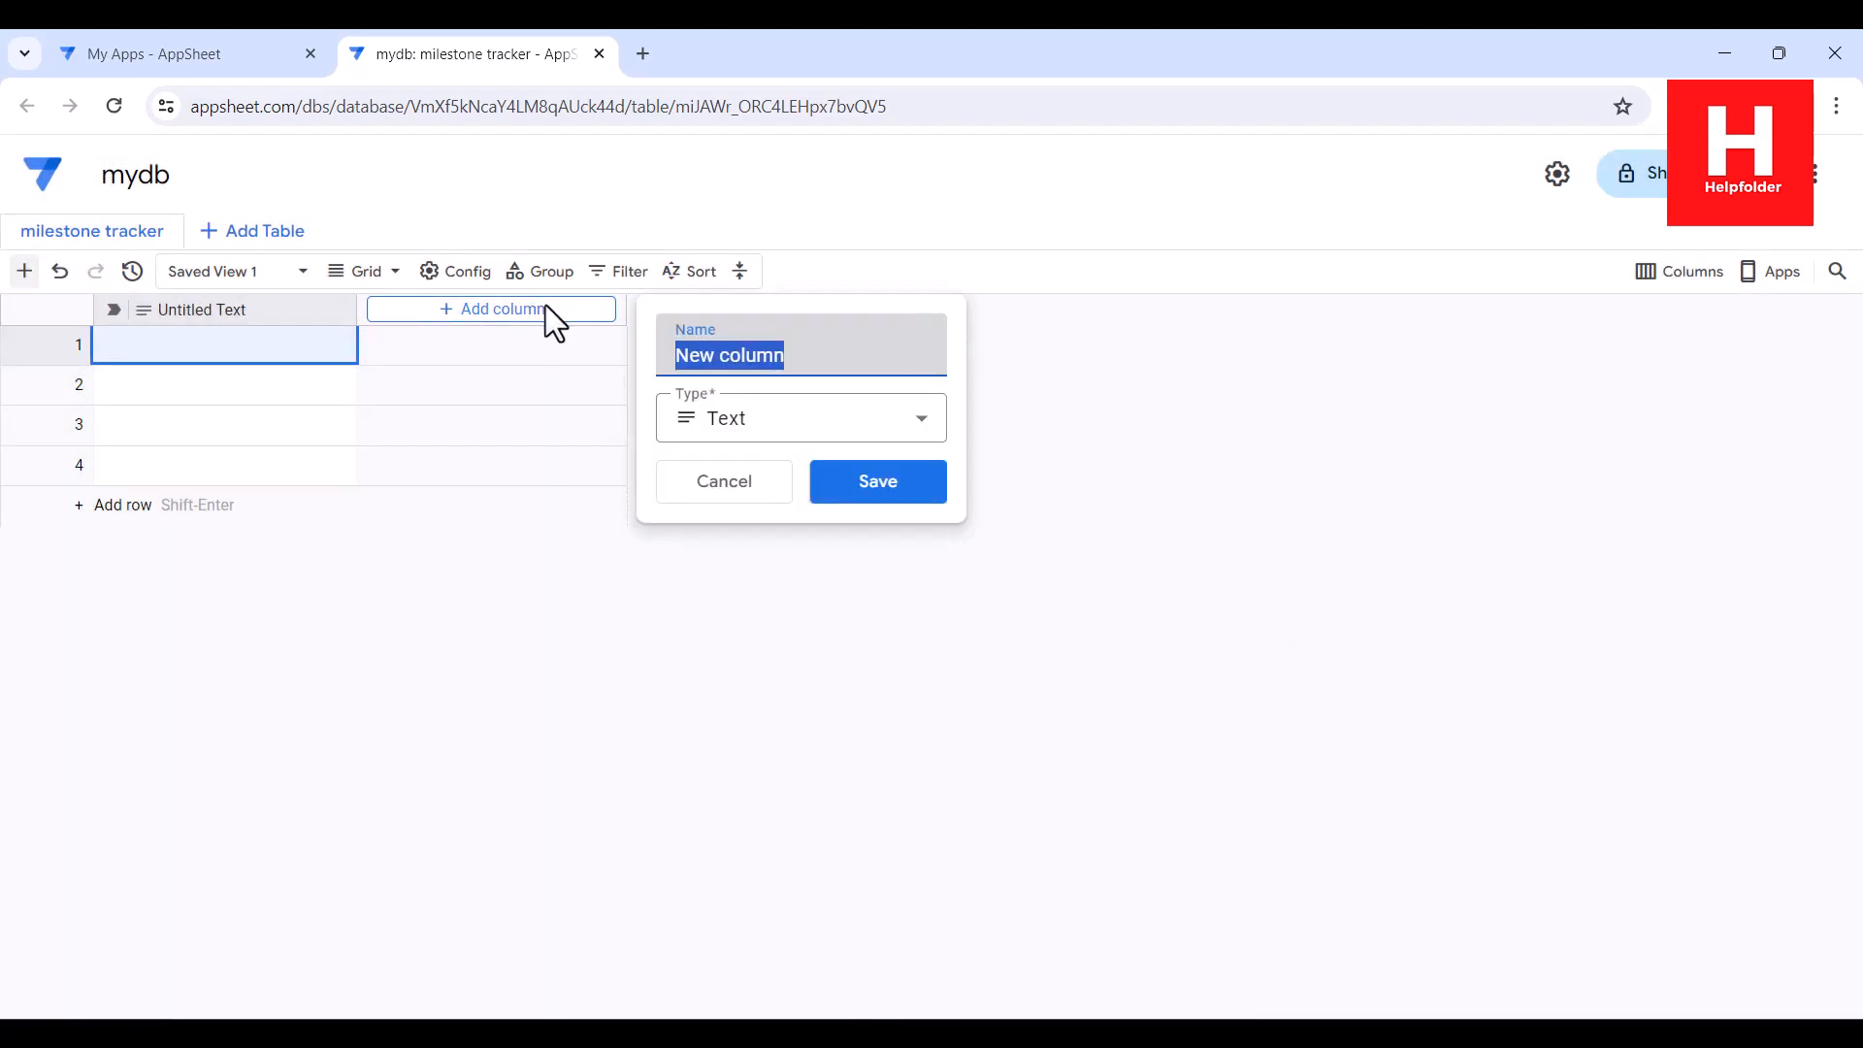
pyautogui.write('Date')
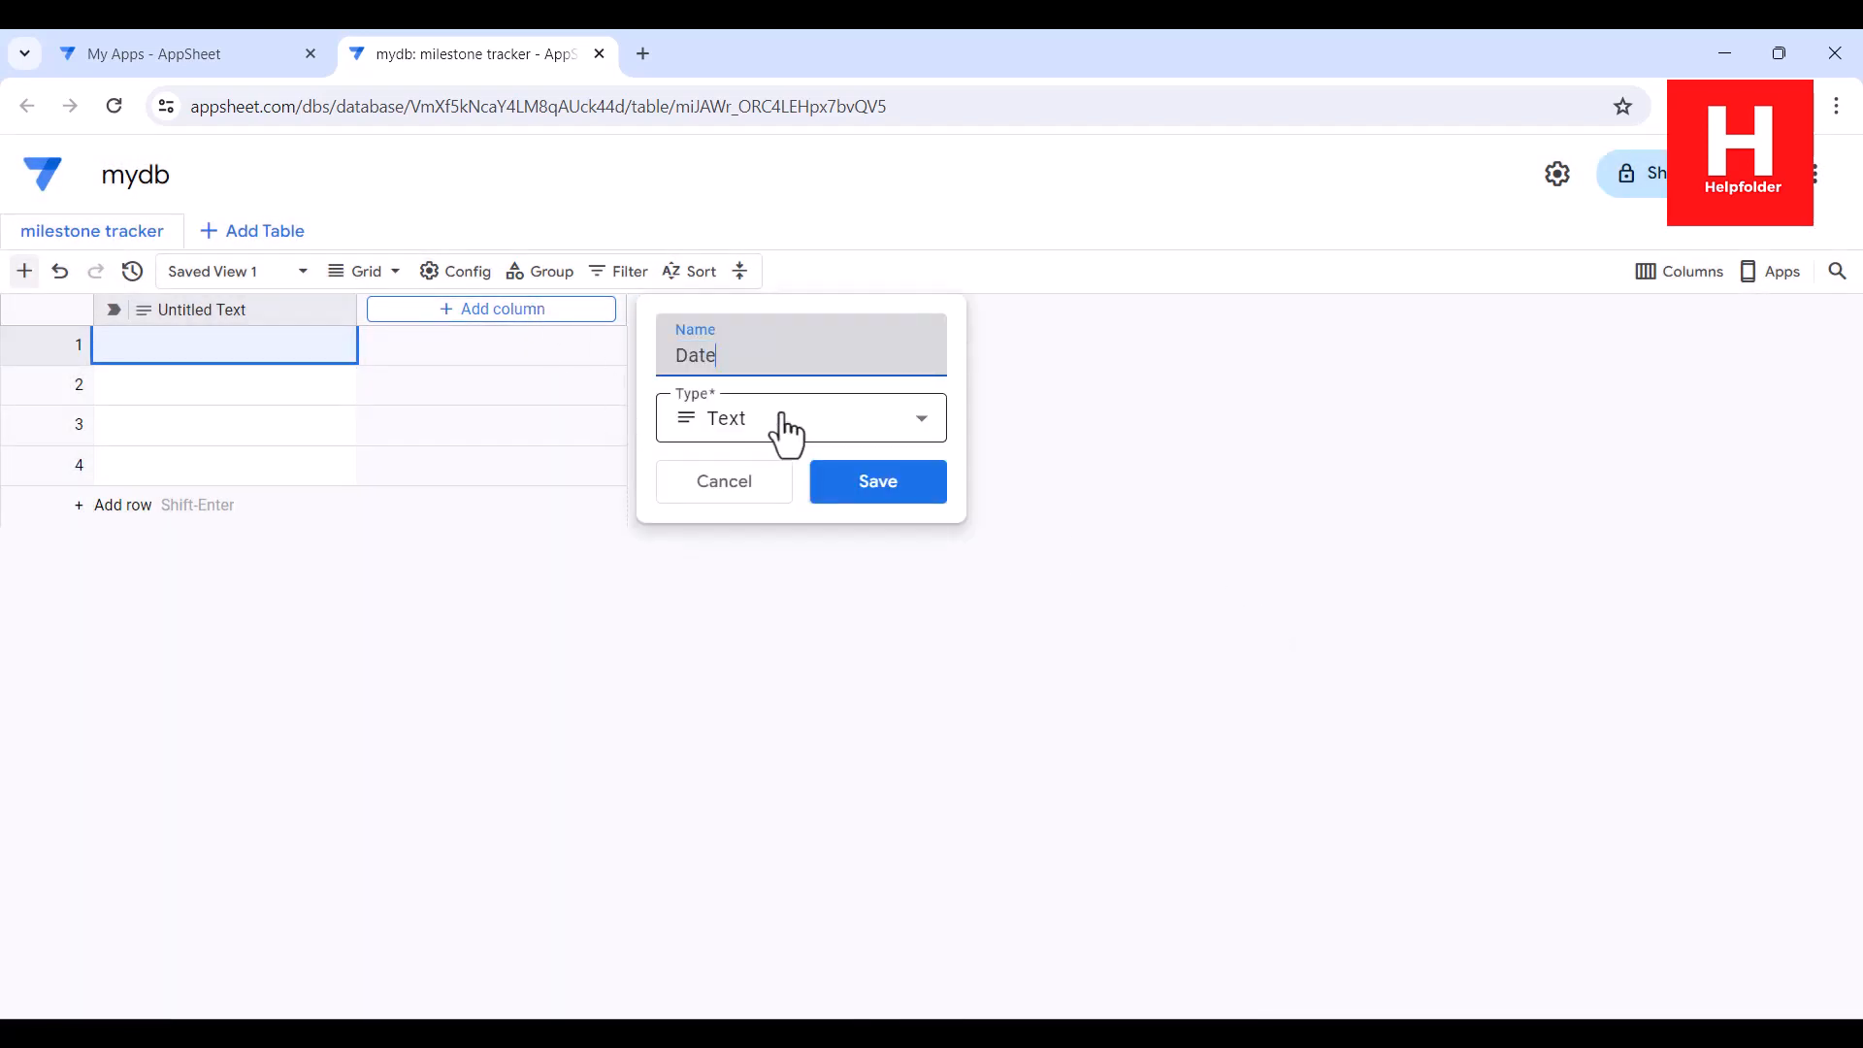
pyautogui.click(786, 432)
pyautogui.scroll(-4, 907, 805)
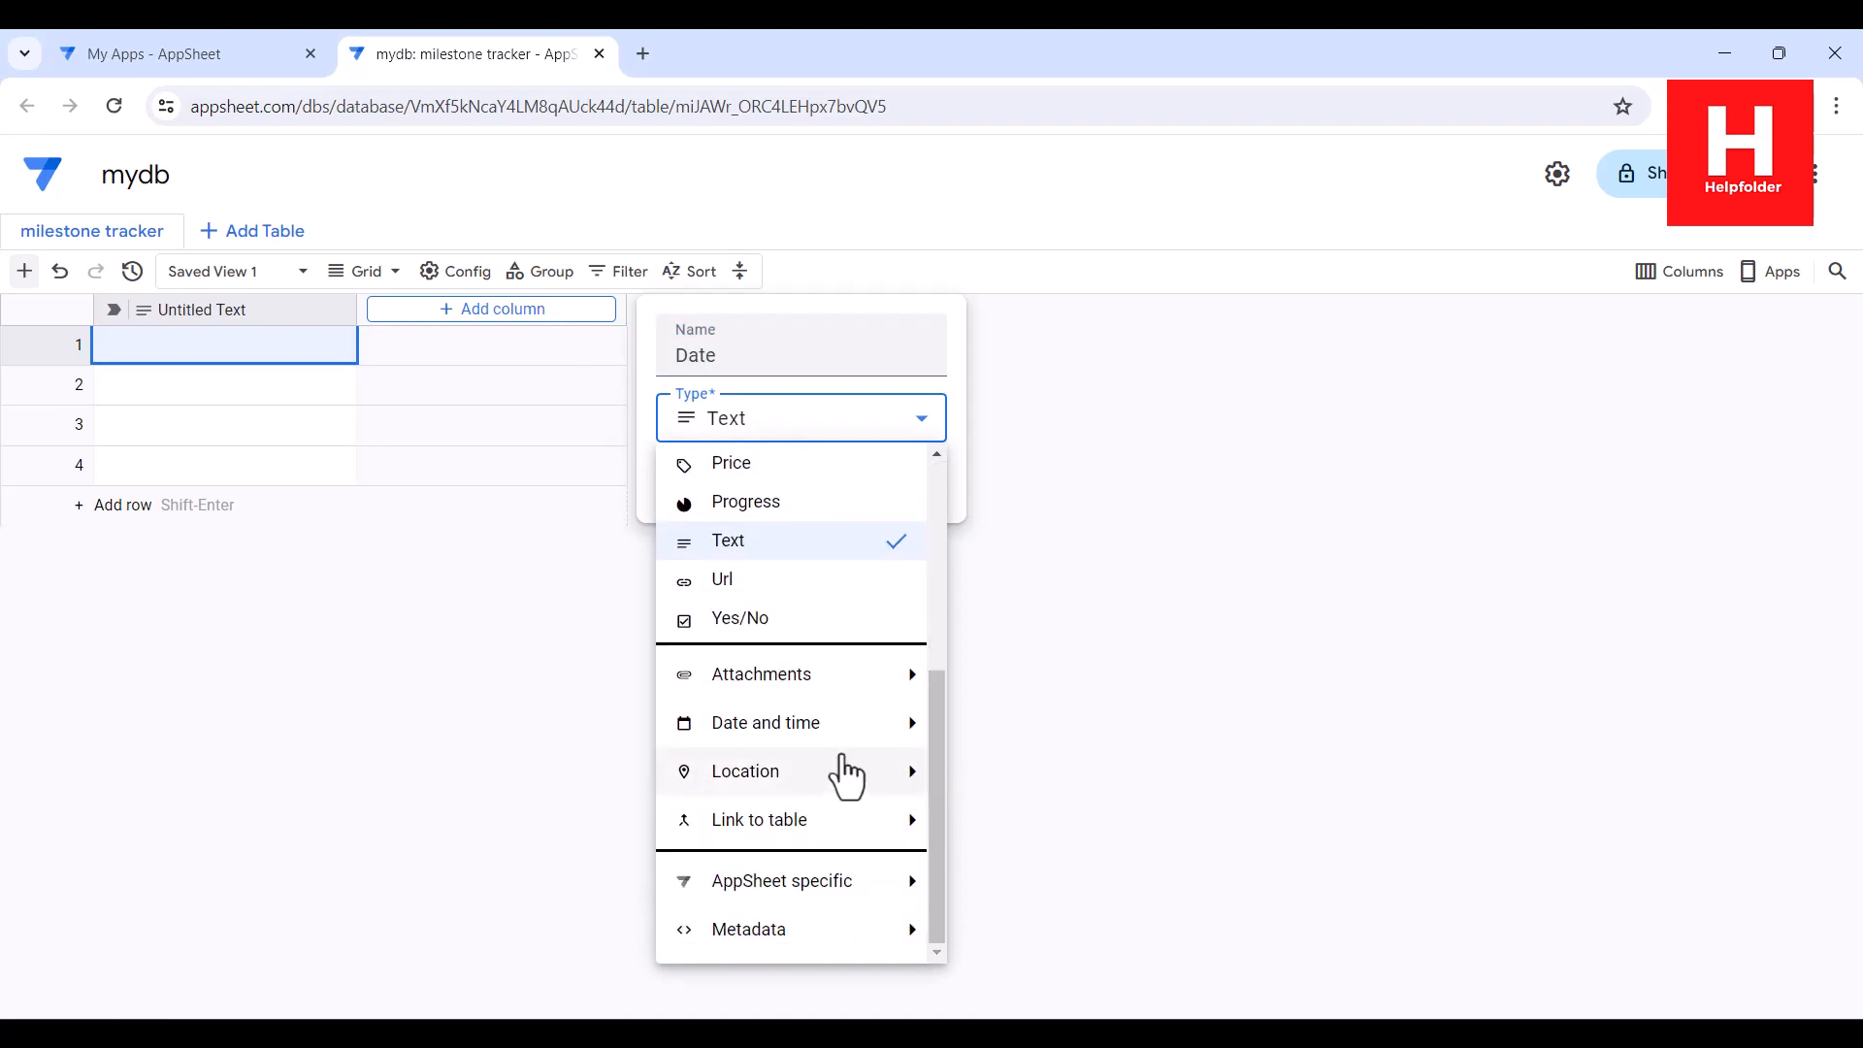
pyautogui.moveTo(820, 735)
pyautogui.click(960, 734)
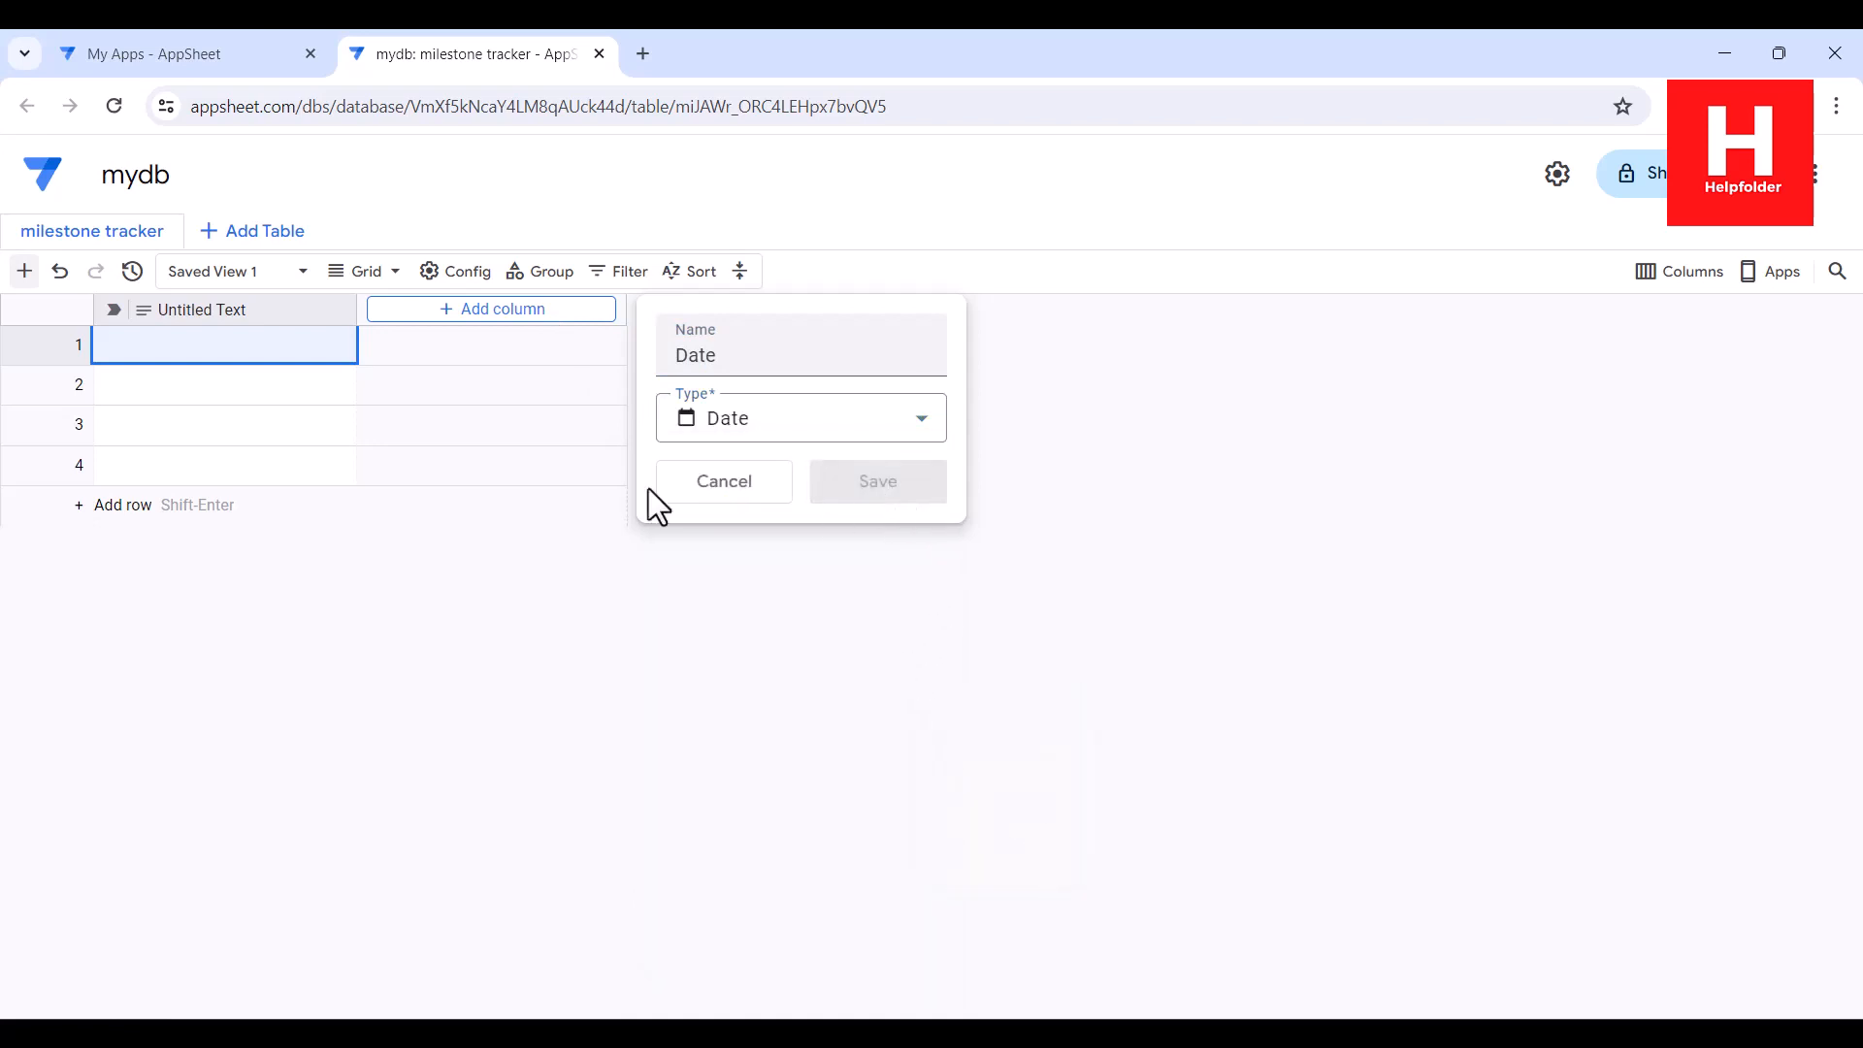
# - Make the Date column the table's label column and delete the Untitled Text column
pyautogui.click(534, 310)
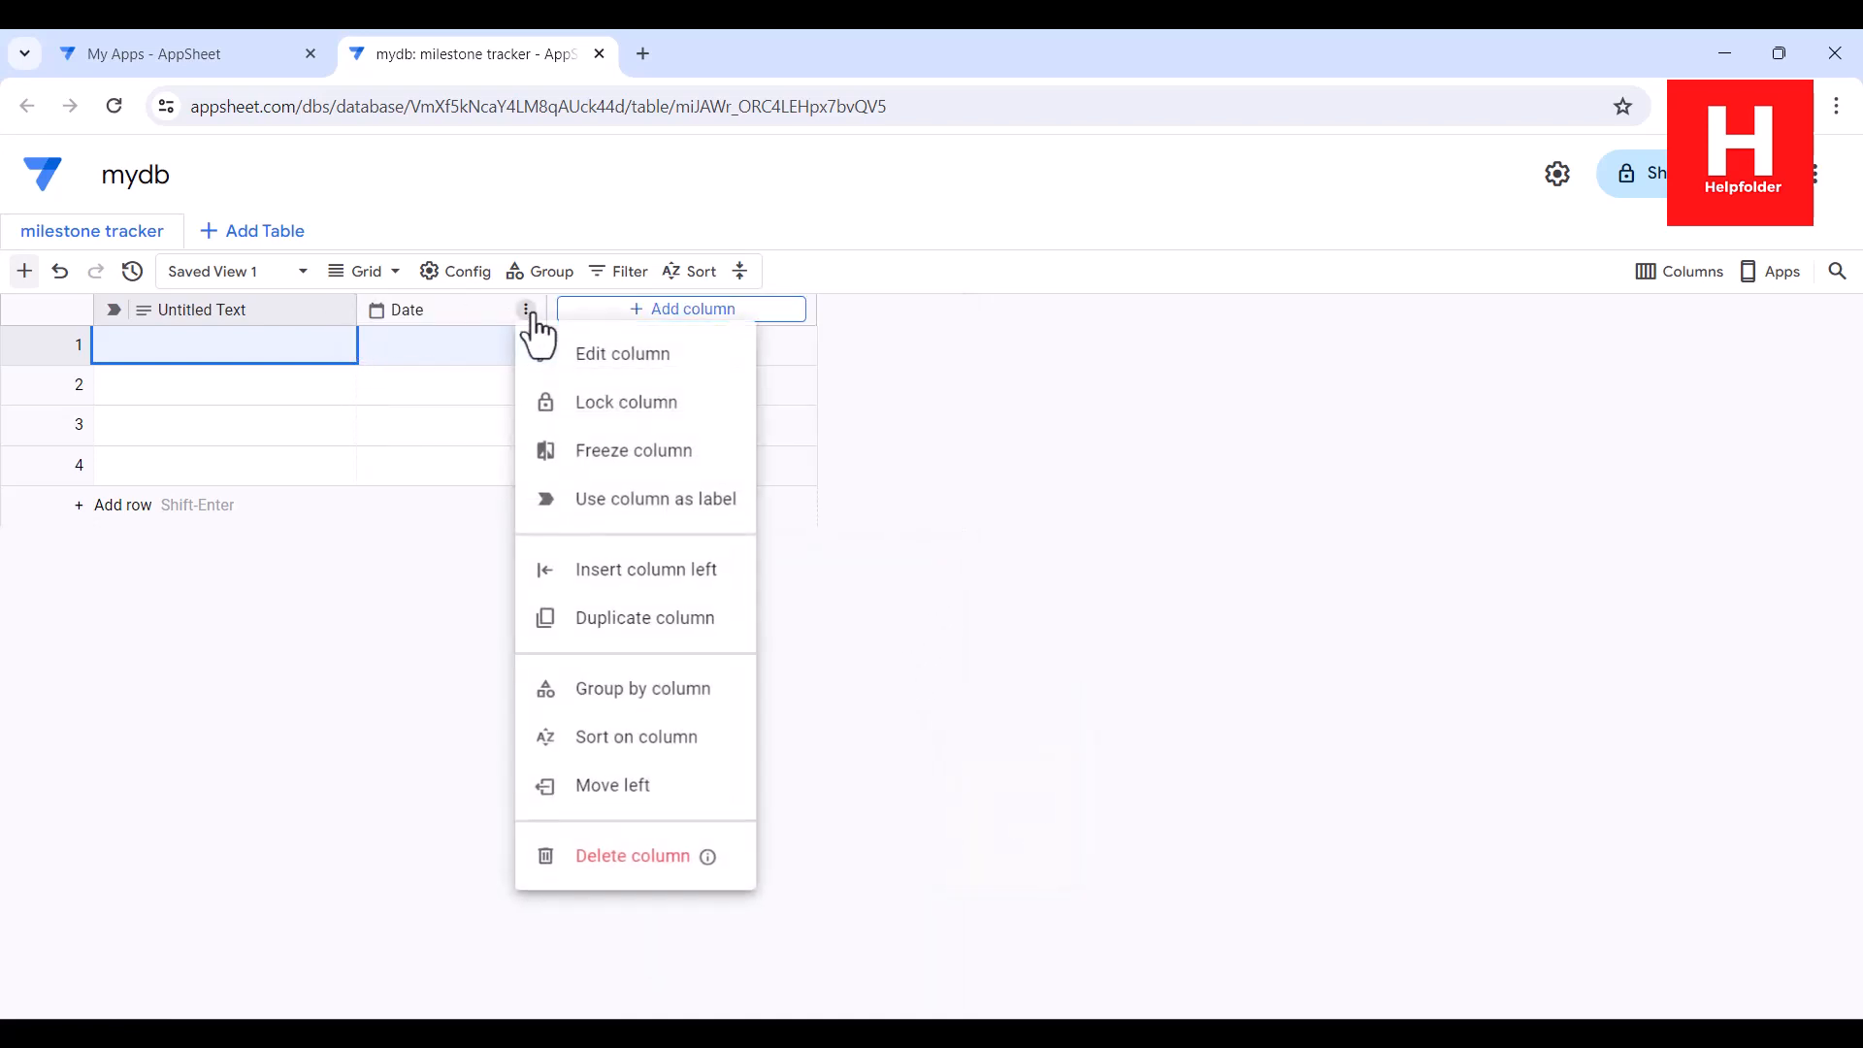
pyautogui.click(401, 419)
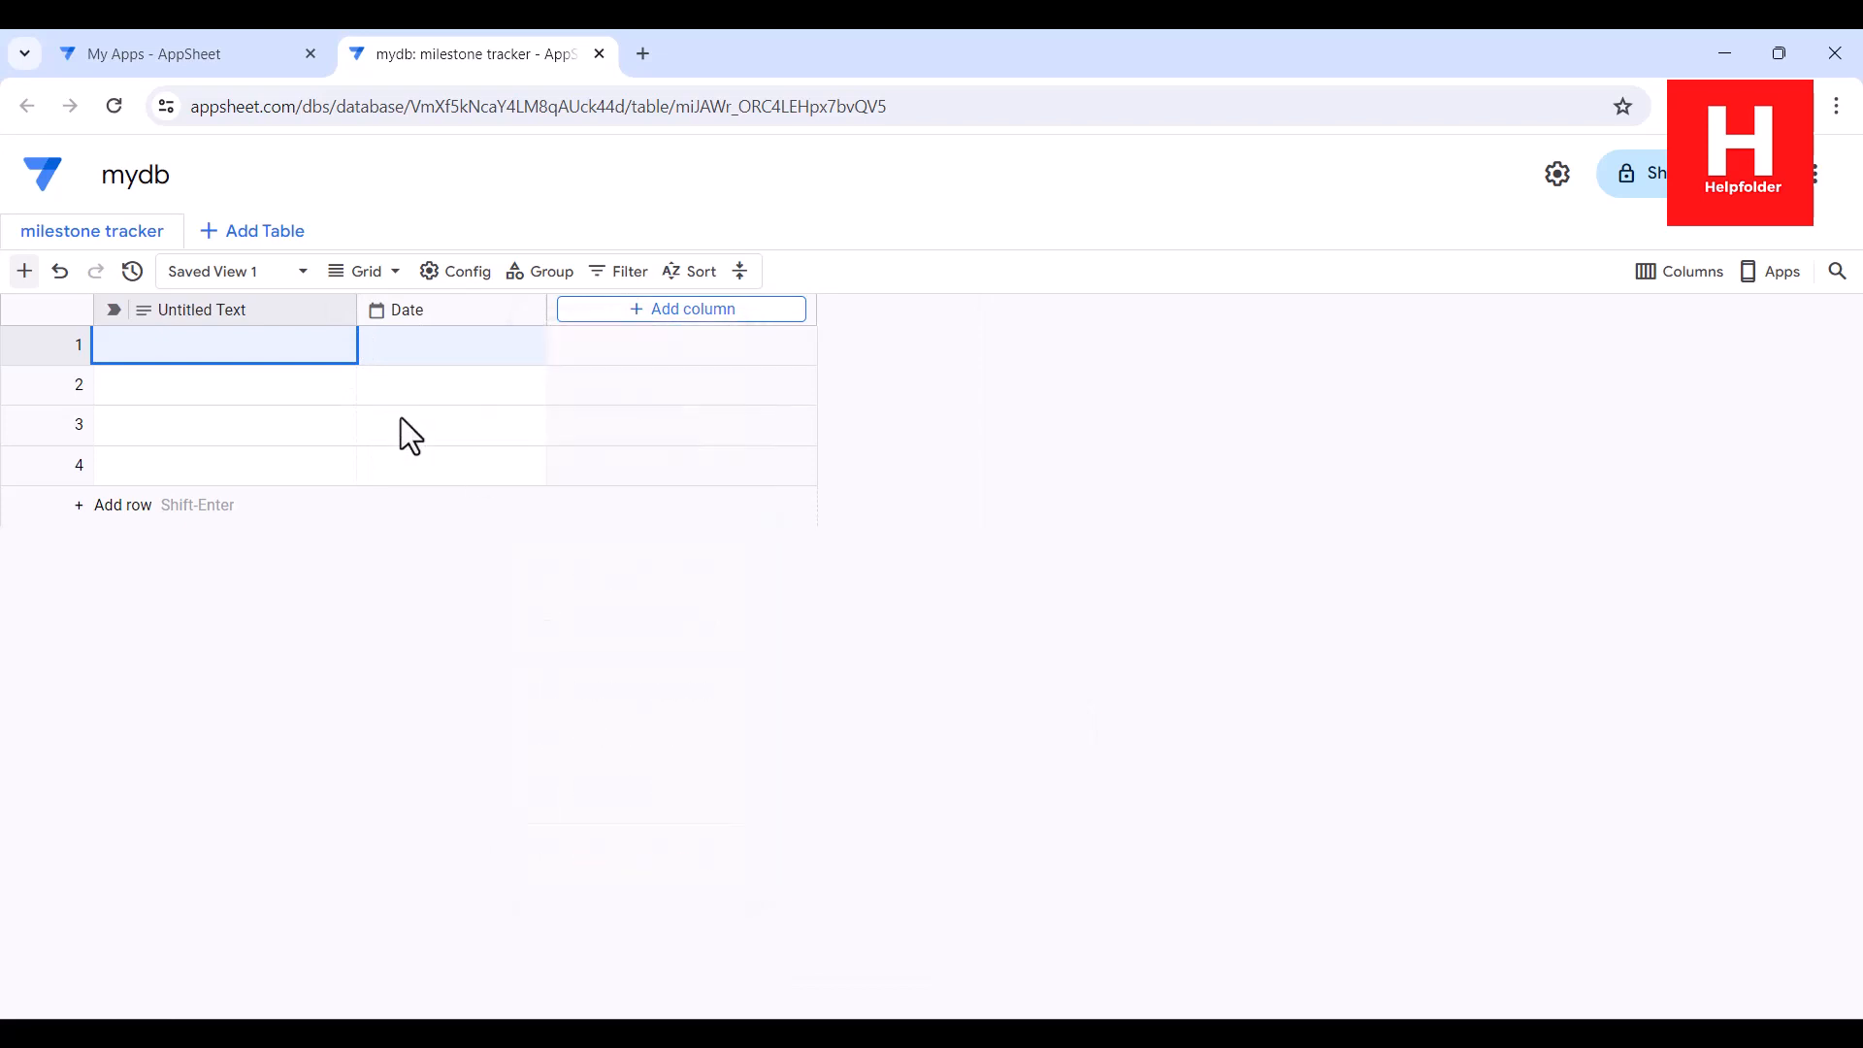
pyautogui.click(338, 310)
pyautogui.click(417, 854)
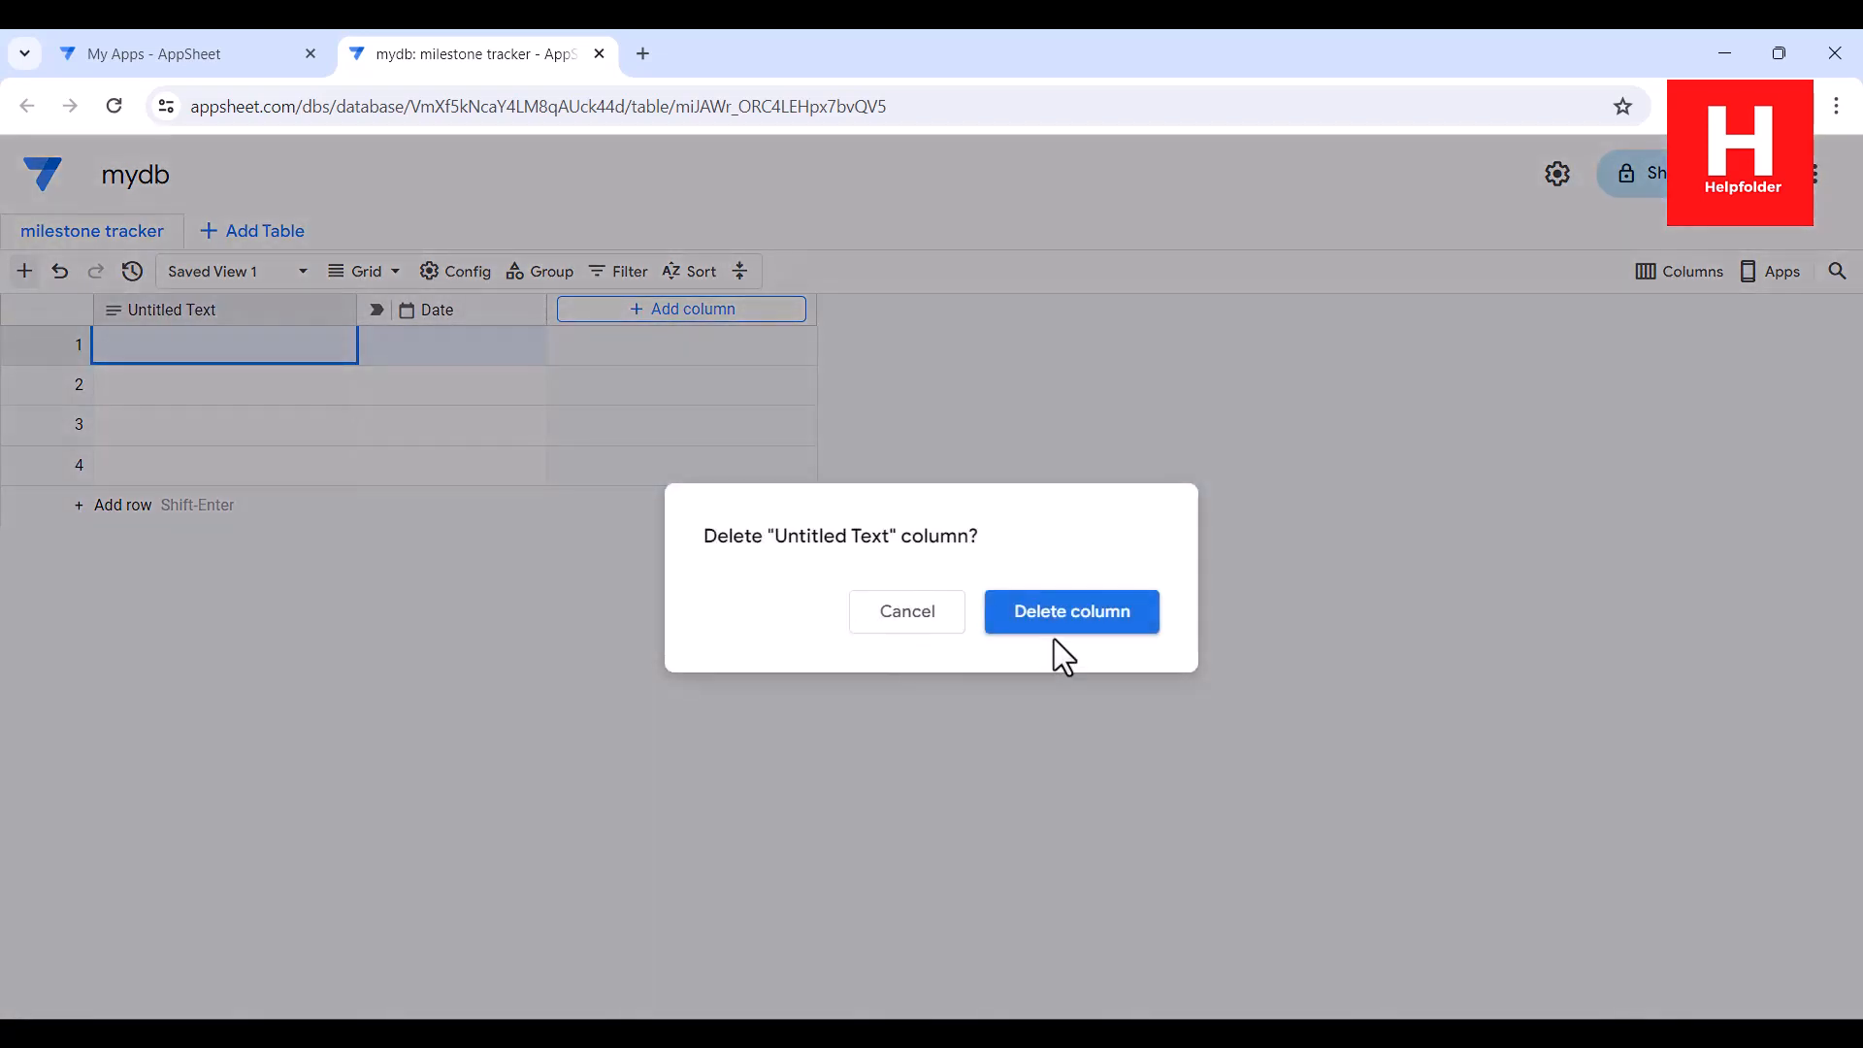
pyautogui.click(1058, 631)
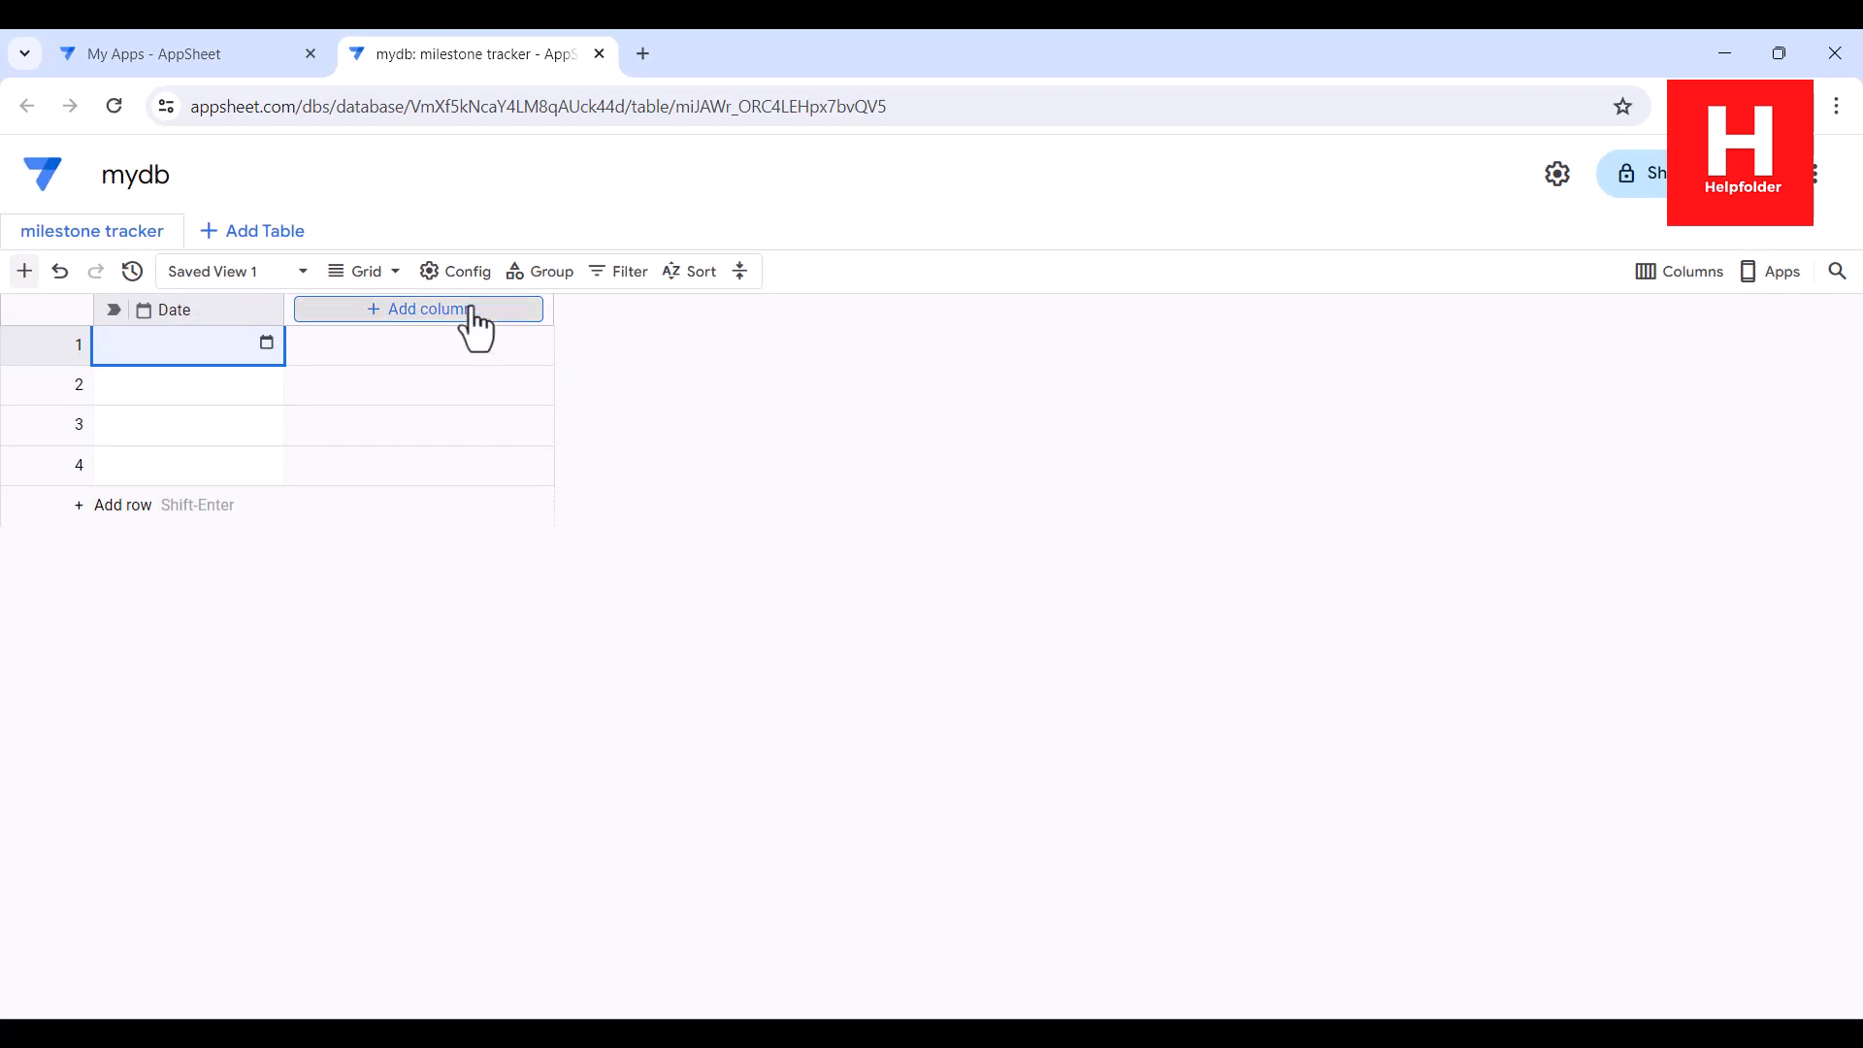
# - Add a column named Milestone with the Text type
pyautogui.click(474, 307)
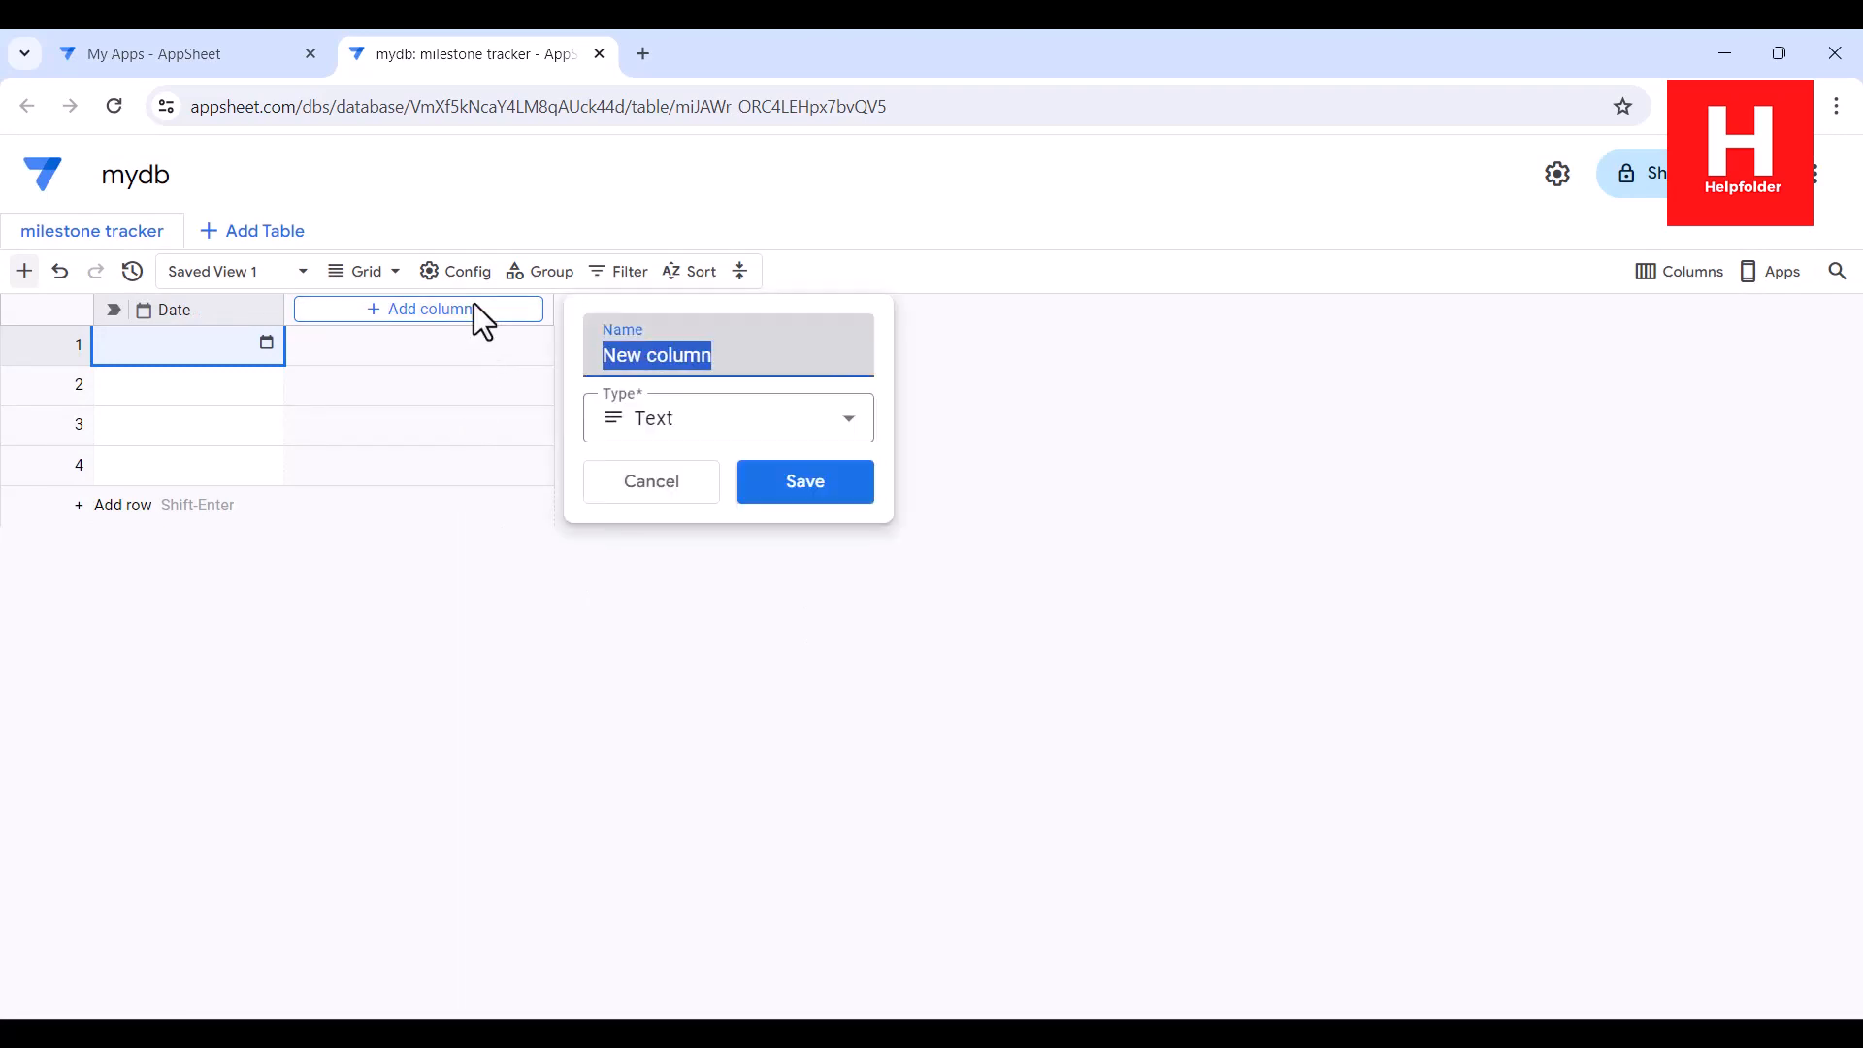
pyautogui.write('Milestone')
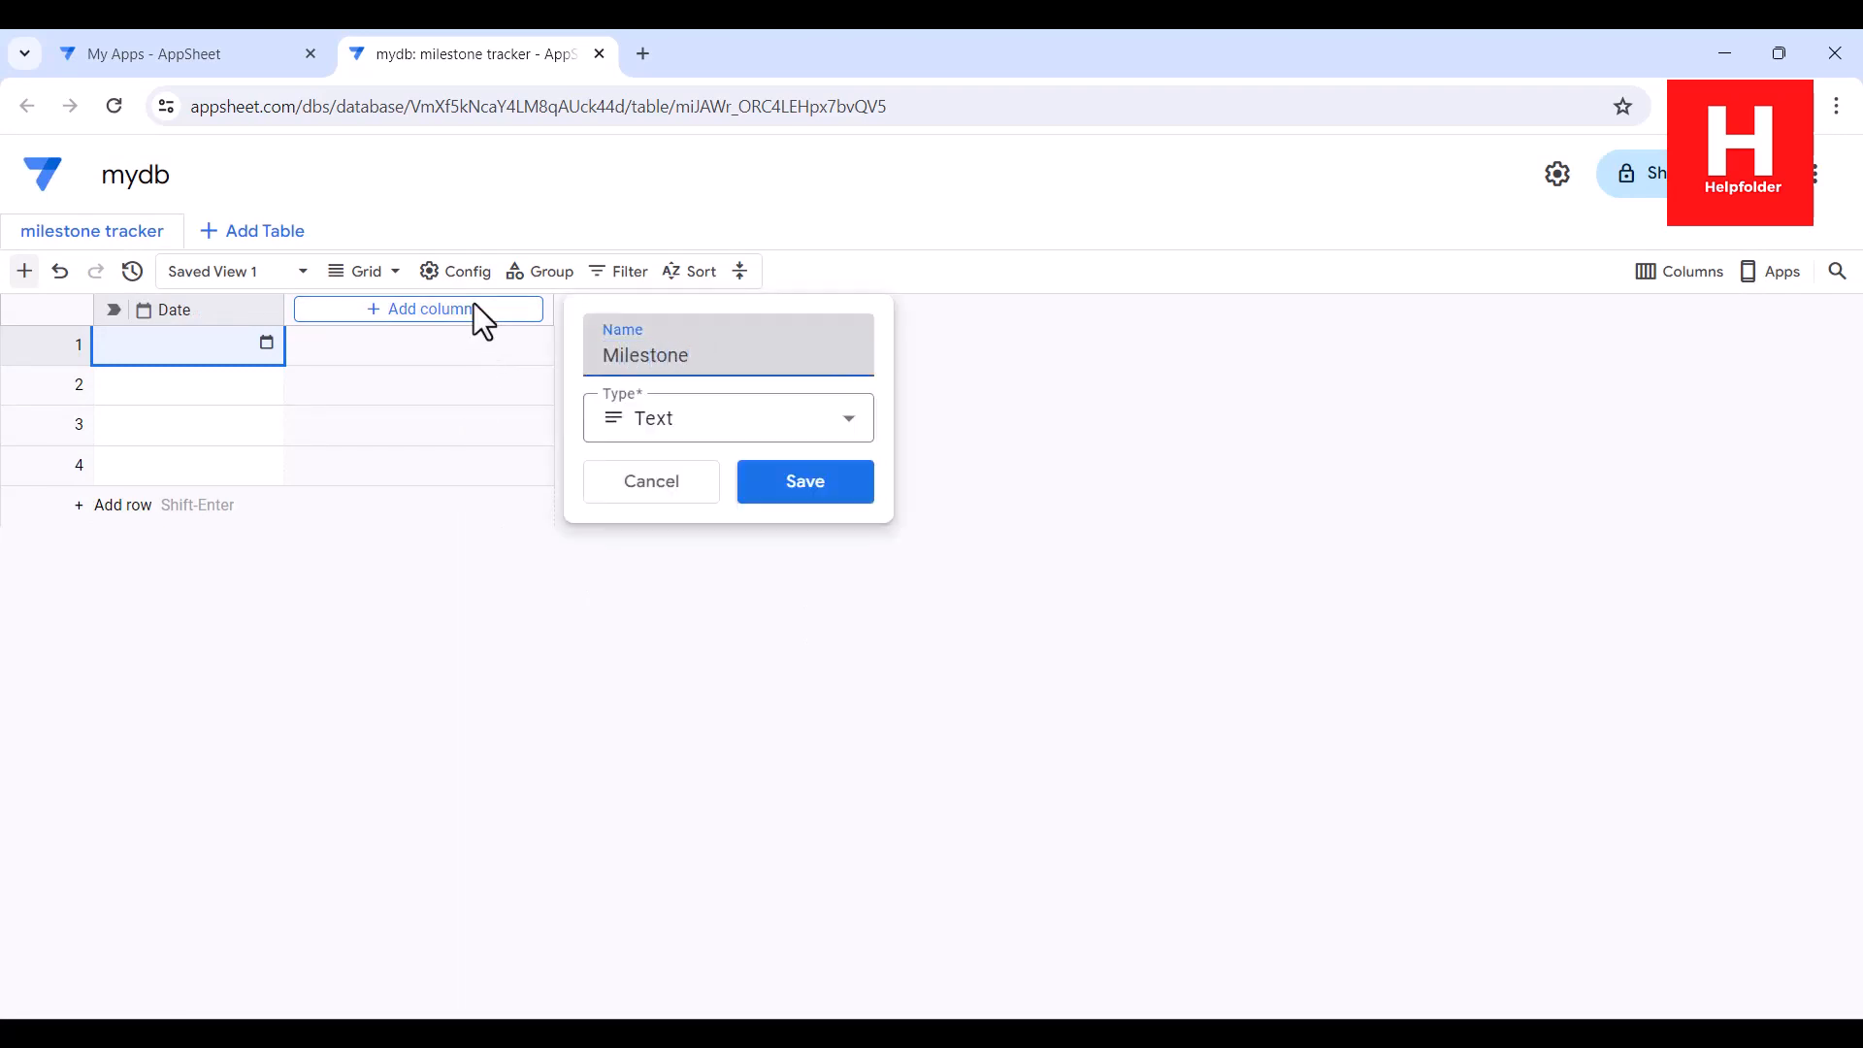
pyautogui.click(798, 481)
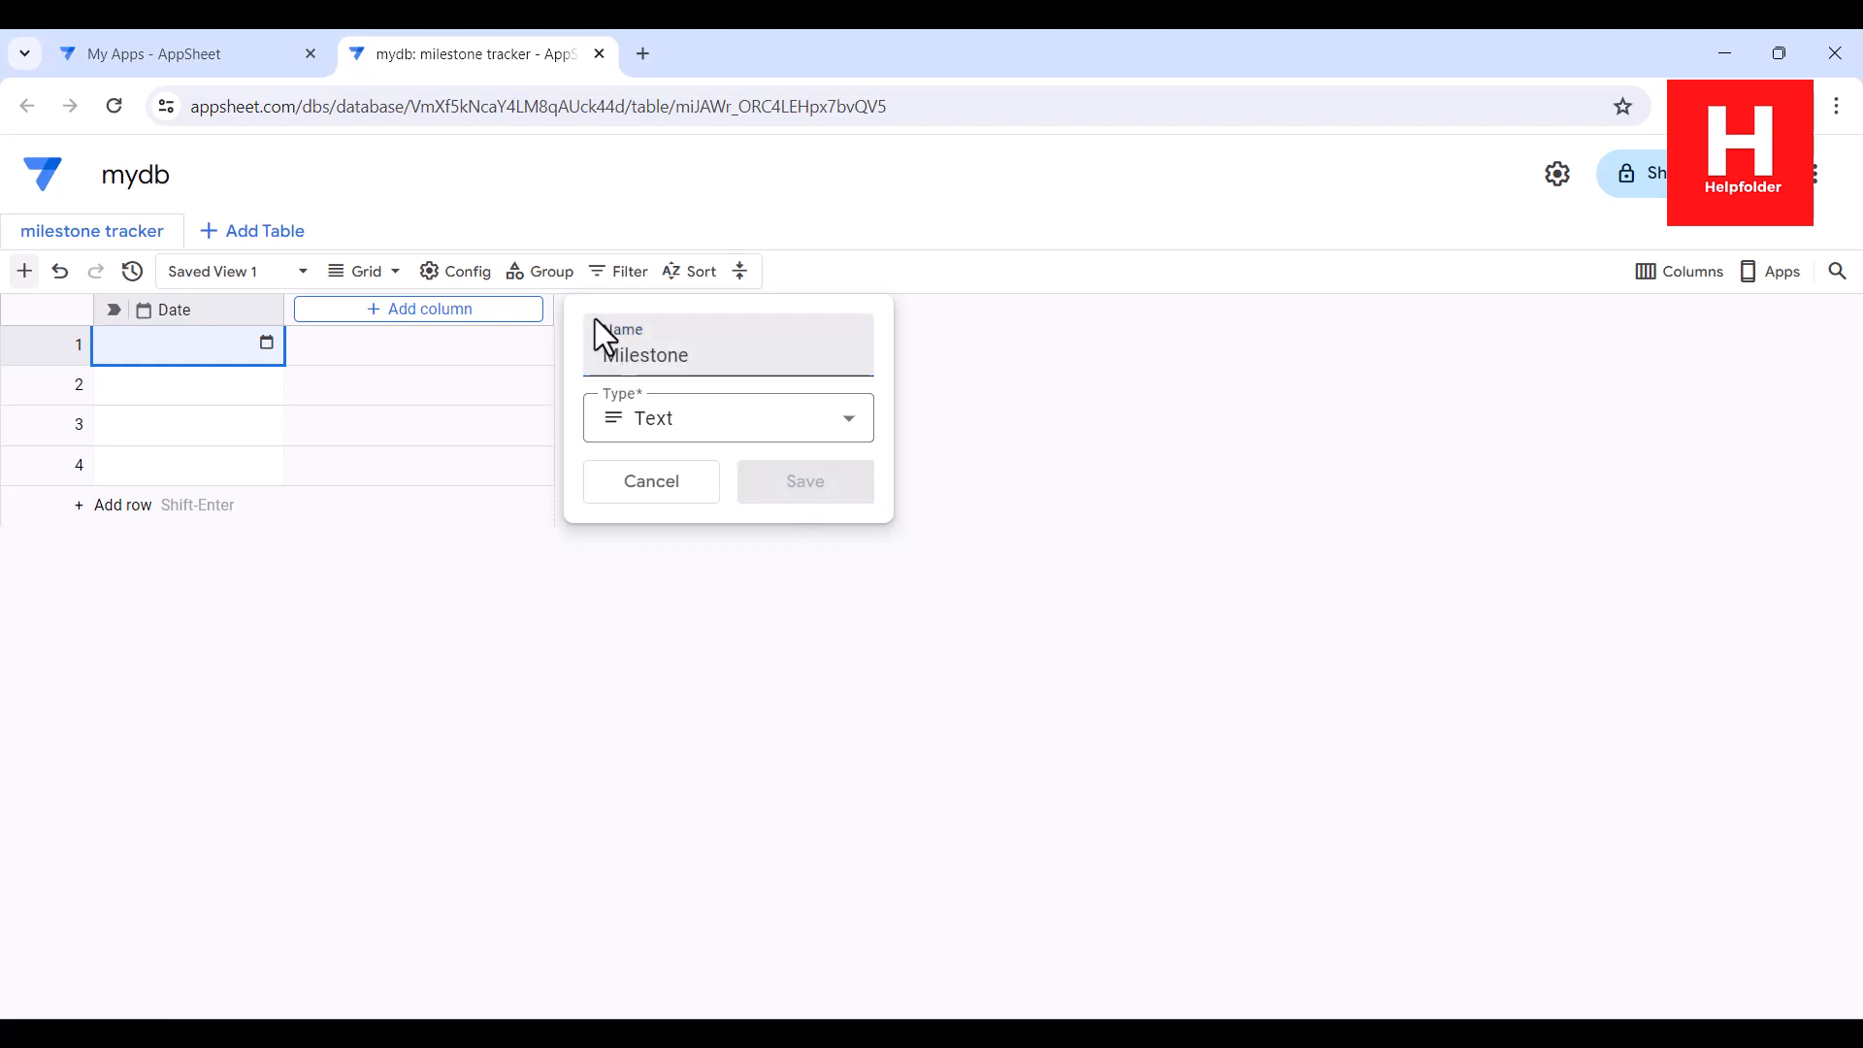
# - Start a new column named Status and set its type to EnumList
pyautogui.click(670, 311)
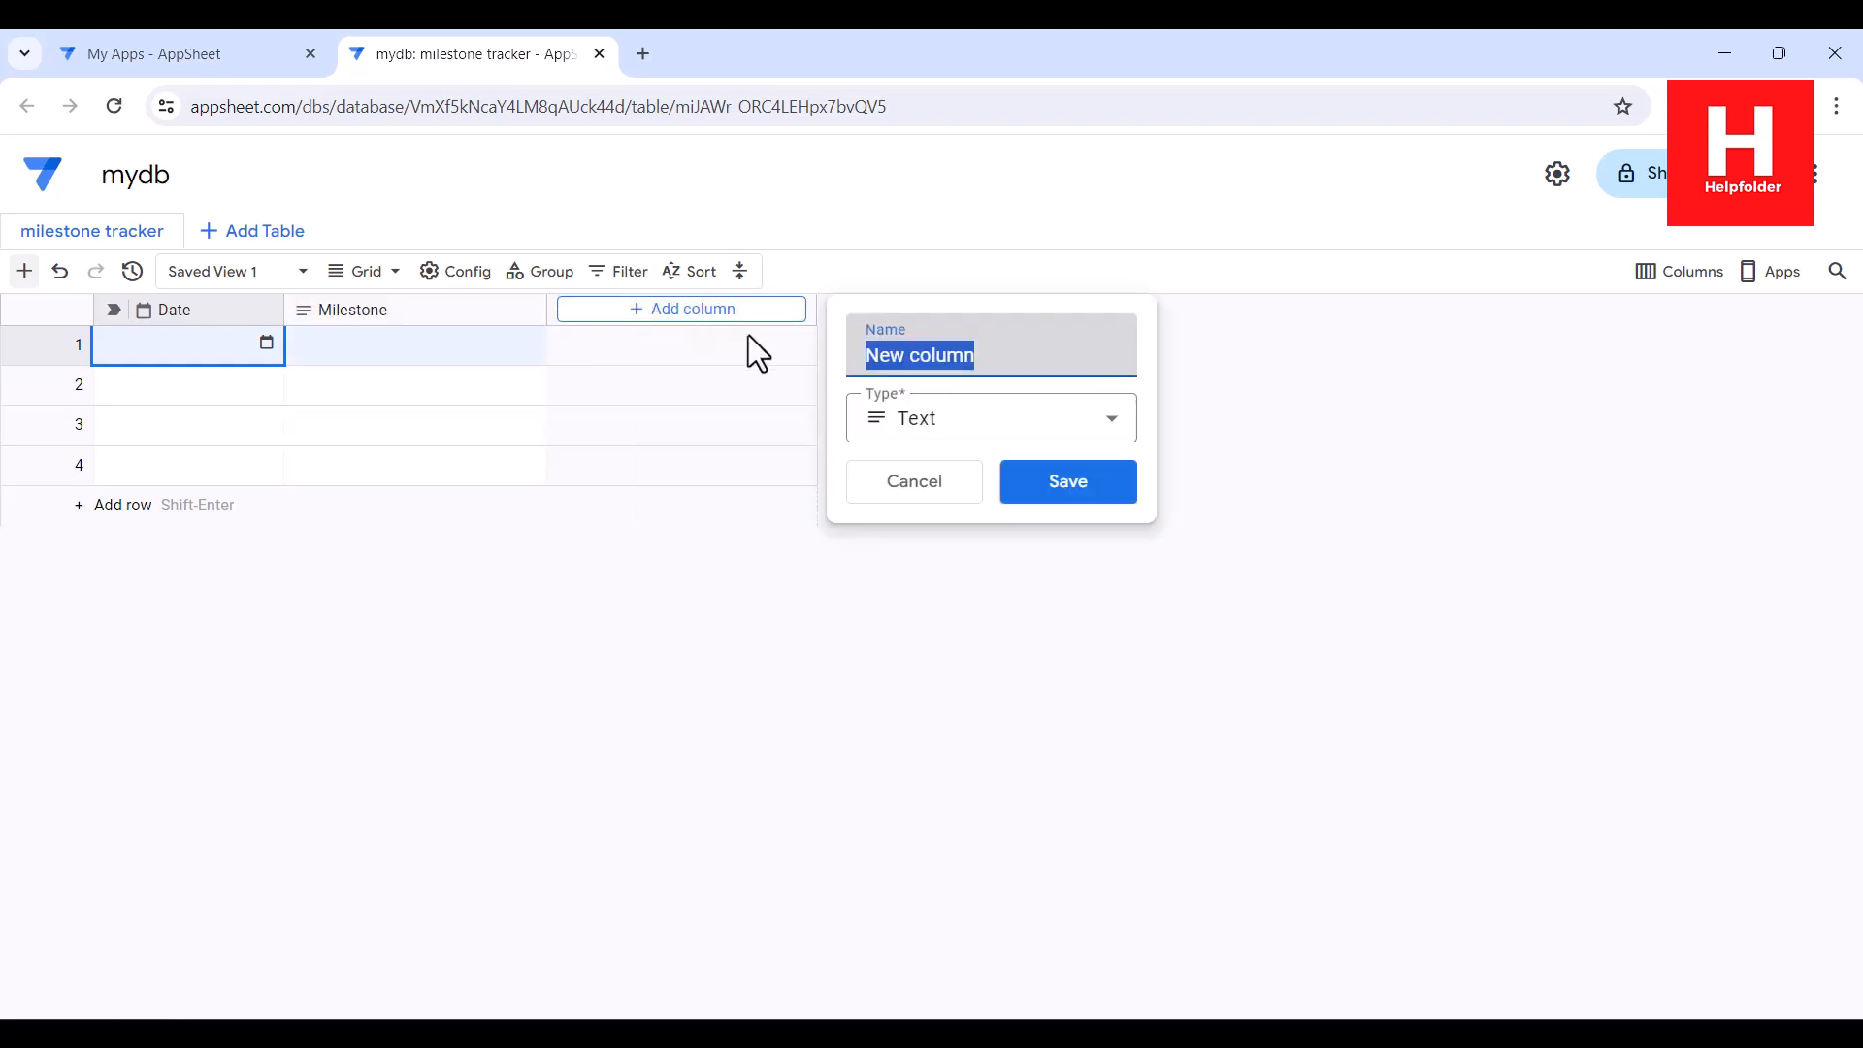
pyautogui.write('Status')
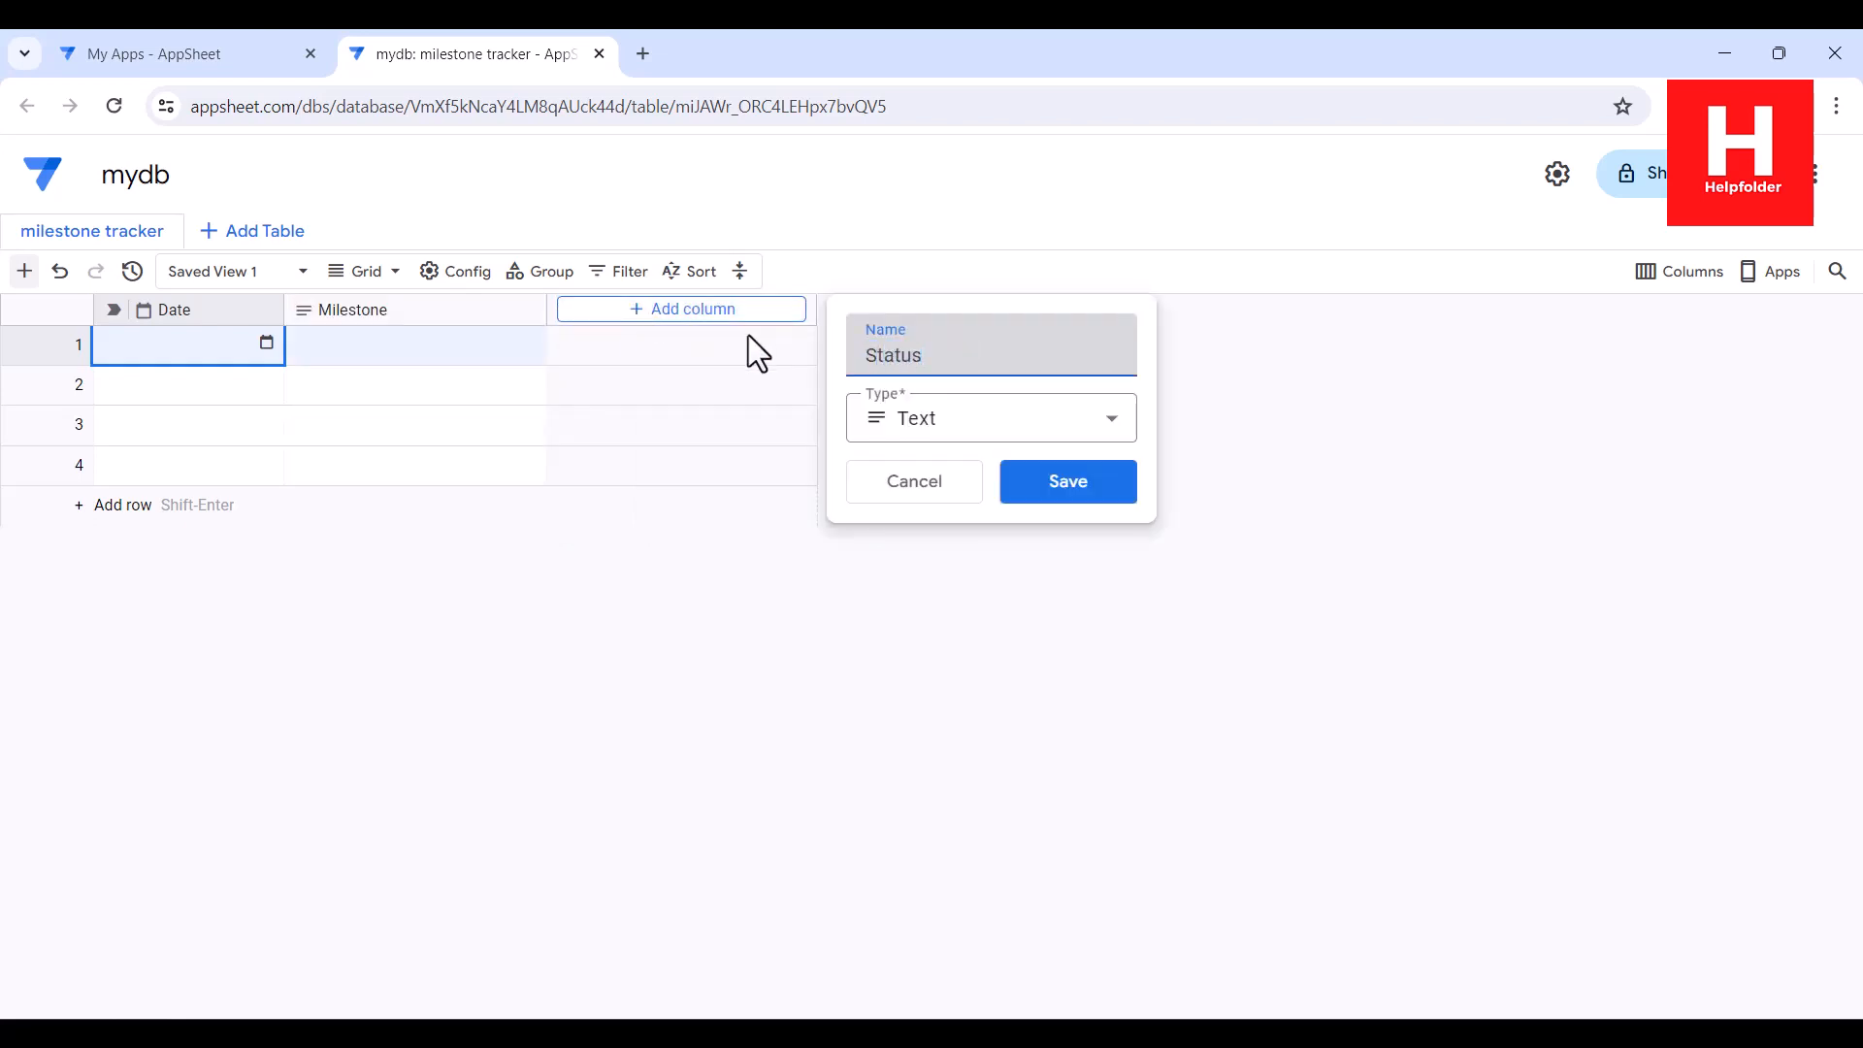
pyautogui.click(934, 417)
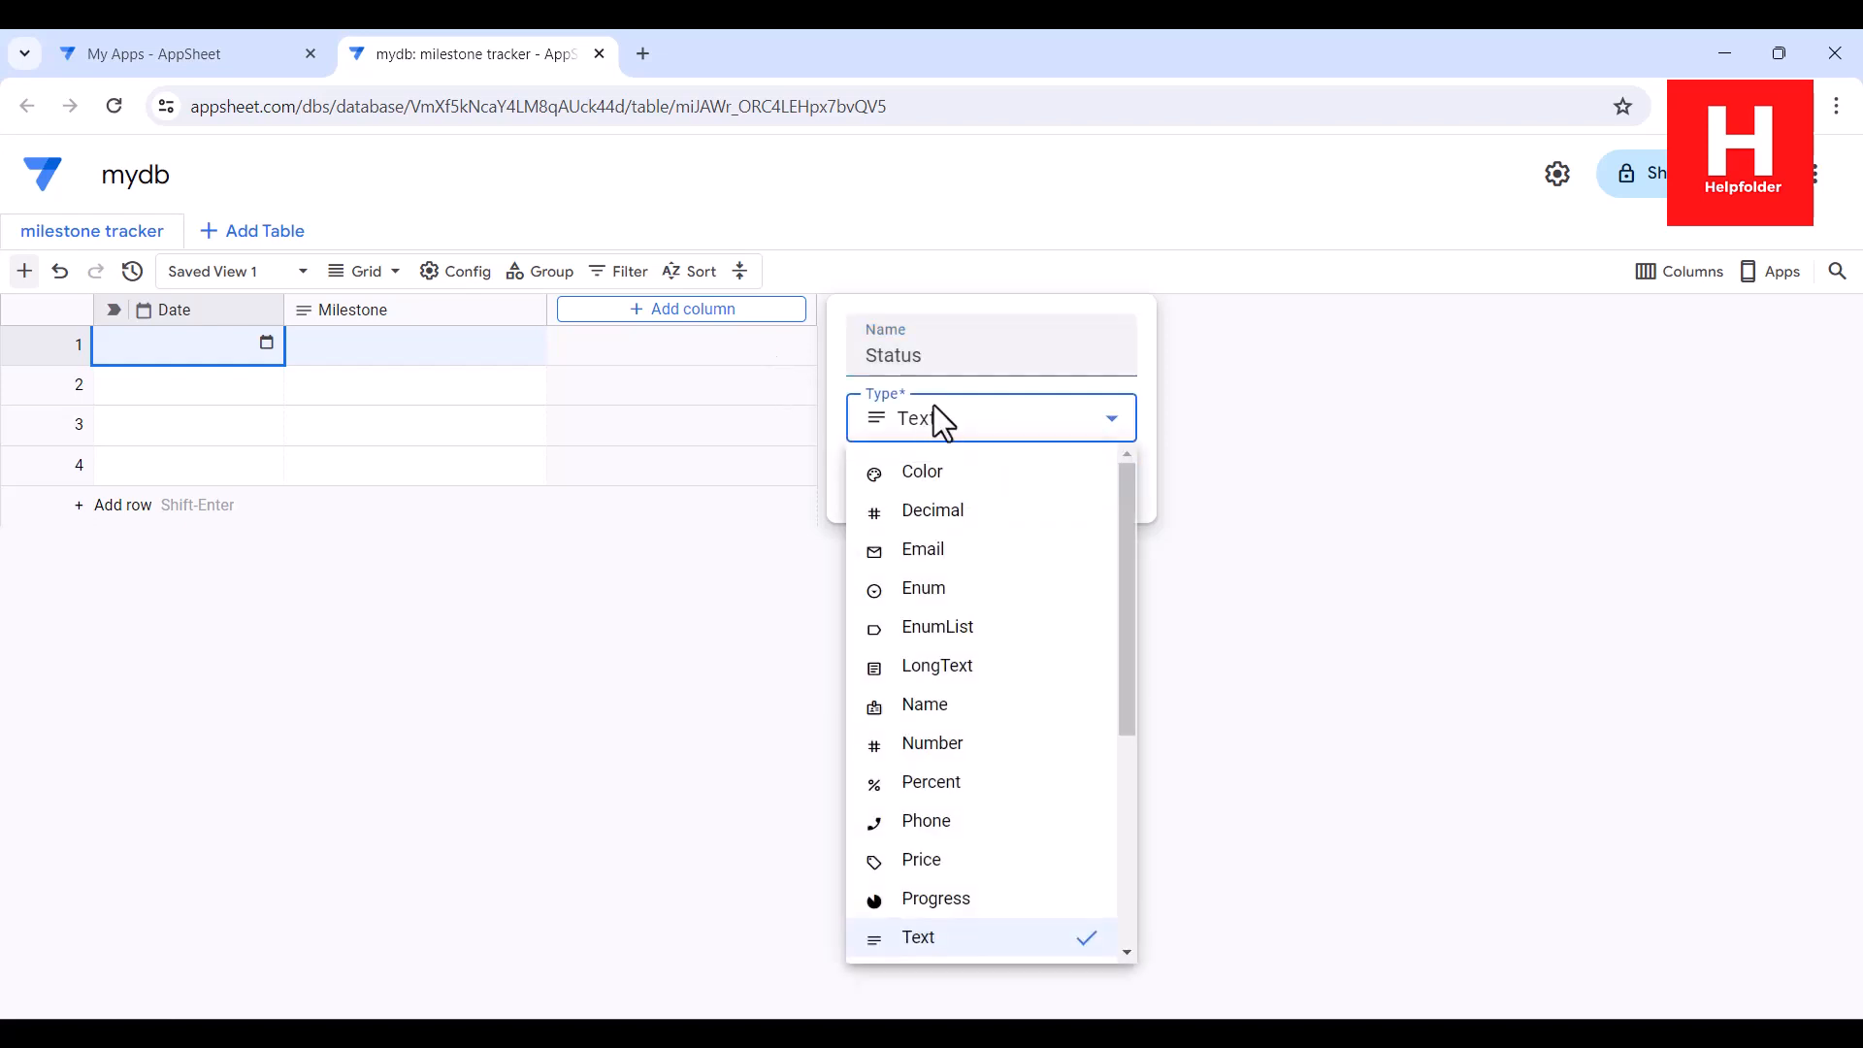
pyautogui.click(948, 631)
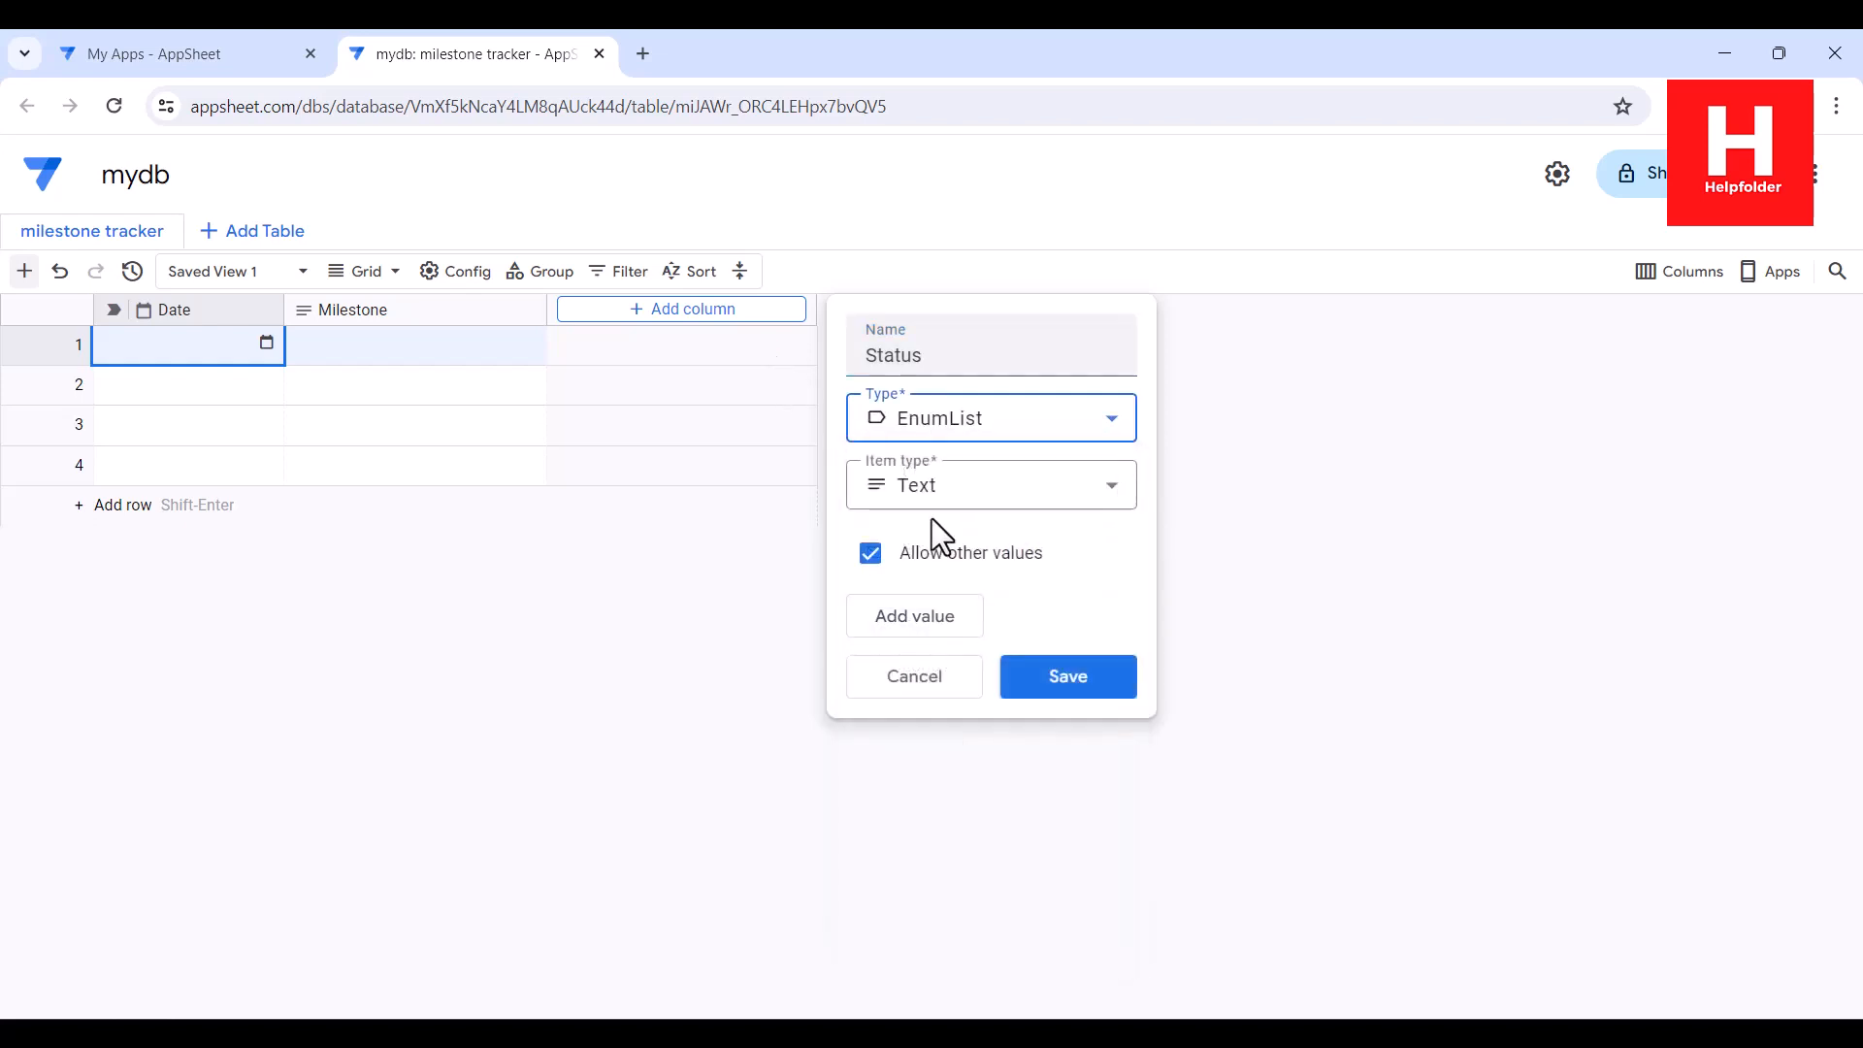
# - Give the Status column the values Complete, Pending and Rejected, and save the column
pyautogui.click(939, 625)
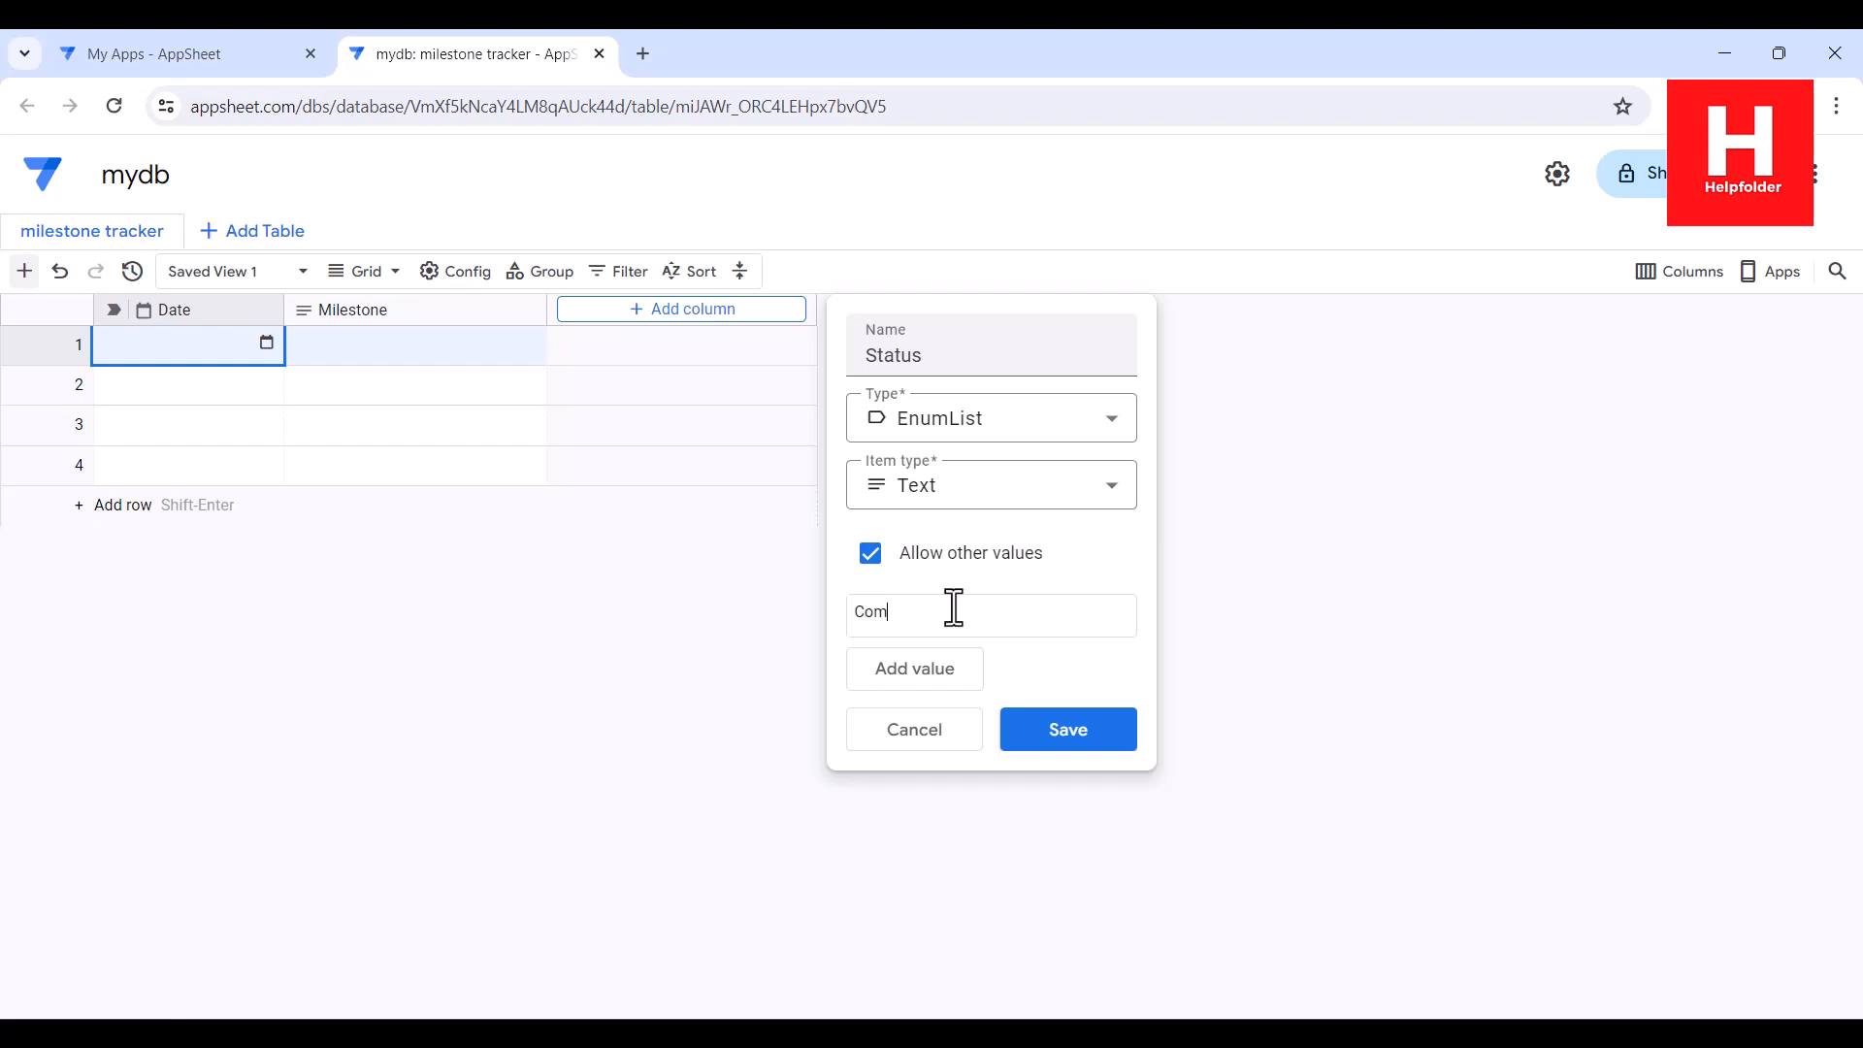
pyautogui.click(907, 677)
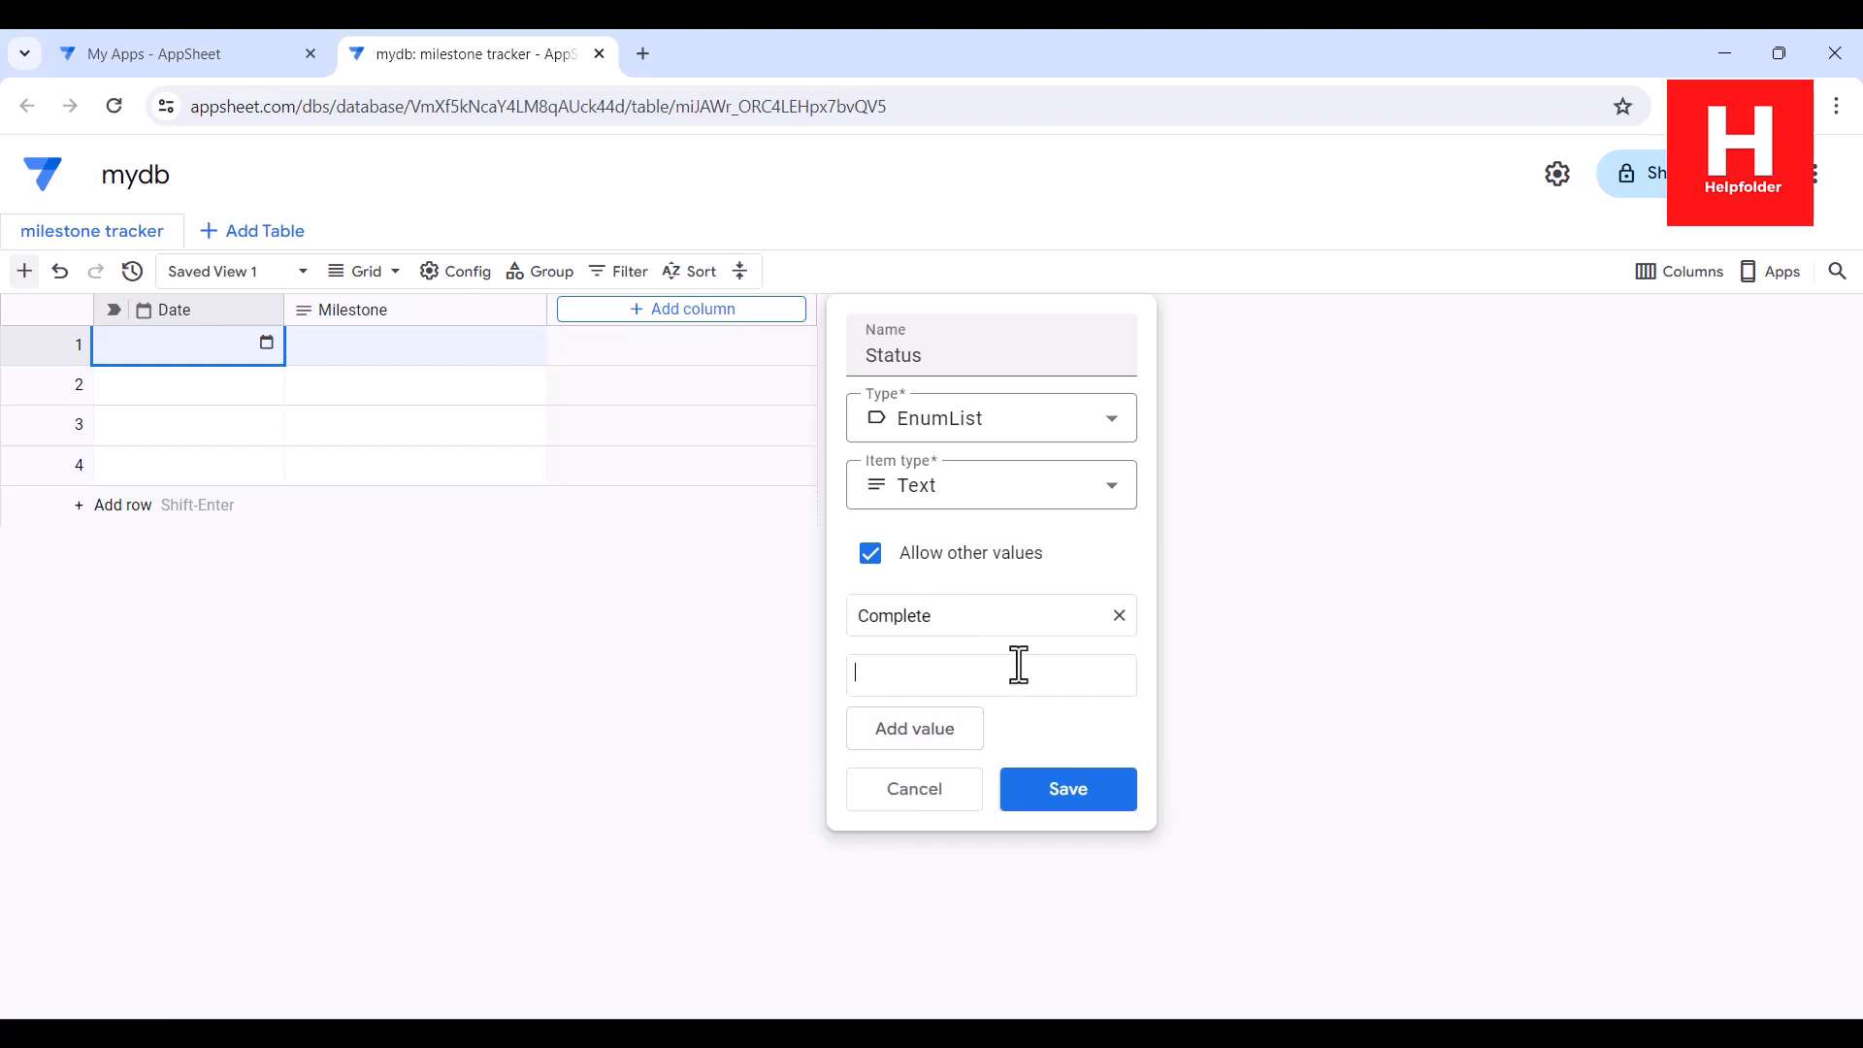
pyautogui.write('Pending')
pyautogui.click(936, 735)
pyautogui.write('Rejec')
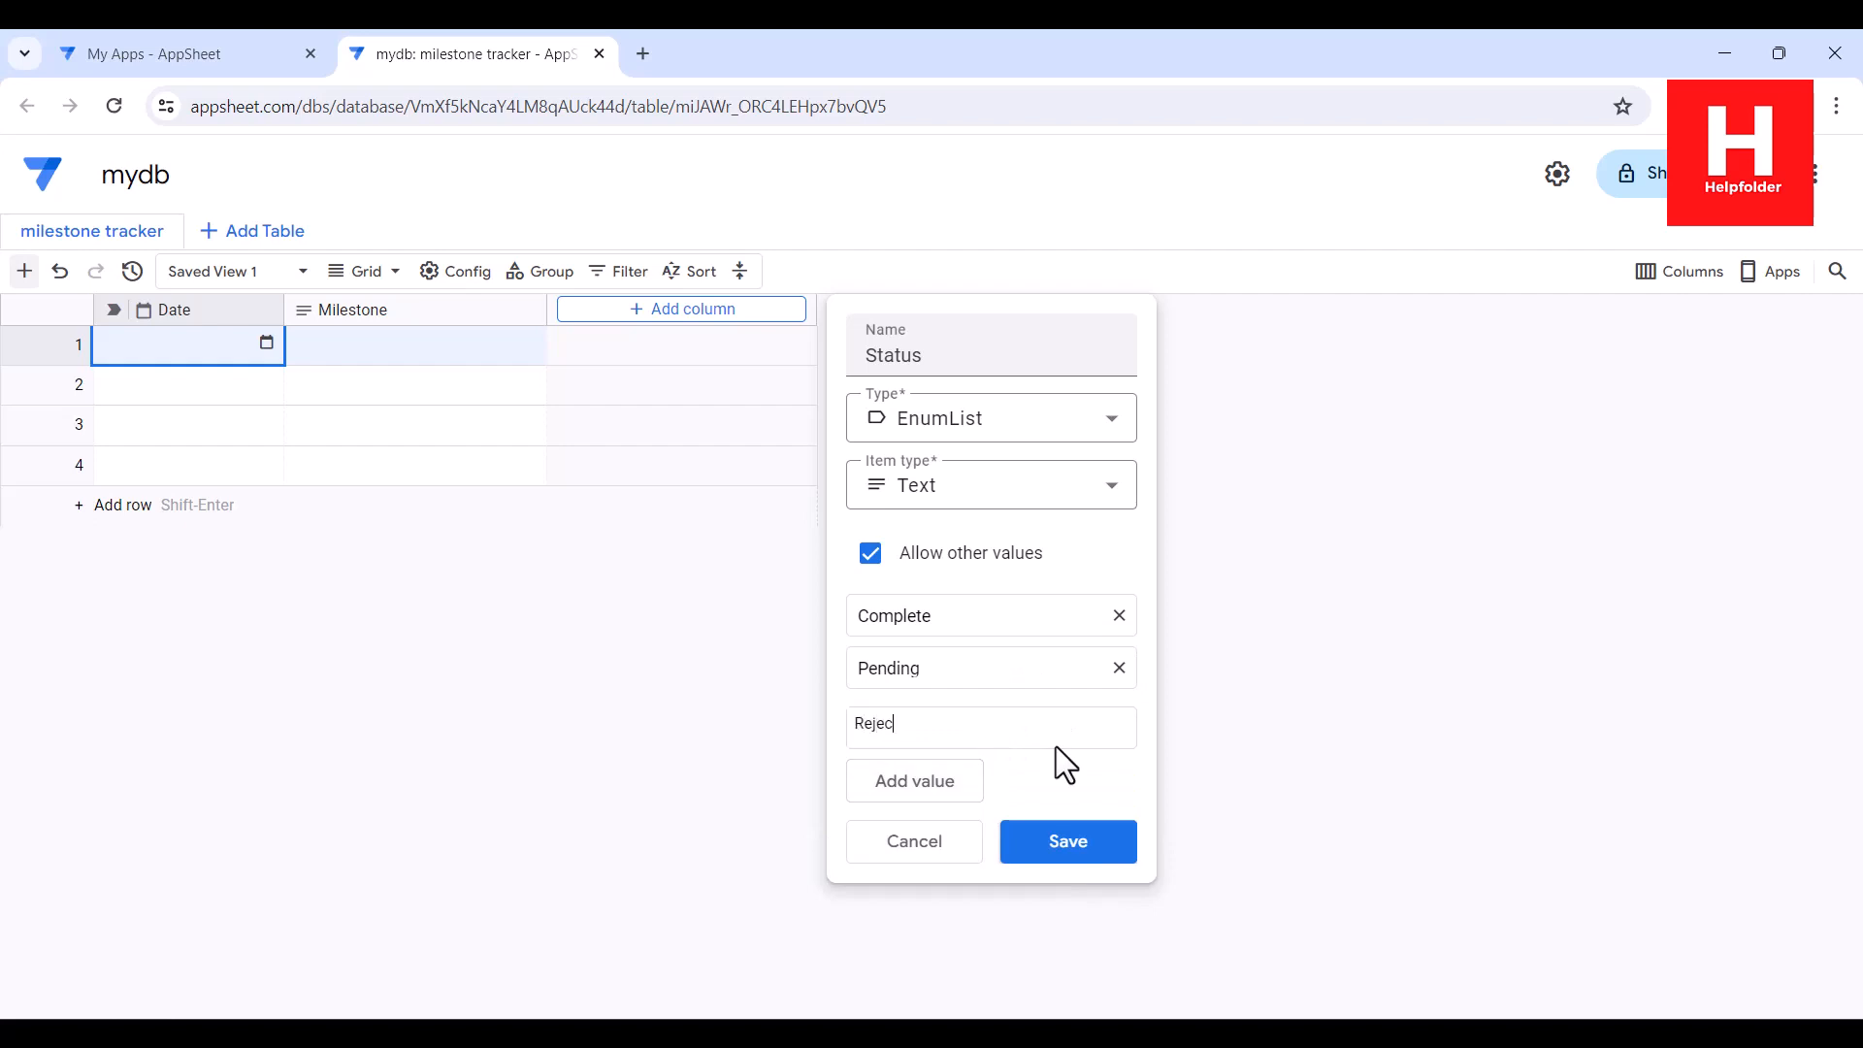
pyautogui.write('ted')
pyautogui.click(1031, 765)
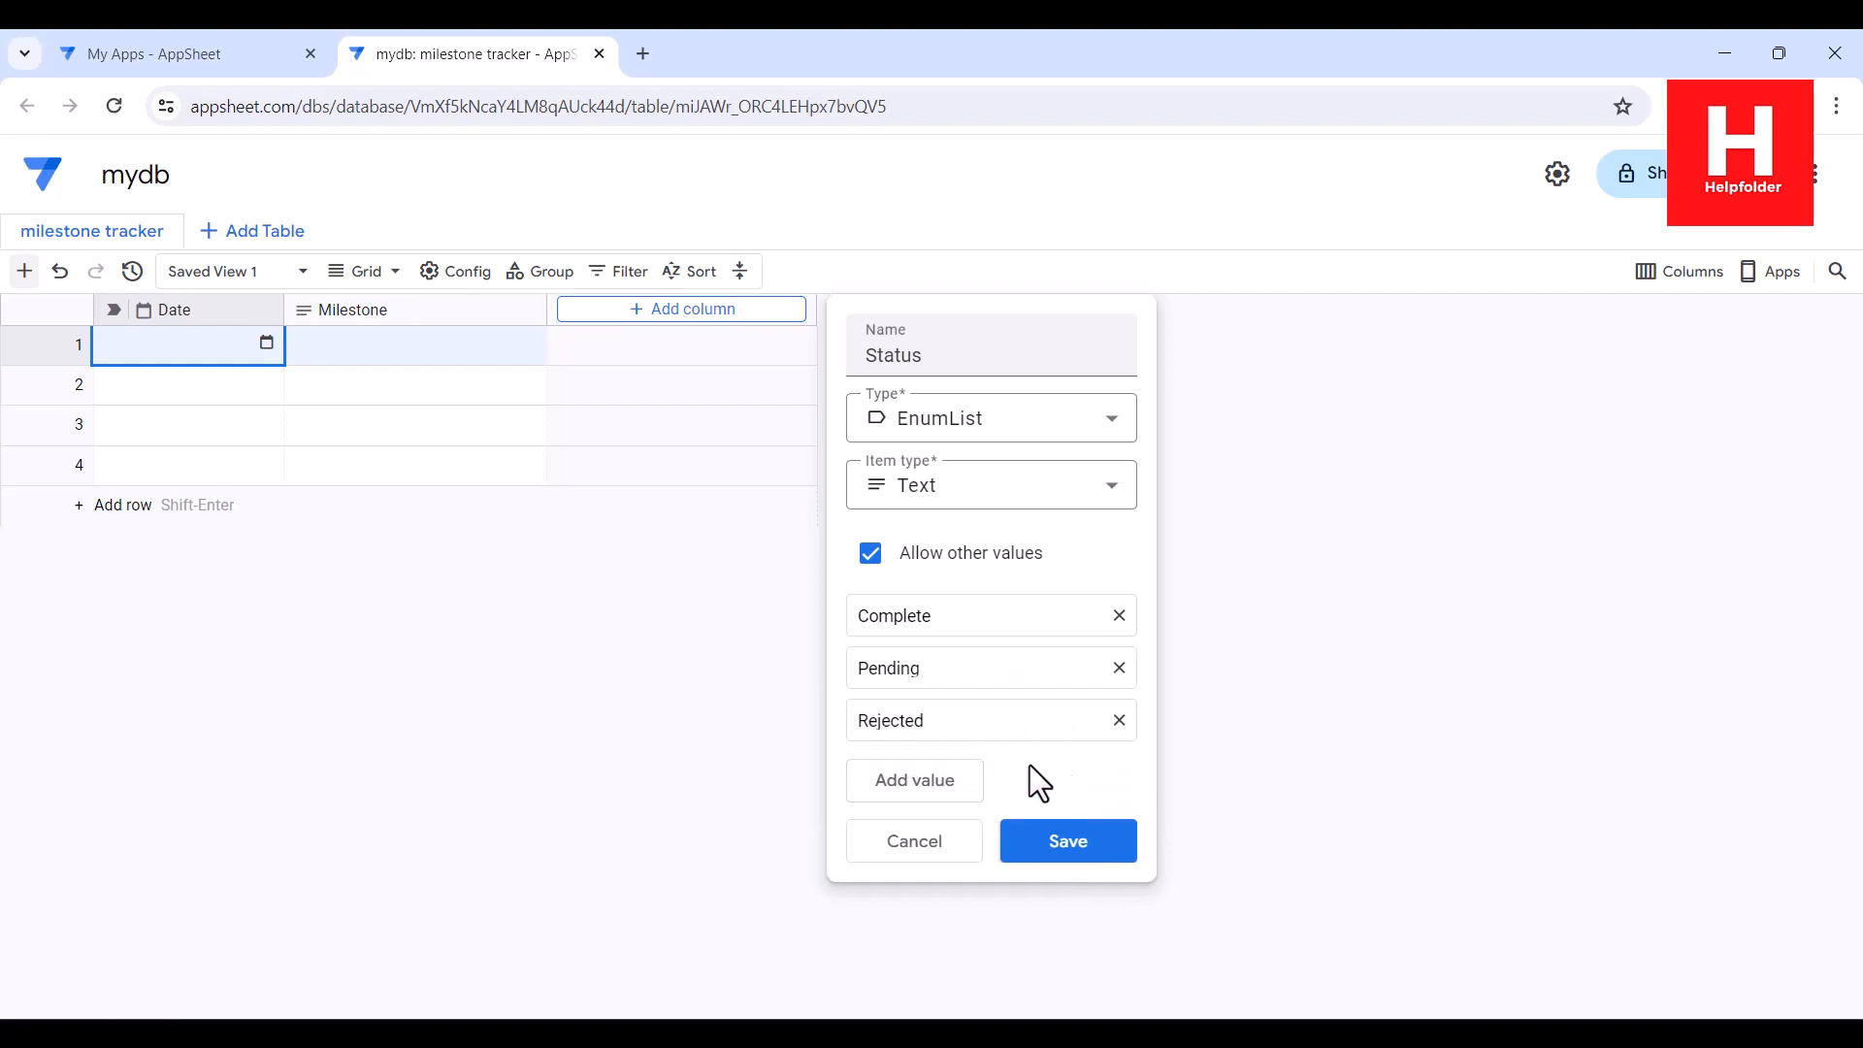
pyautogui.click(1059, 842)
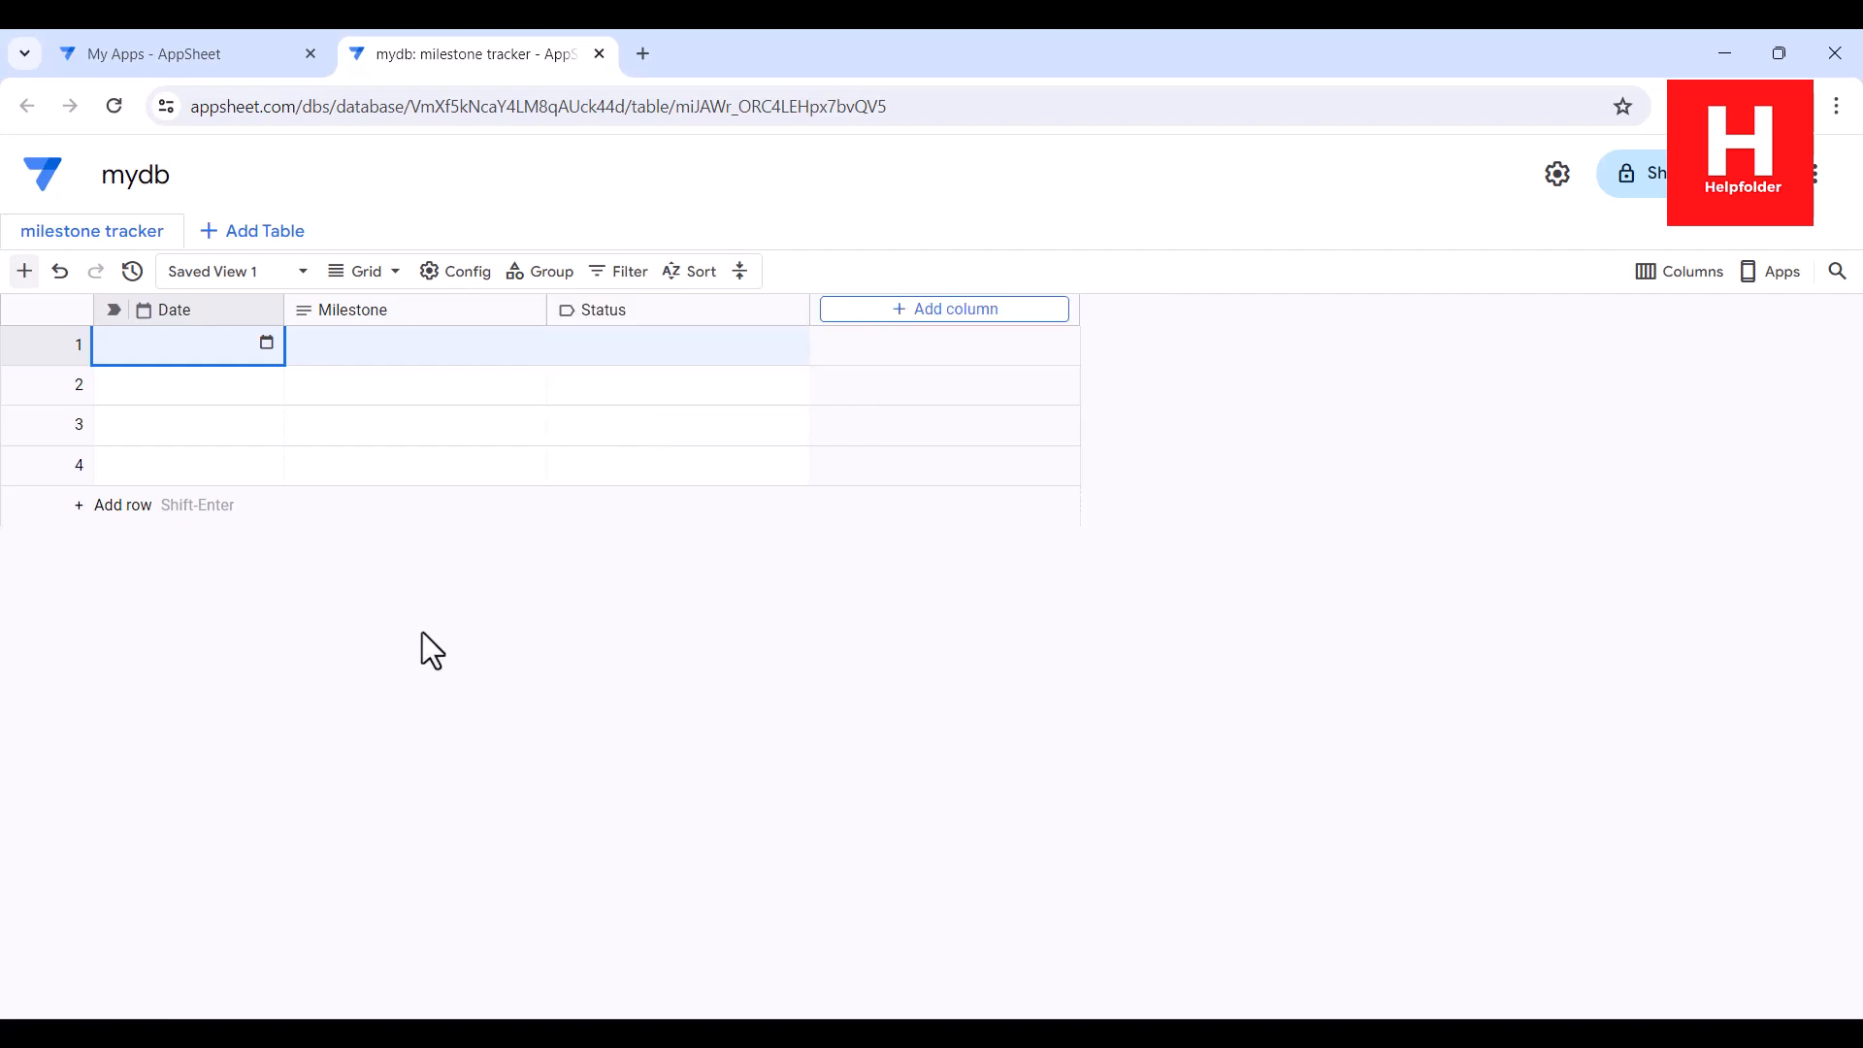
# - Add two more Text columns to the milestone tracker table, named Assignee and Notes
pyautogui.click(931, 308)
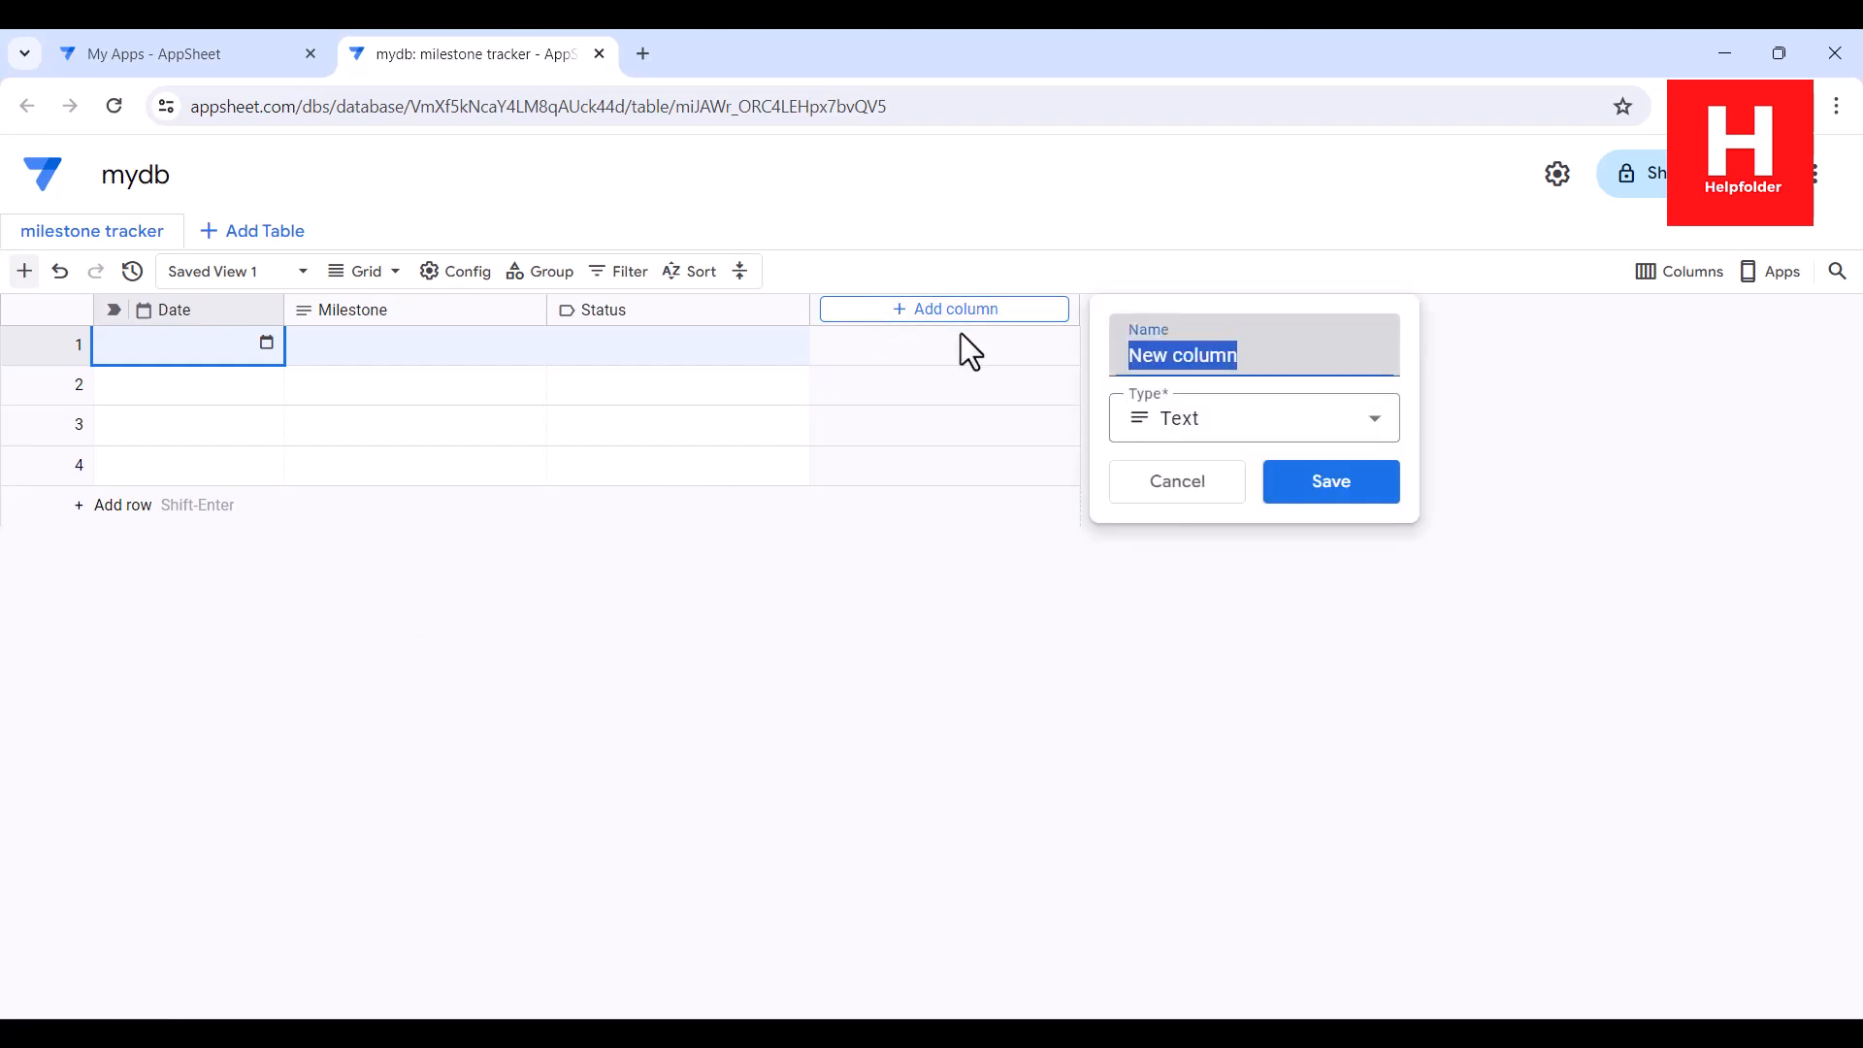
pyautogui.write('Assignee')
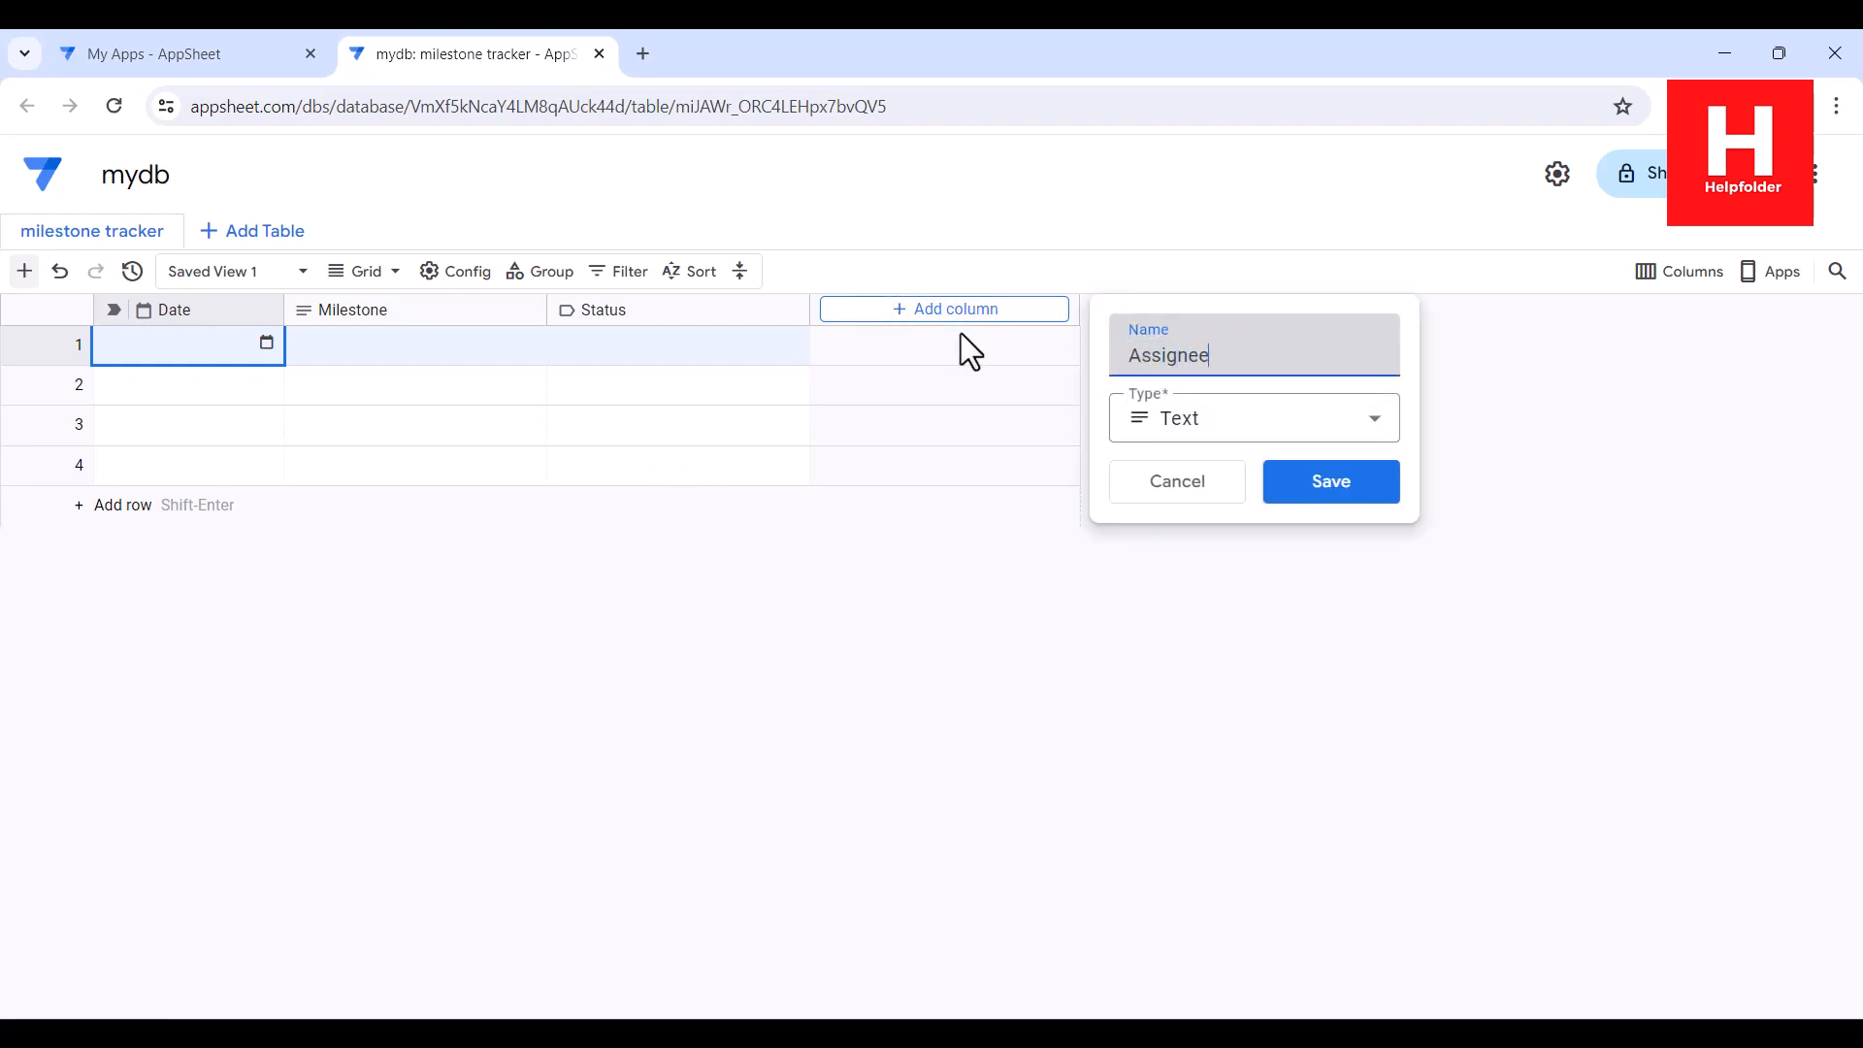
pyautogui.click(1298, 470)
pyautogui.click(1177, 312)
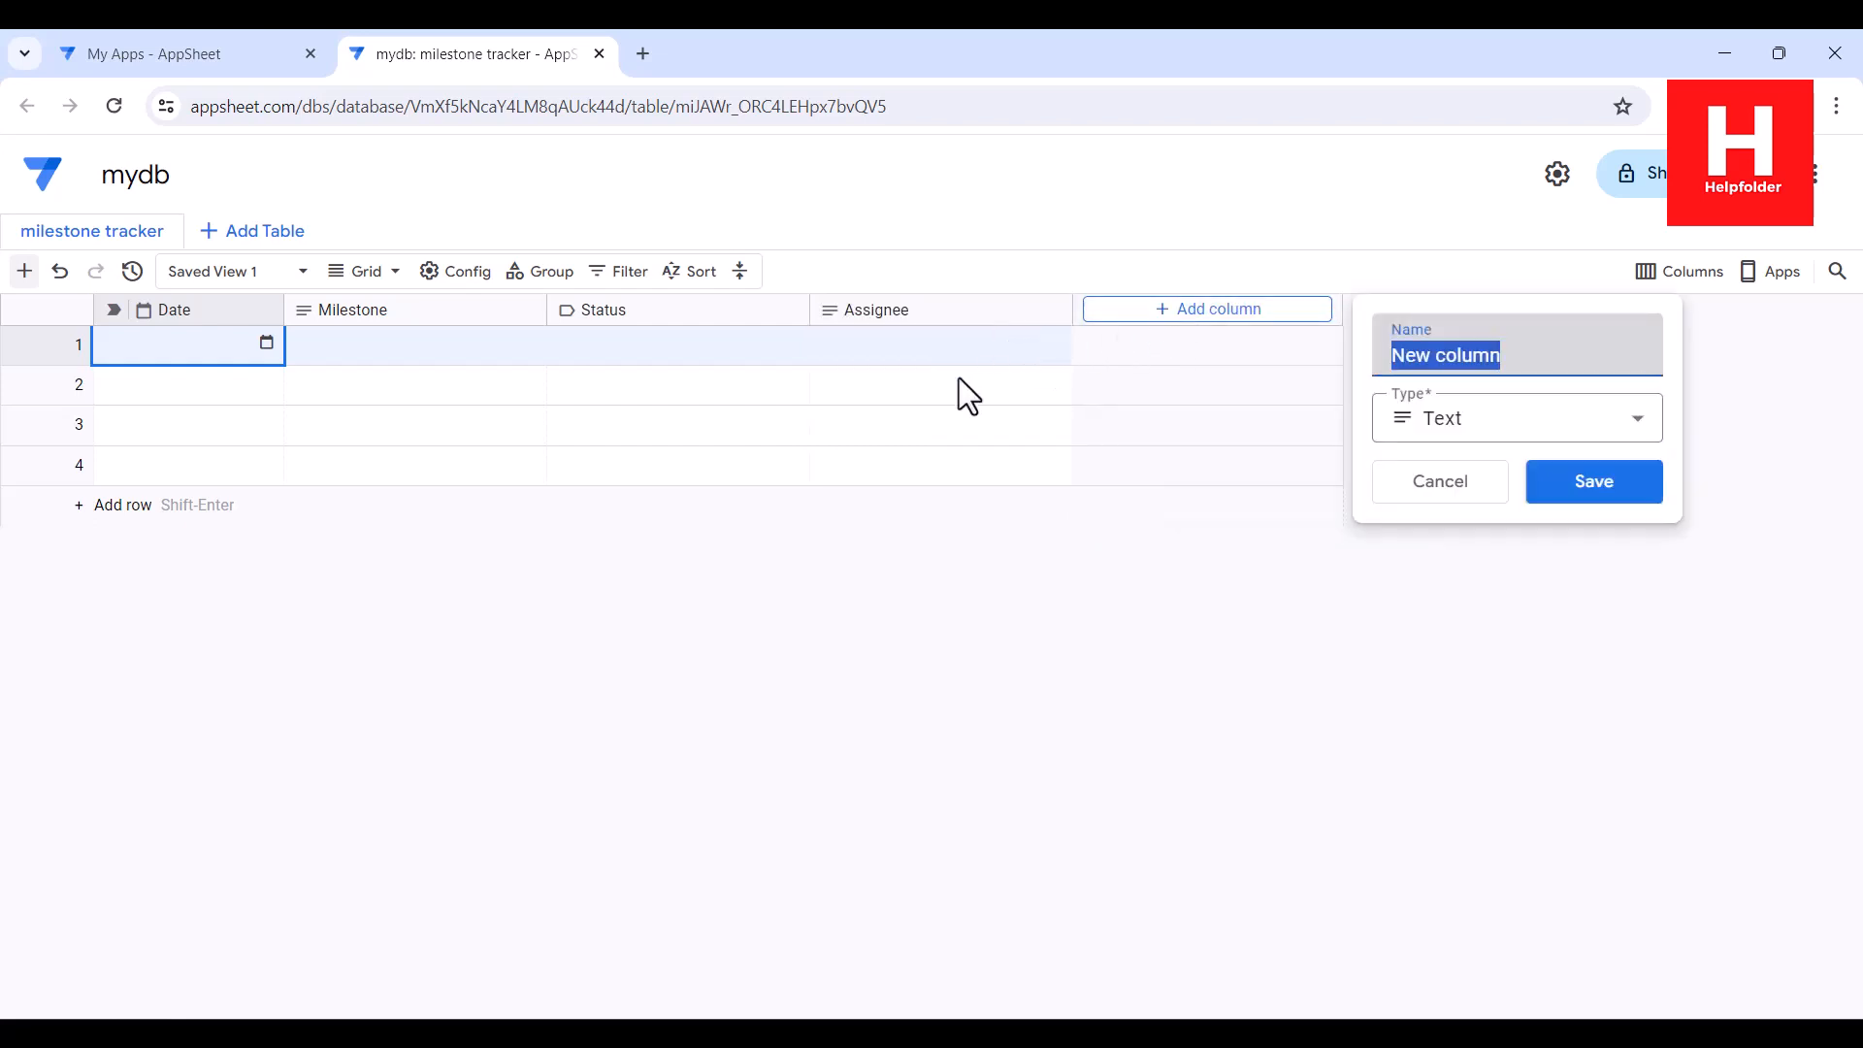
pyautogui.write('Notes')
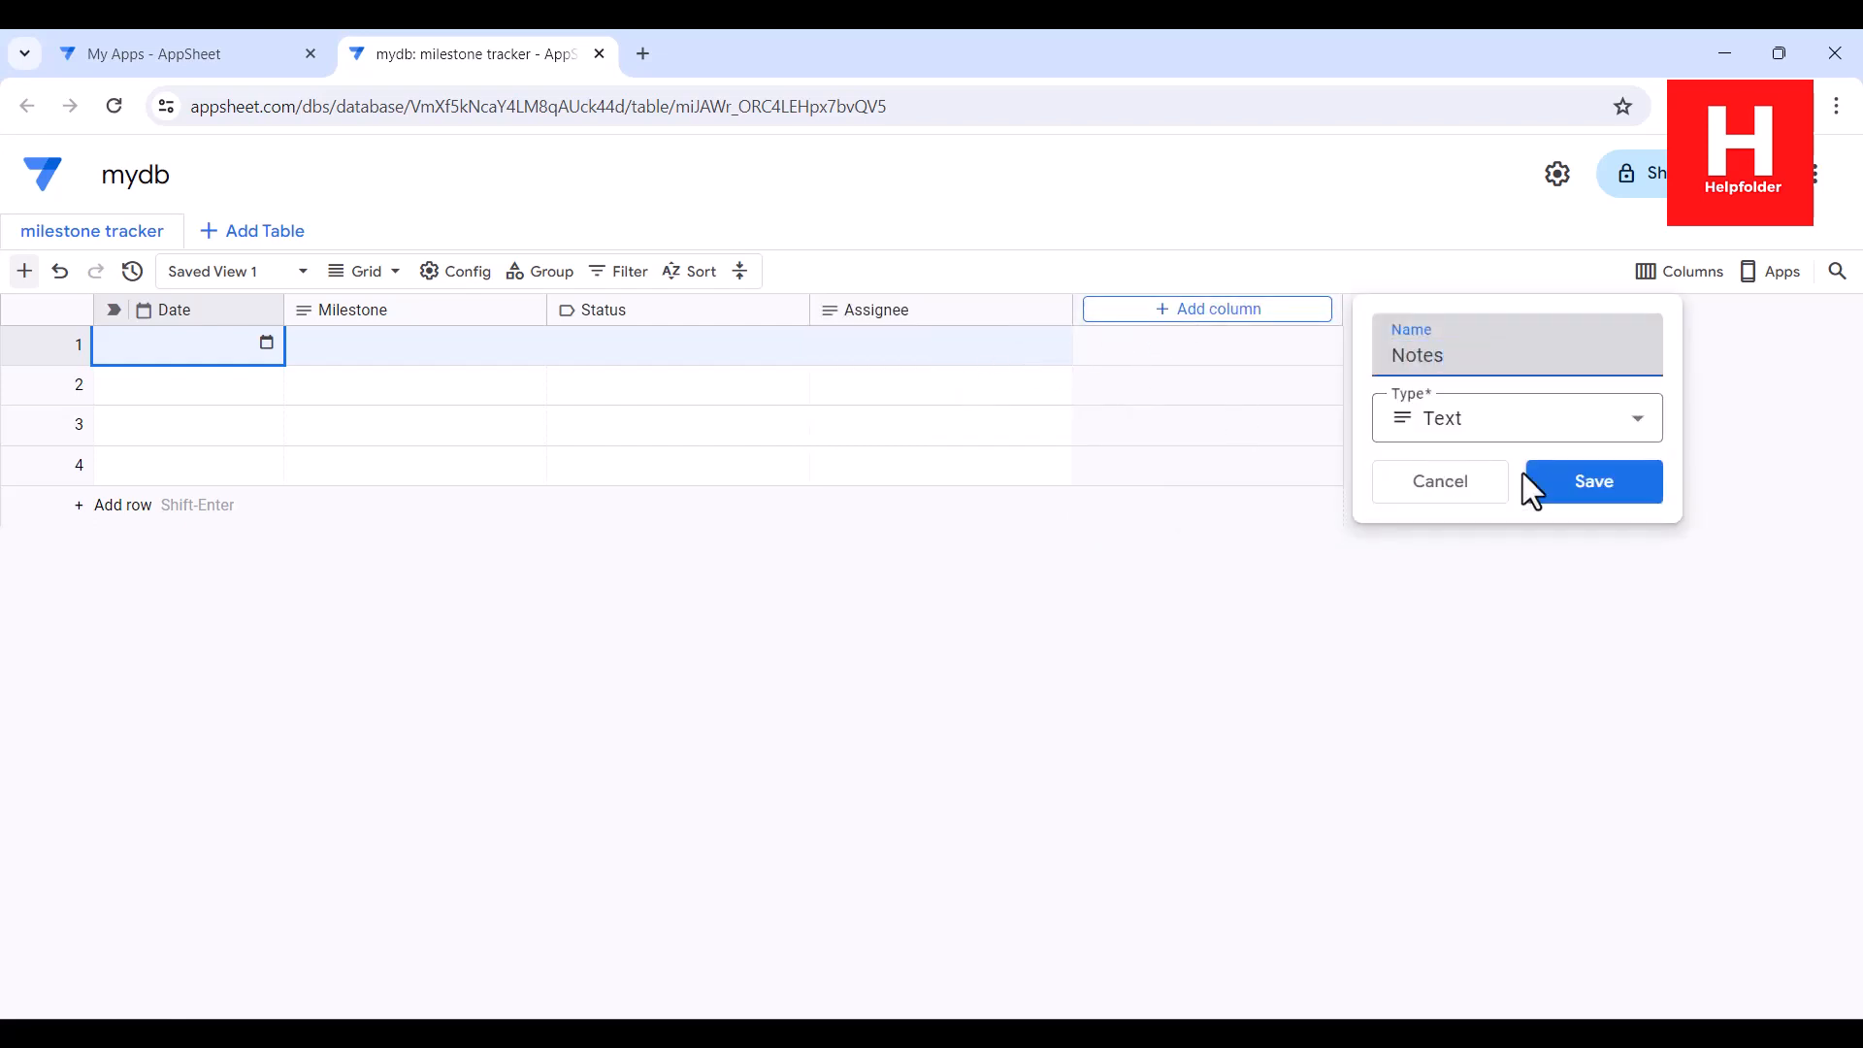
pyautogui.click(1533, 481)
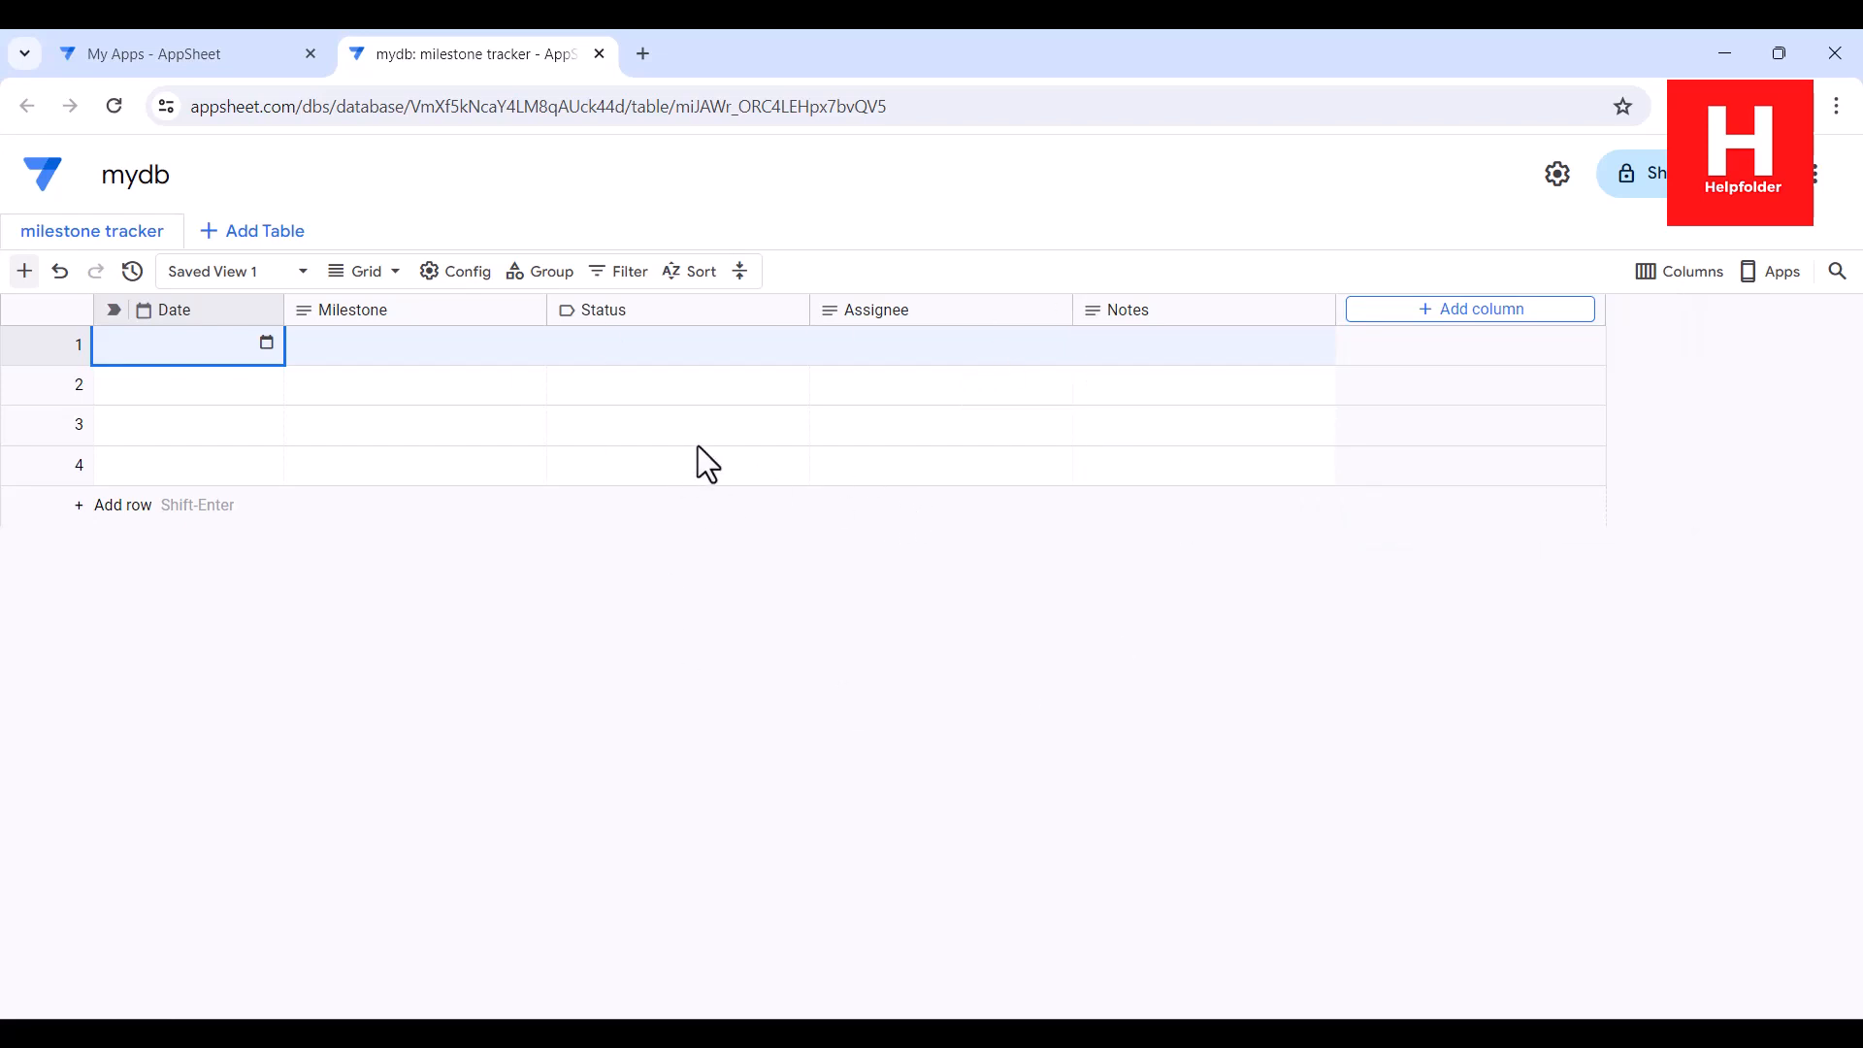
# - Return to the AppSheet home page and start creating a new app
pyautogui.click(73, 51)
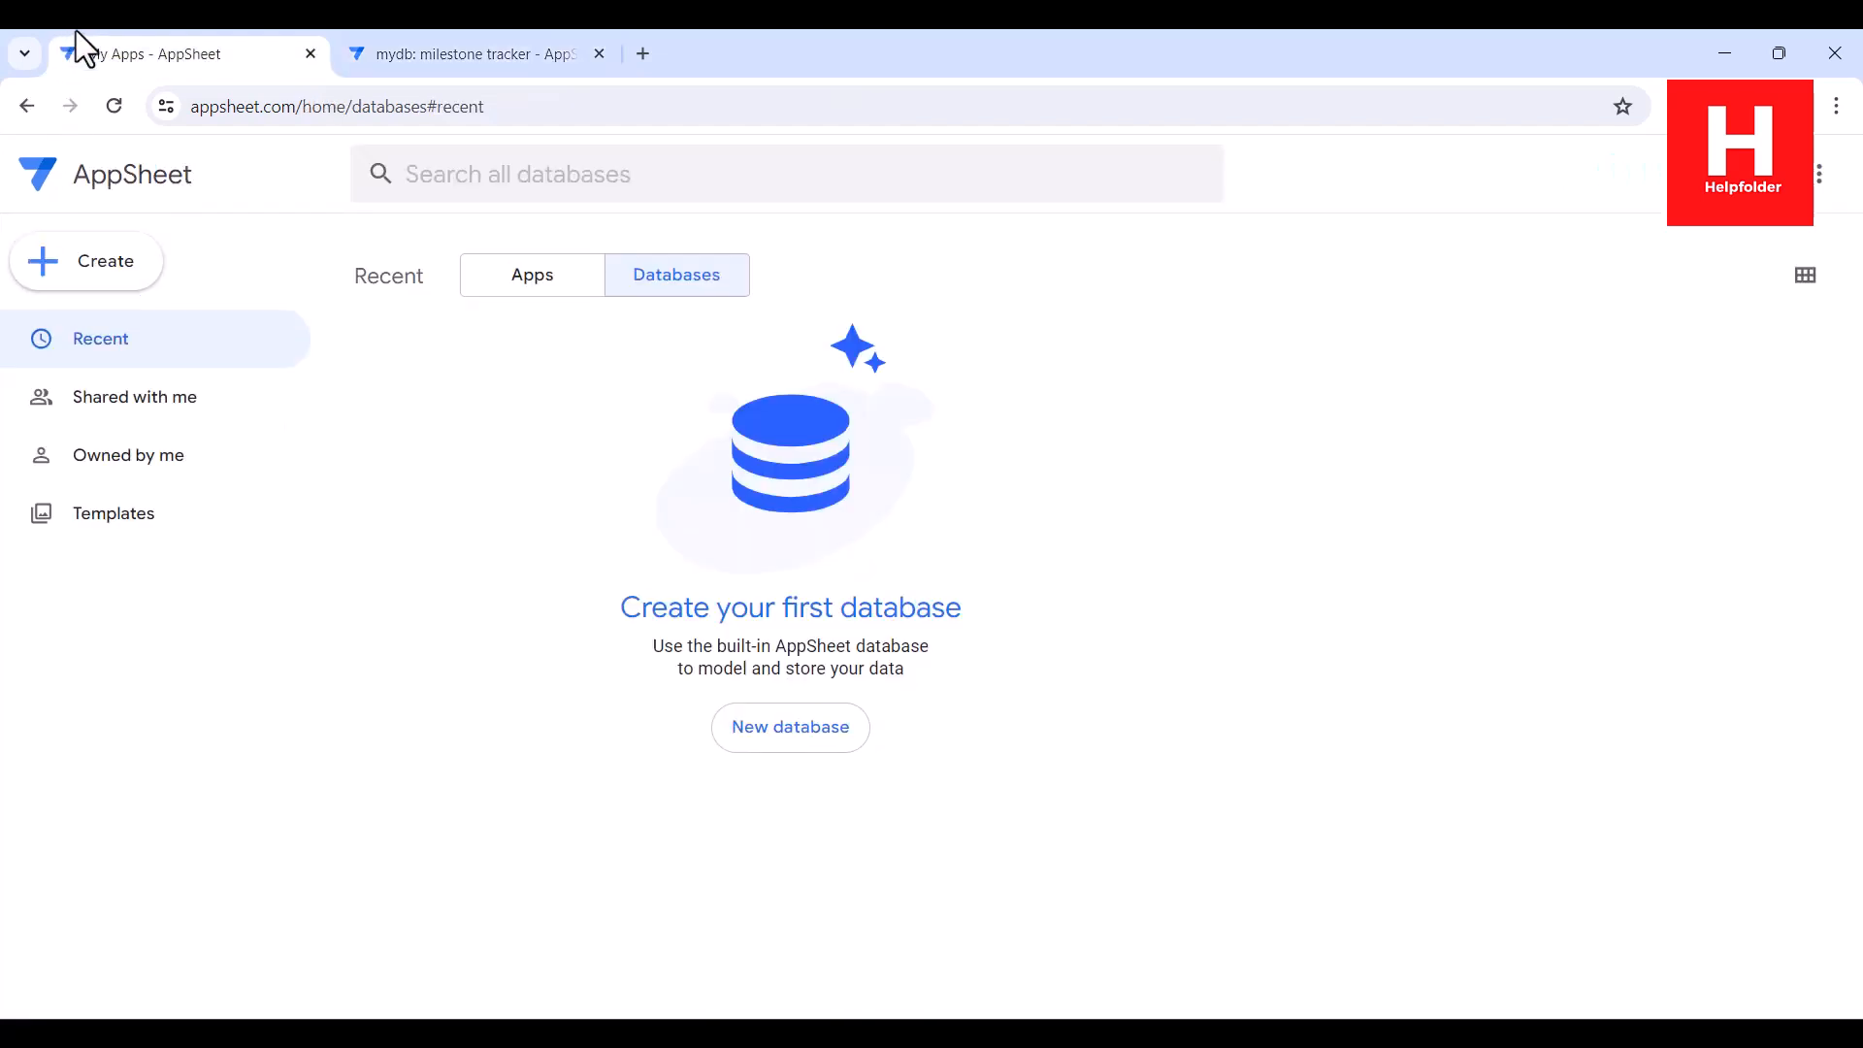
pyautogui.click(117, 282)
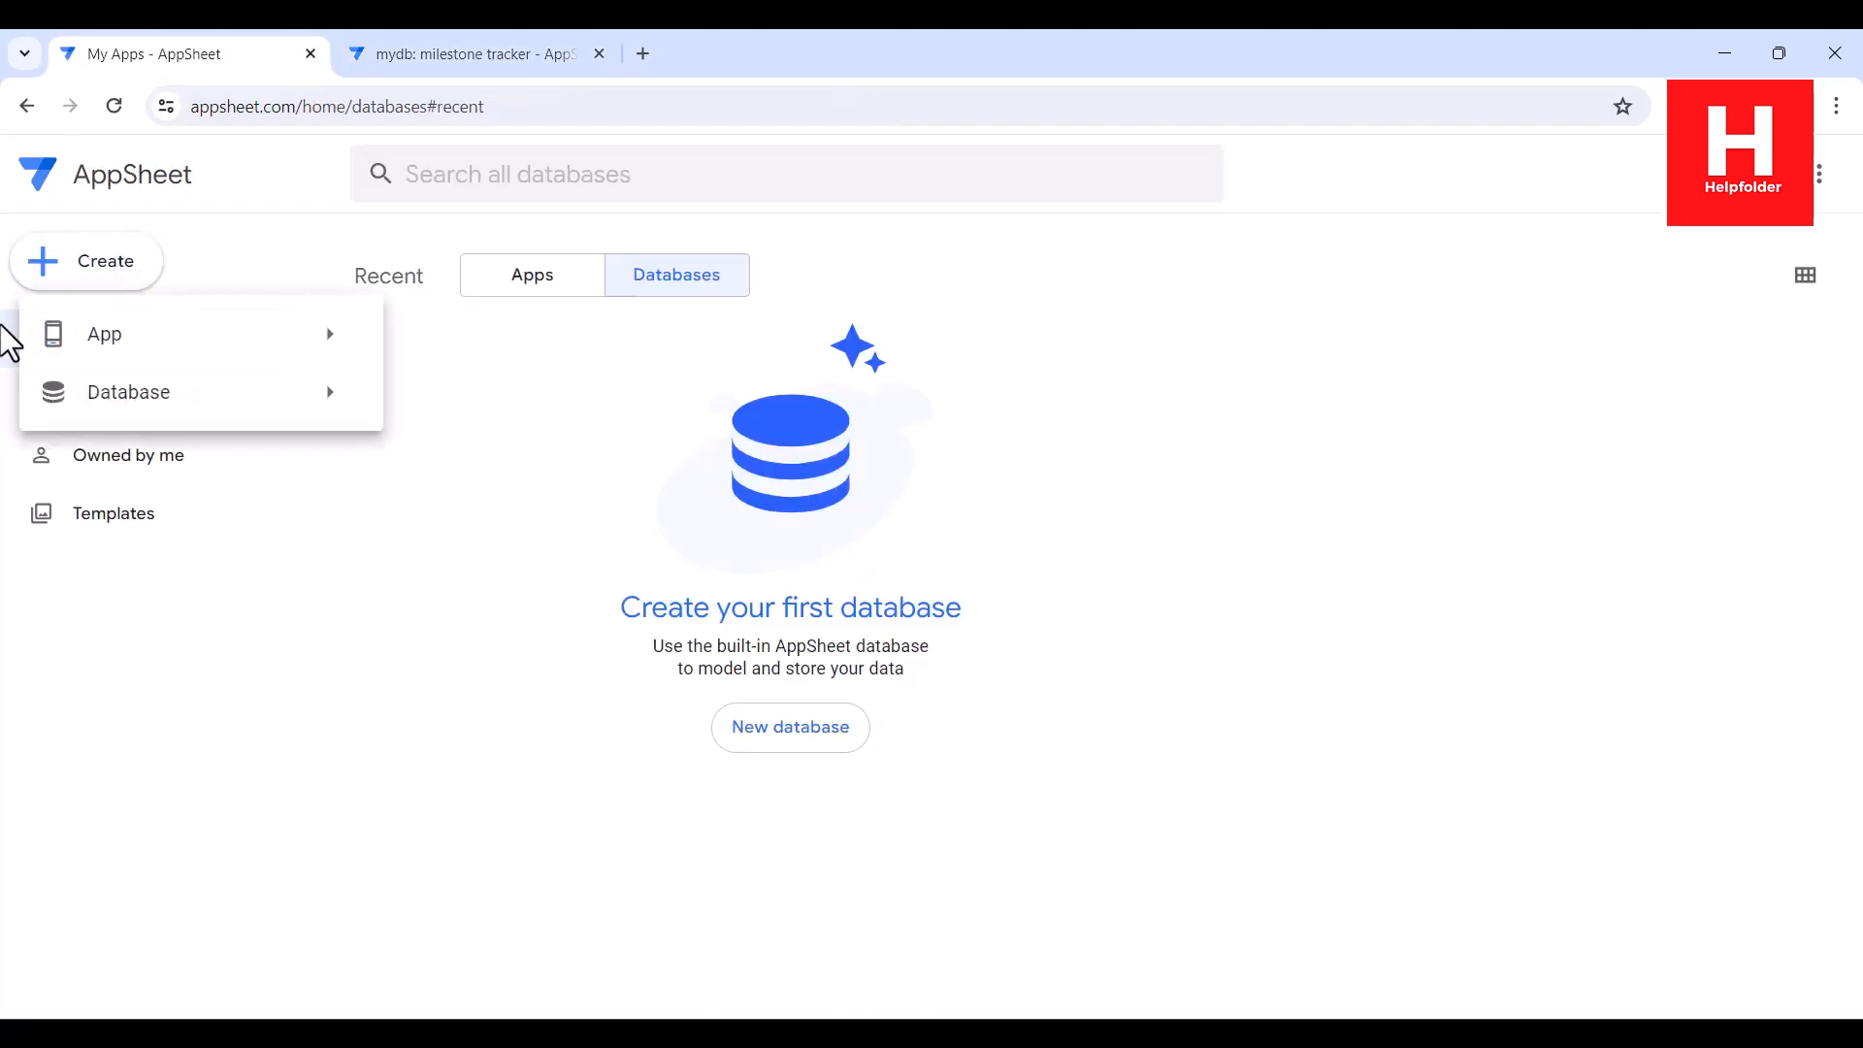
pyautogui.moveTo(166, 333)
pyautogui.click(467, 333)
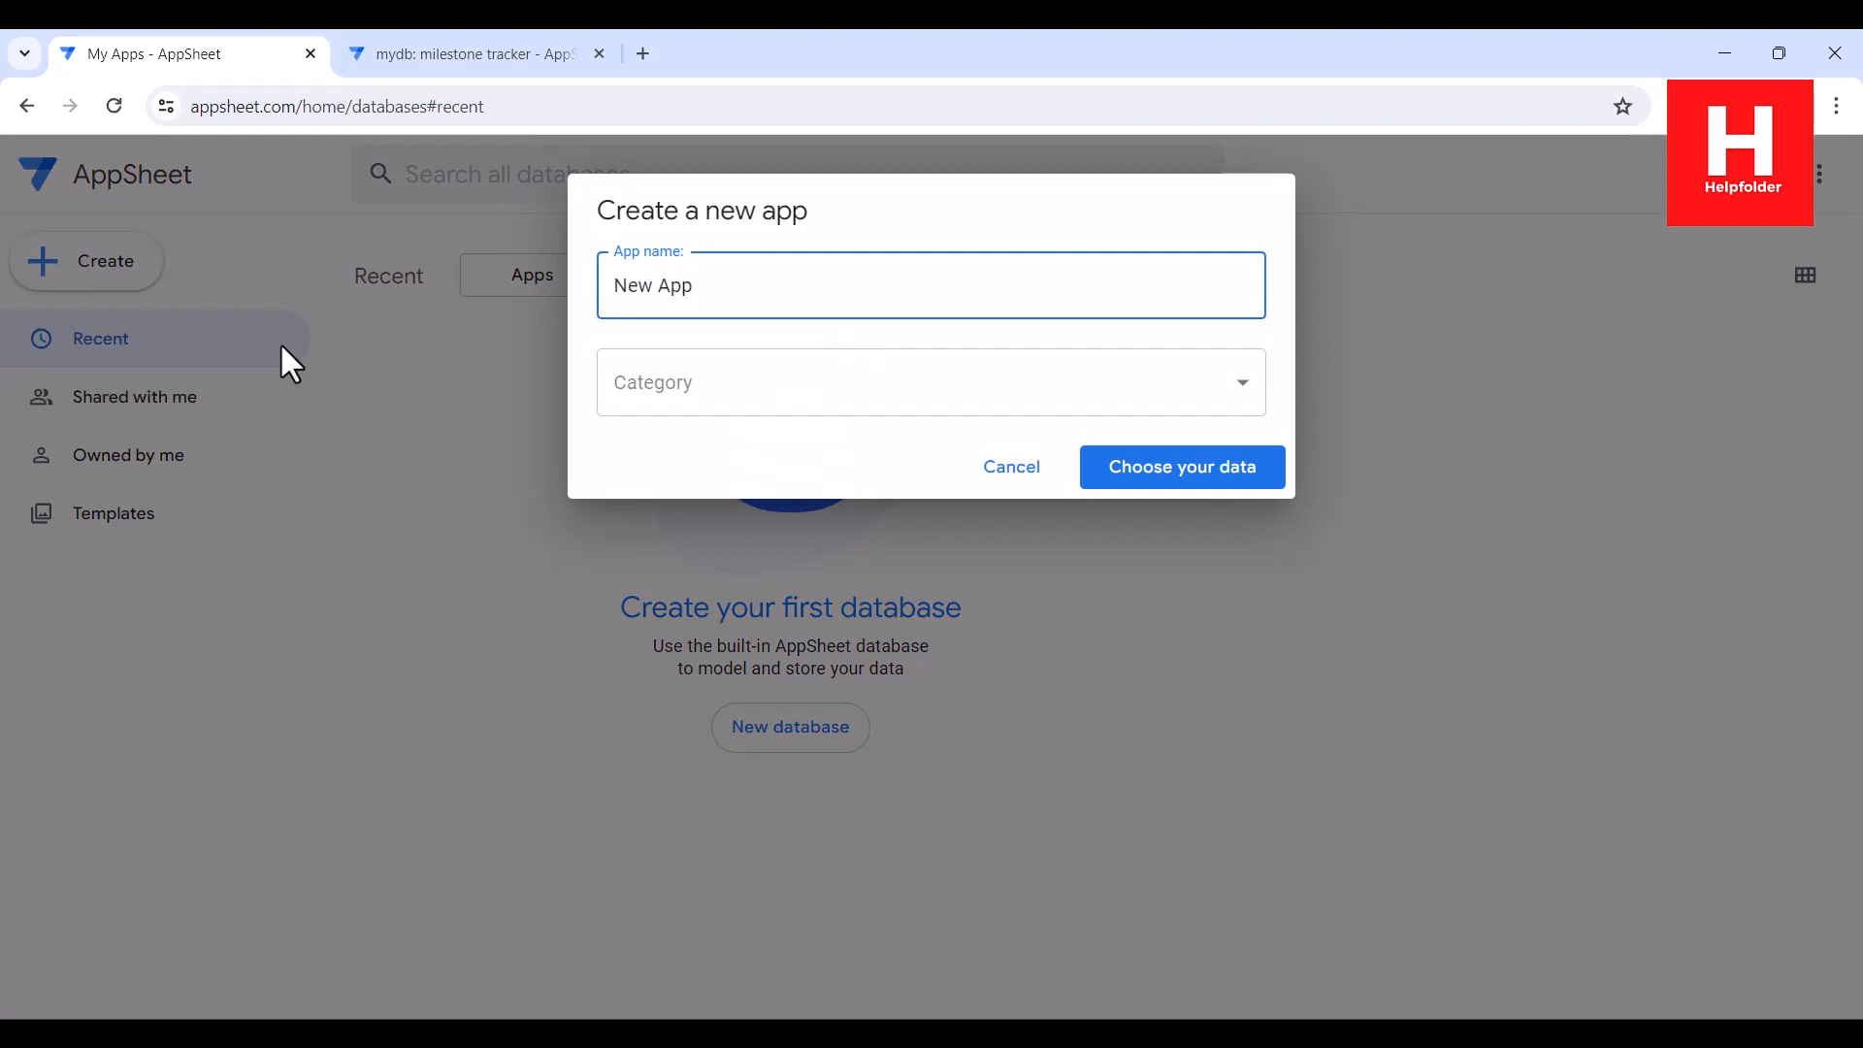
pyautogui.click(398, 53)
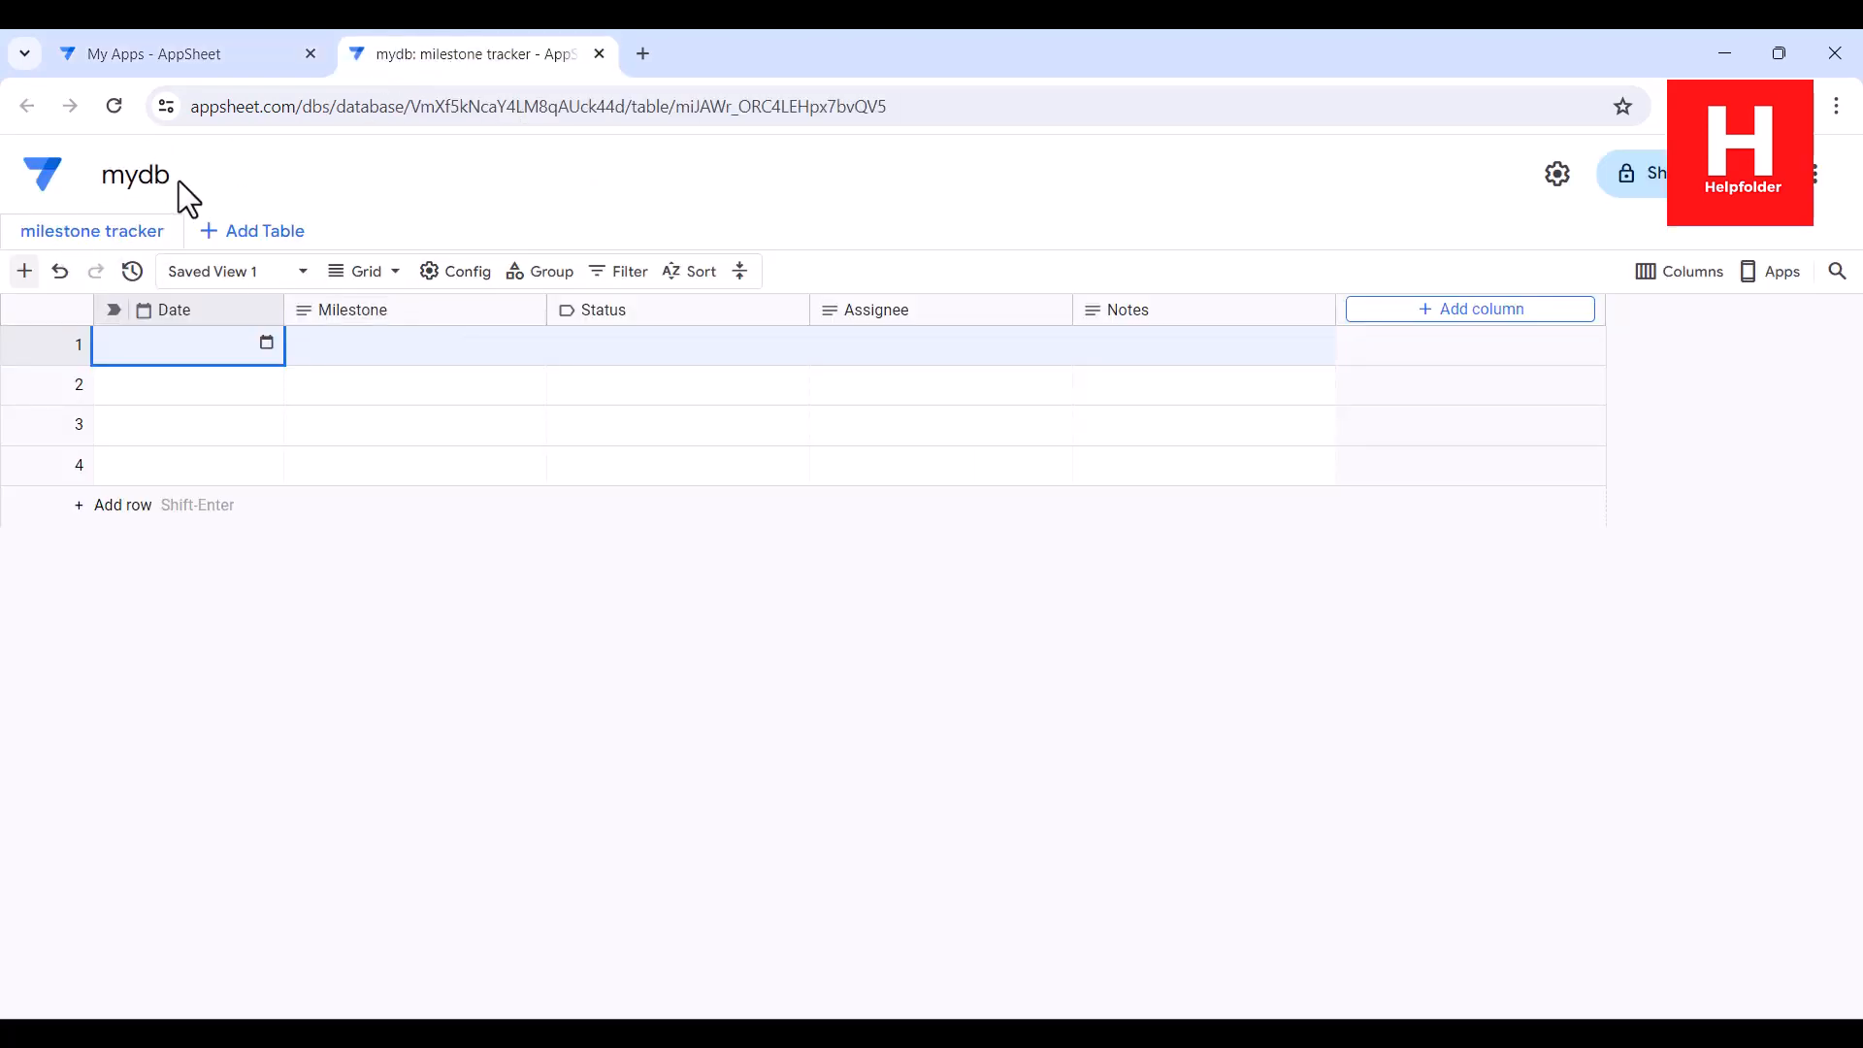
pyautogui.click(202, 43)
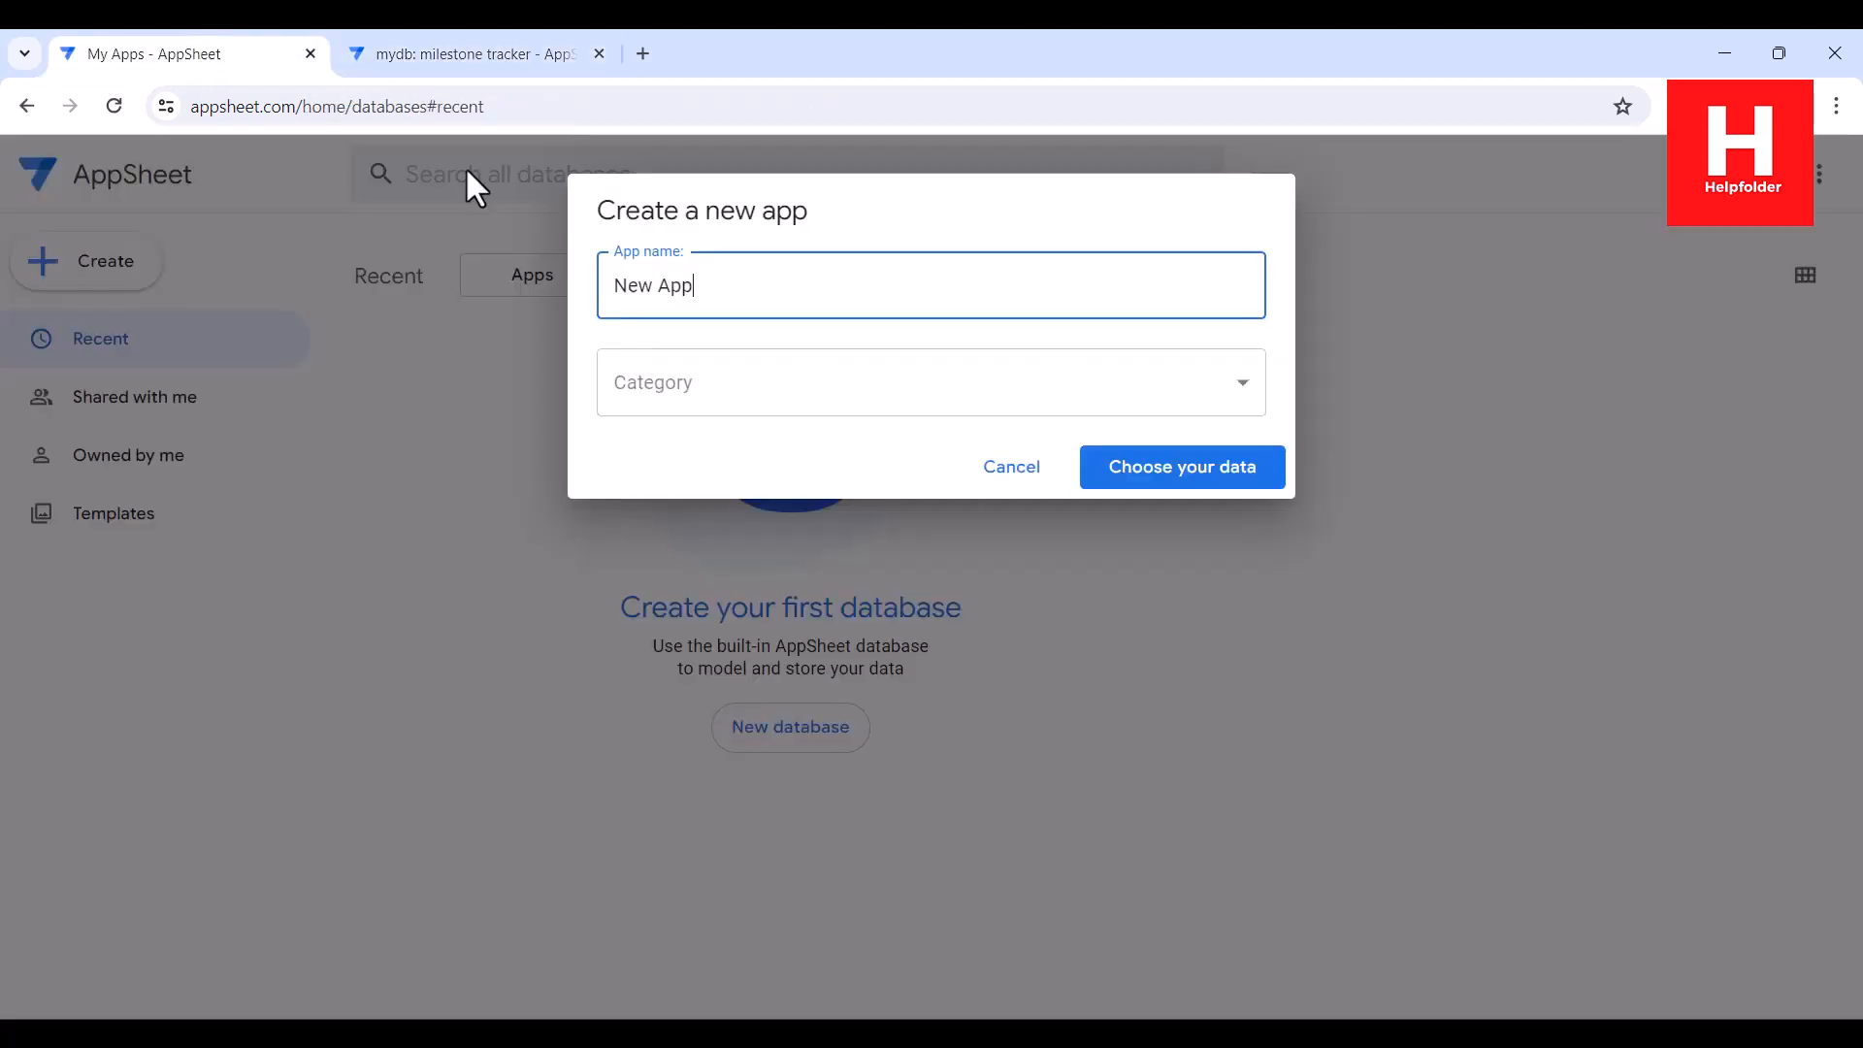
# - Name the new app MileStone Tracker and set its category to Other
pyautogui.moveTo(695, 285); pyautogui.dragTo(497, 275)
pyautogui.write('Mile')
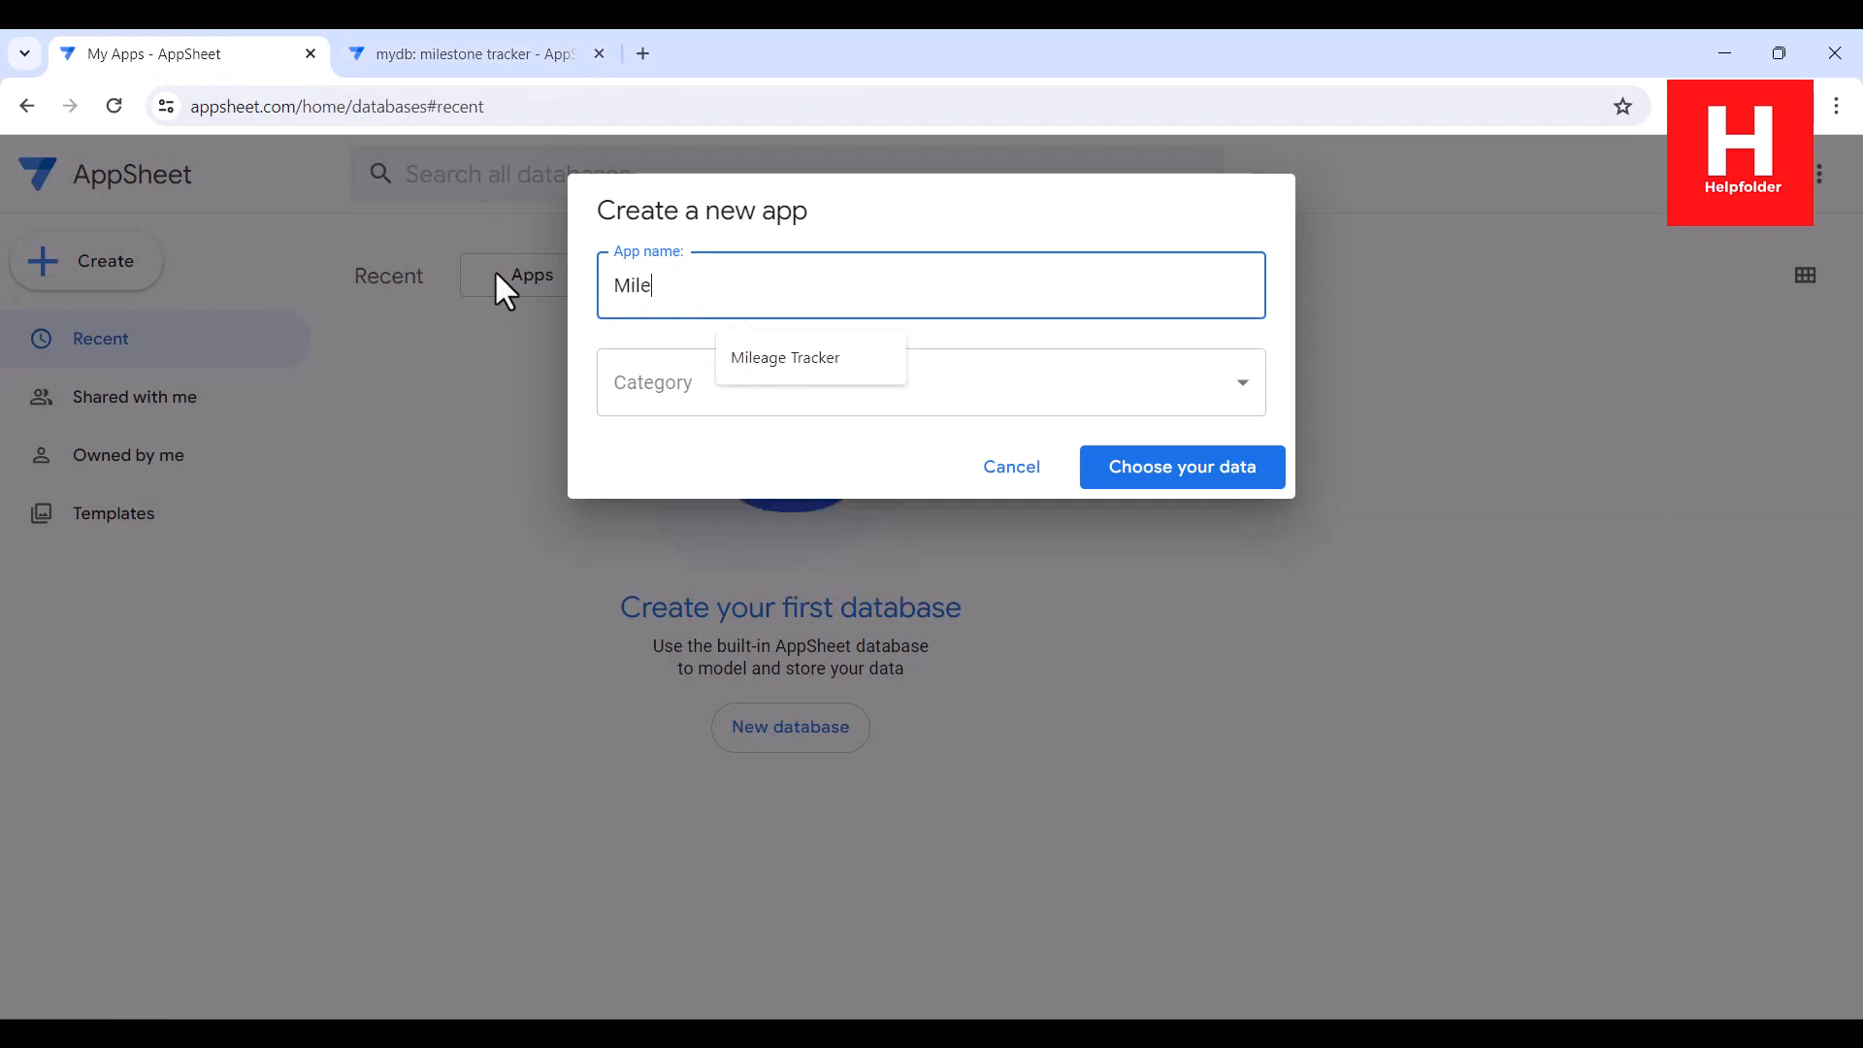
pyautogui.write('Stone t')
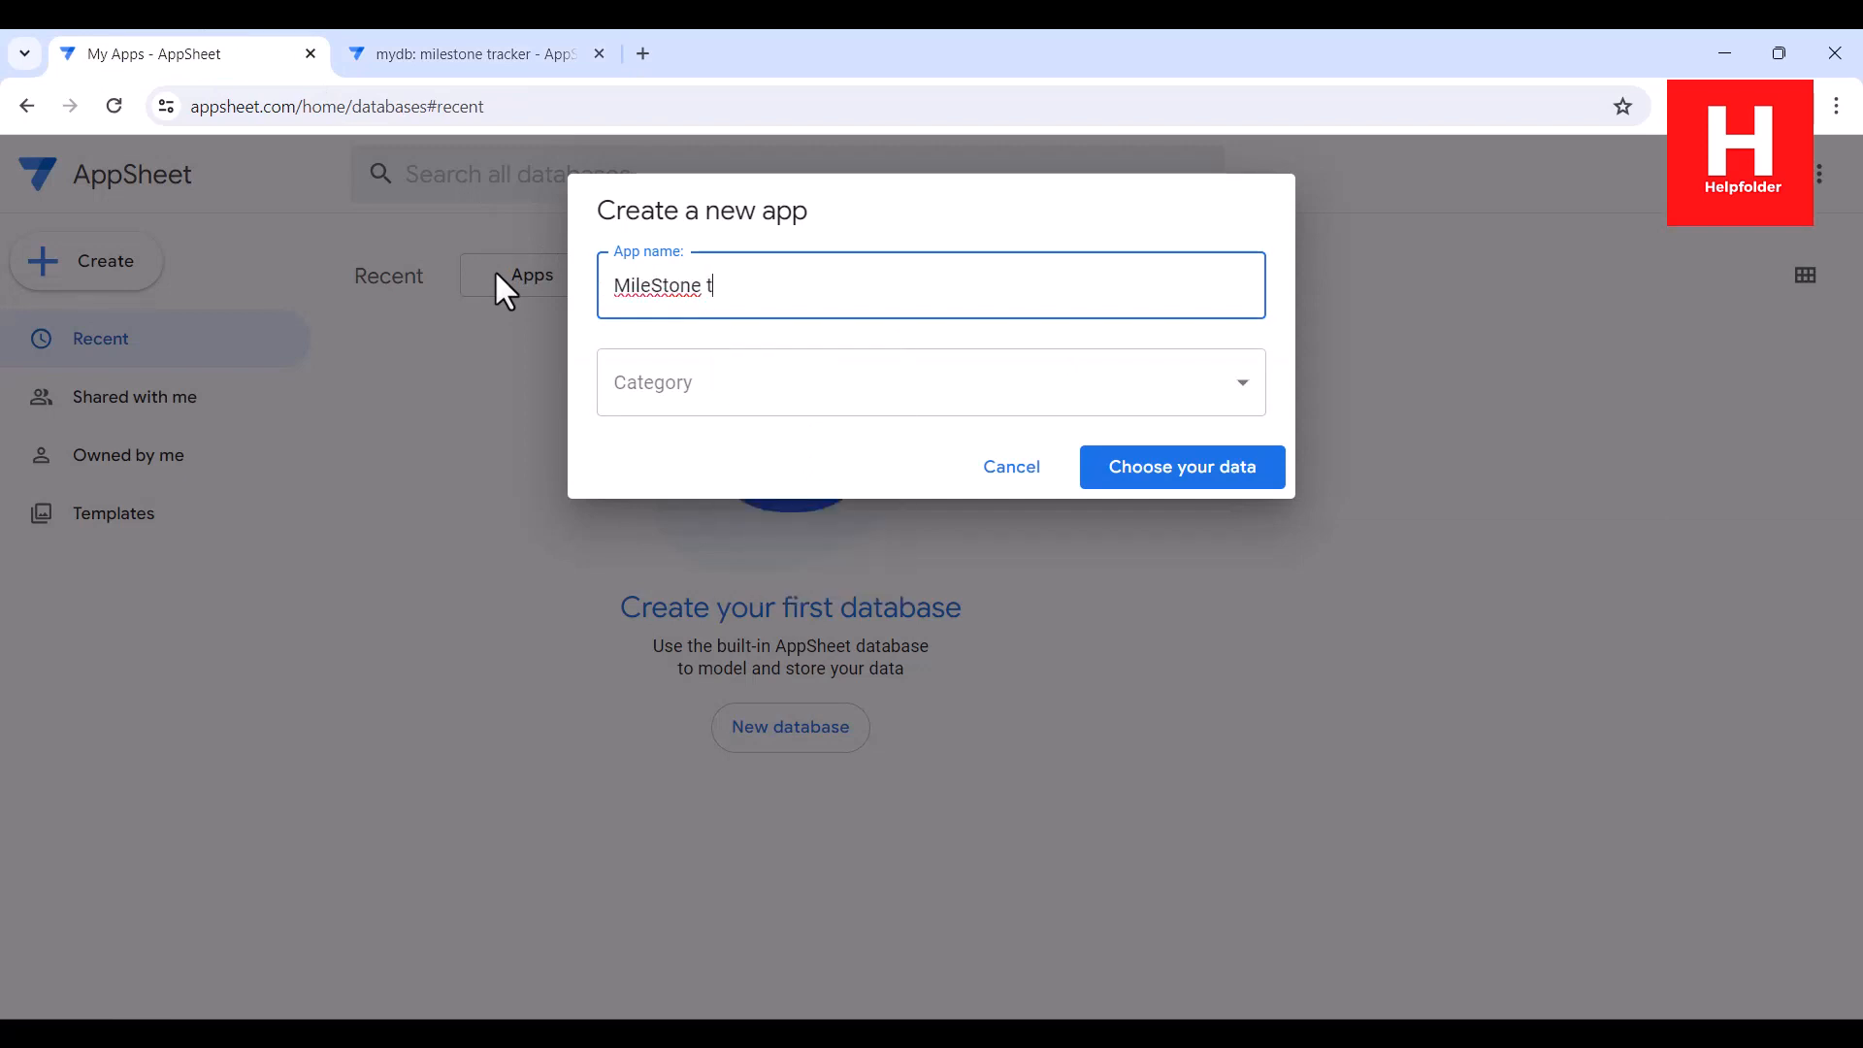
pyautogui.press('BackSpace')
pyautogui.write('Tracker')
pyautogui.click(630, 380)
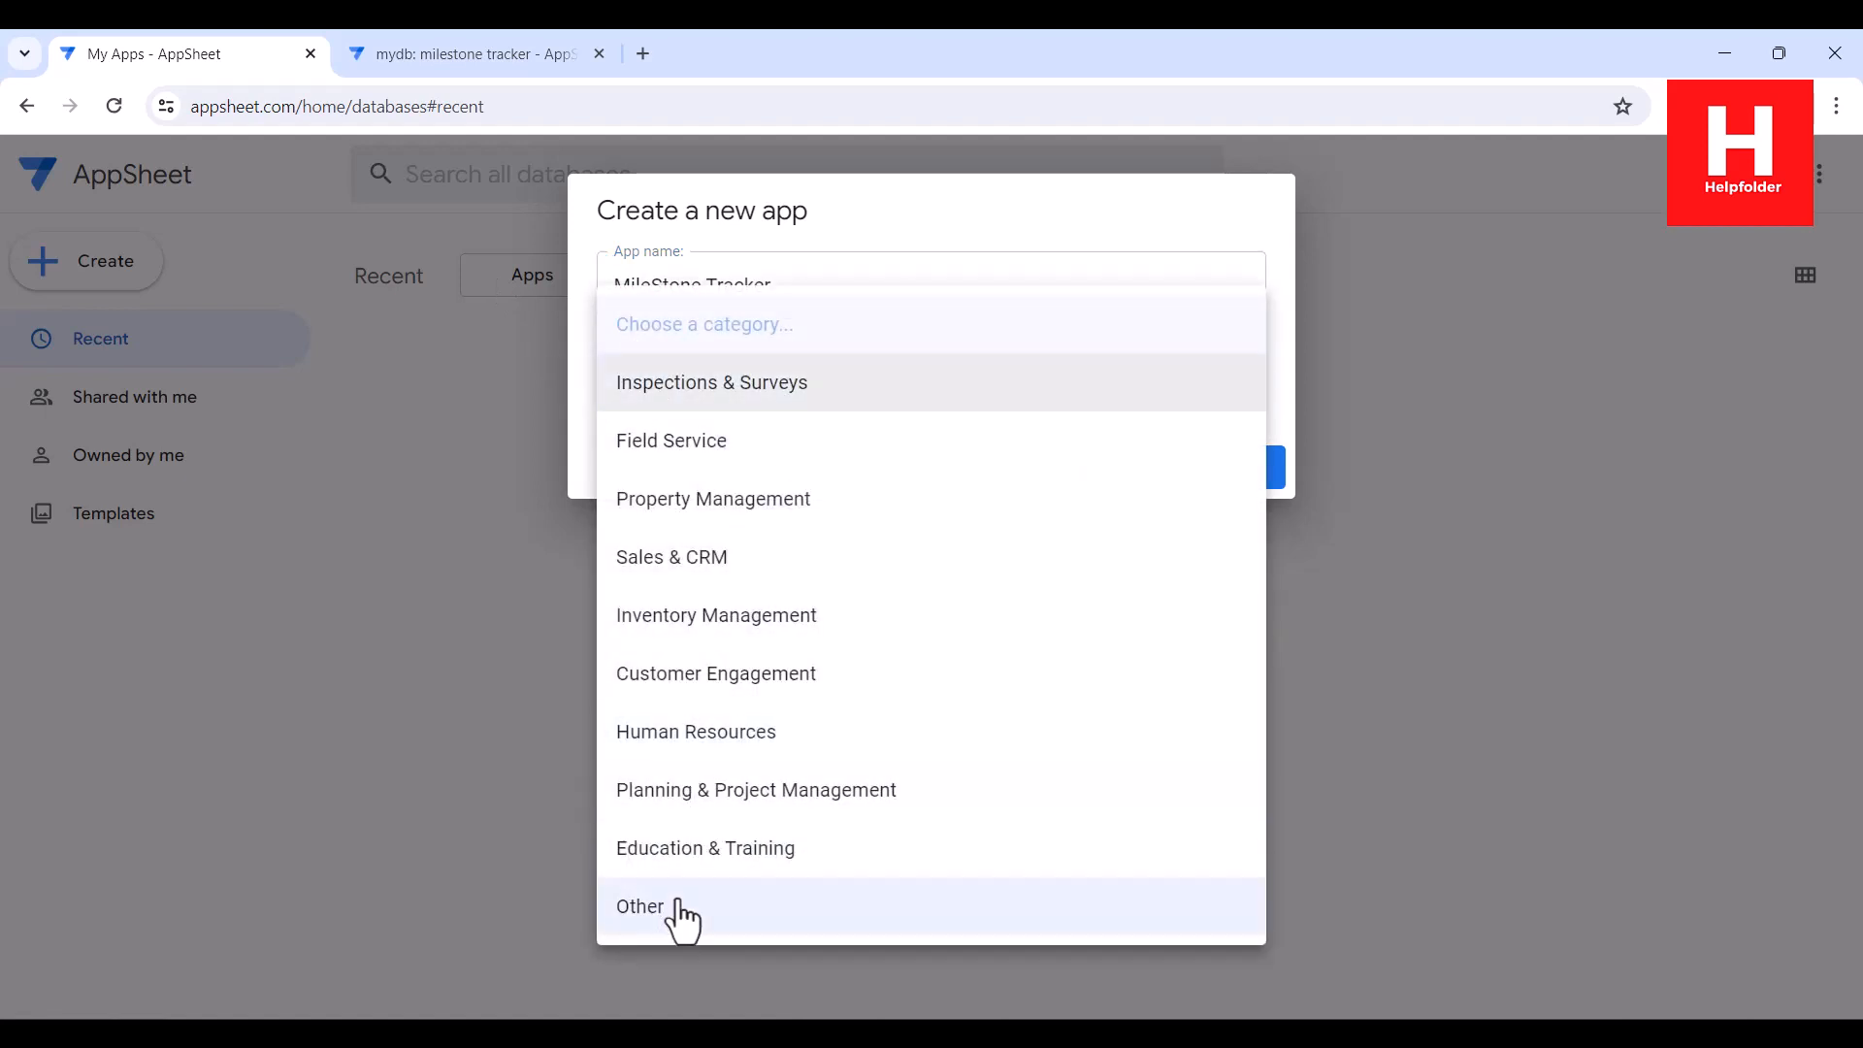
pyautogui.click(682, 912)
# - Choose the milestone tracker table from the mydb AppSheet database as the data source and create the app
pyautogui.click(1145, 477)
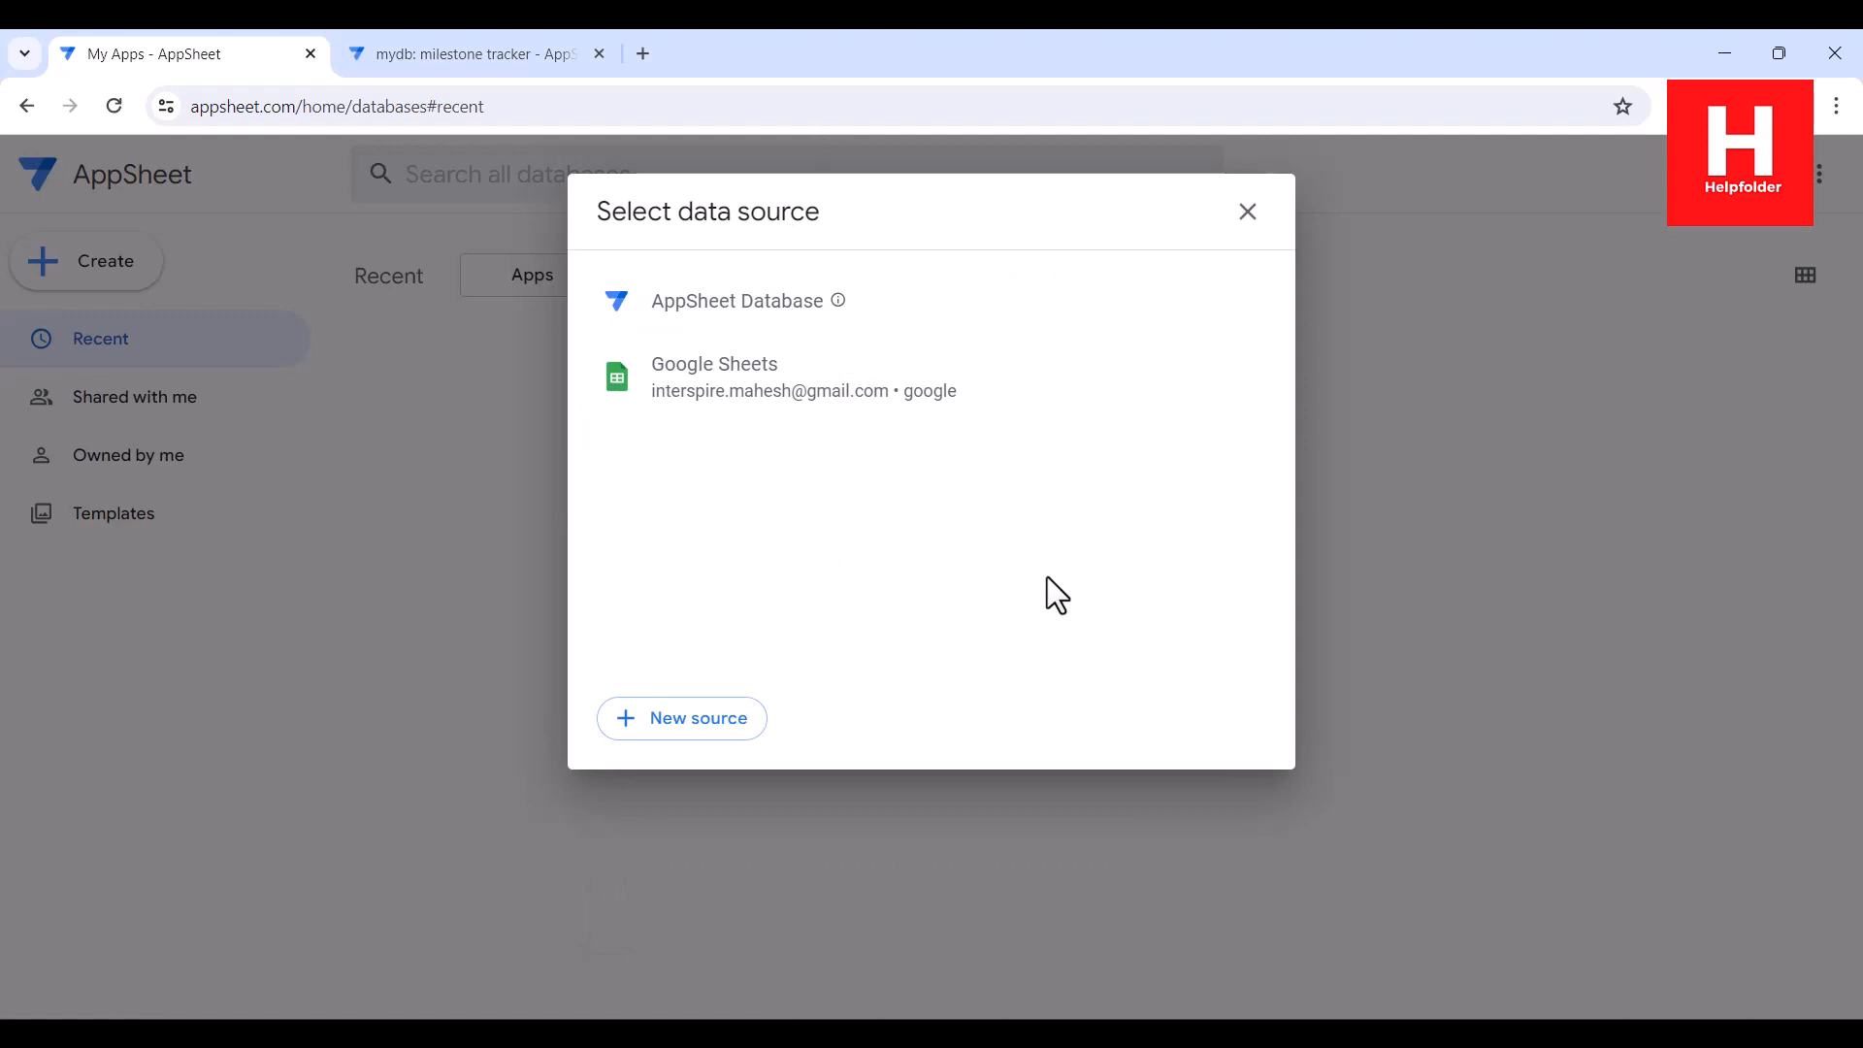
pyautogui.click(722, 304)
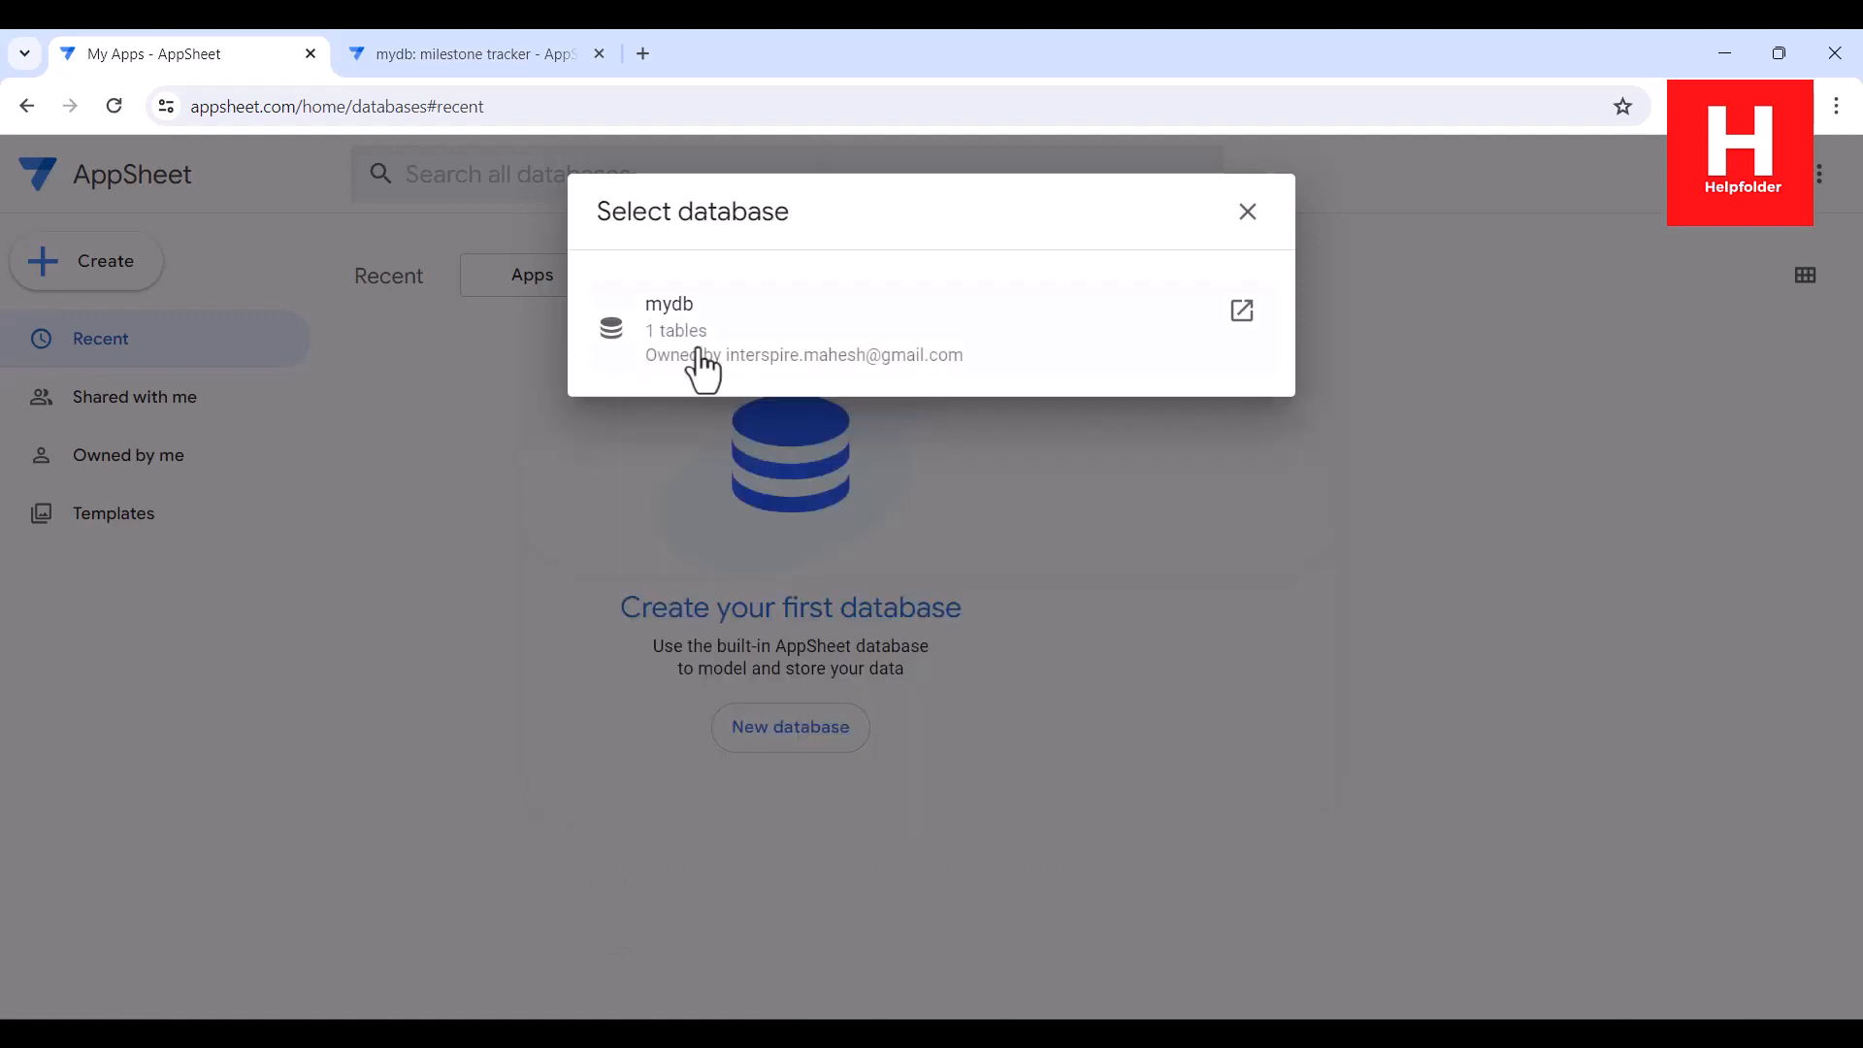
pyautogui.click(699, 366)
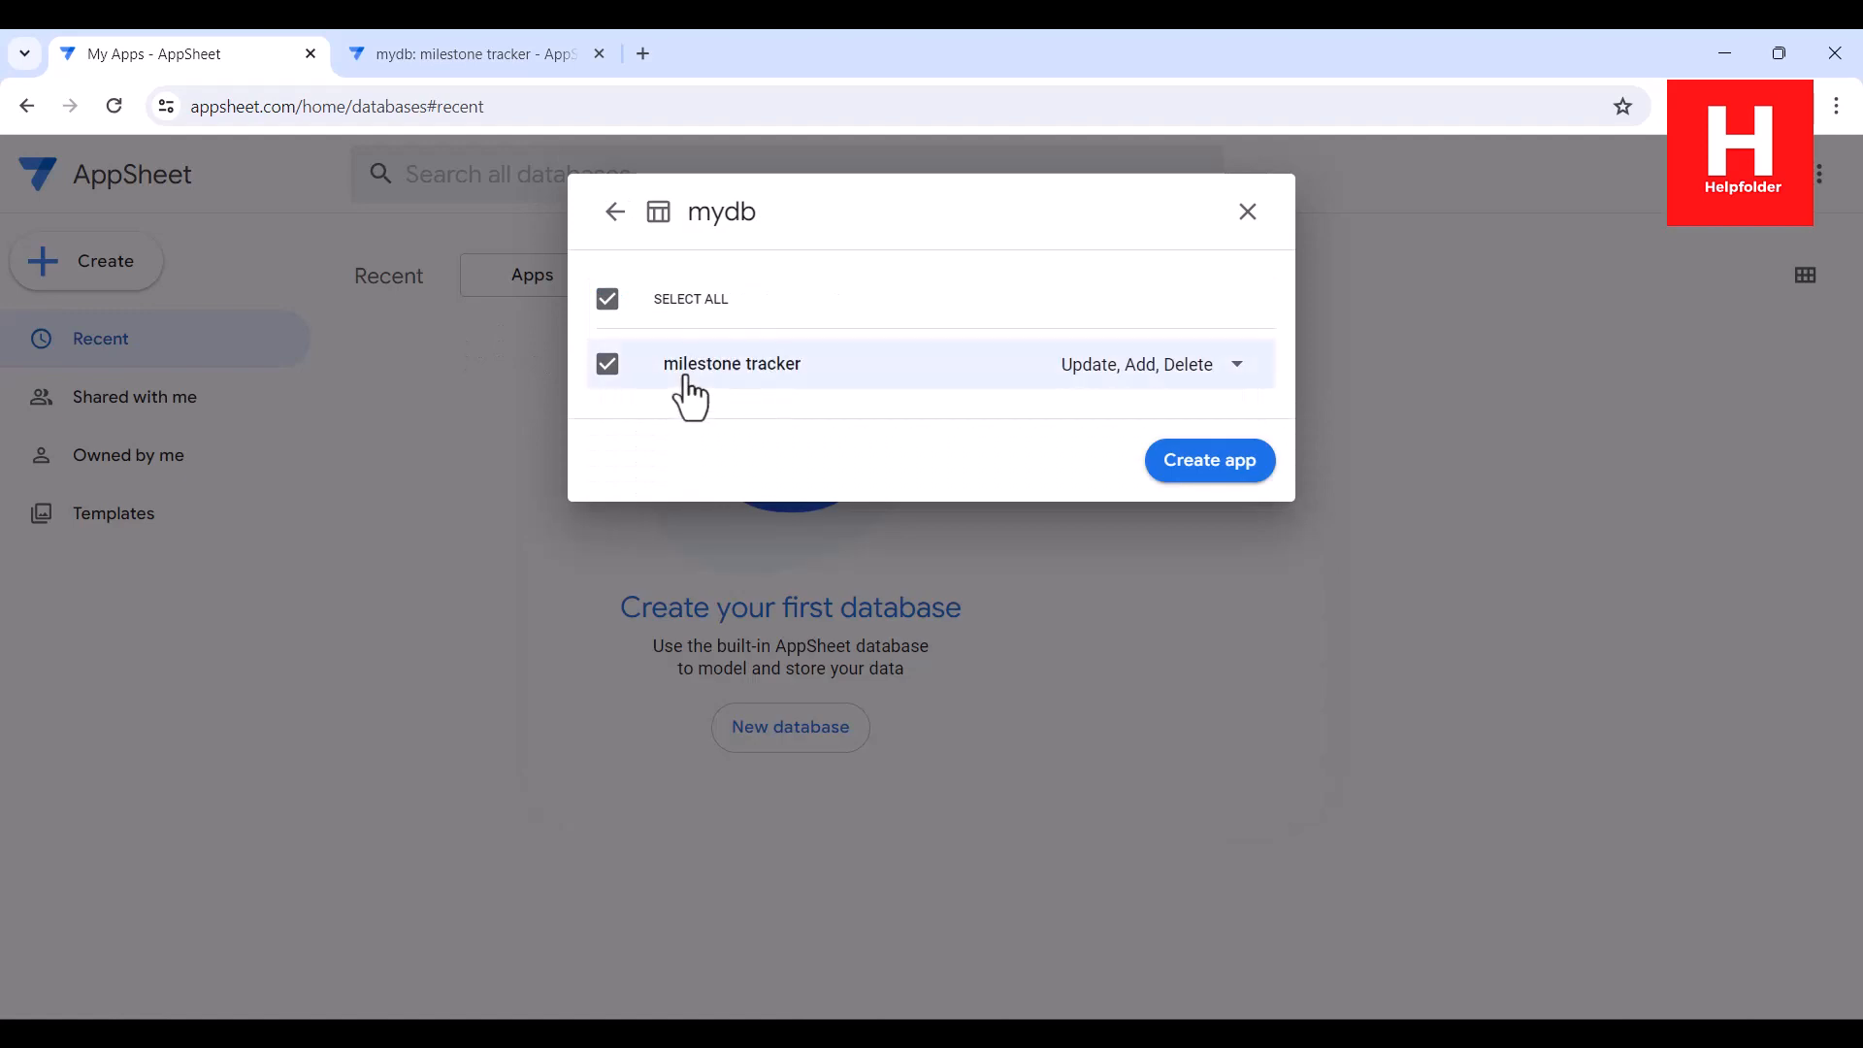
pyautogui.click(383, 41)
pyautogui.click(207, 41)
pyautogui.click(1186, 467)
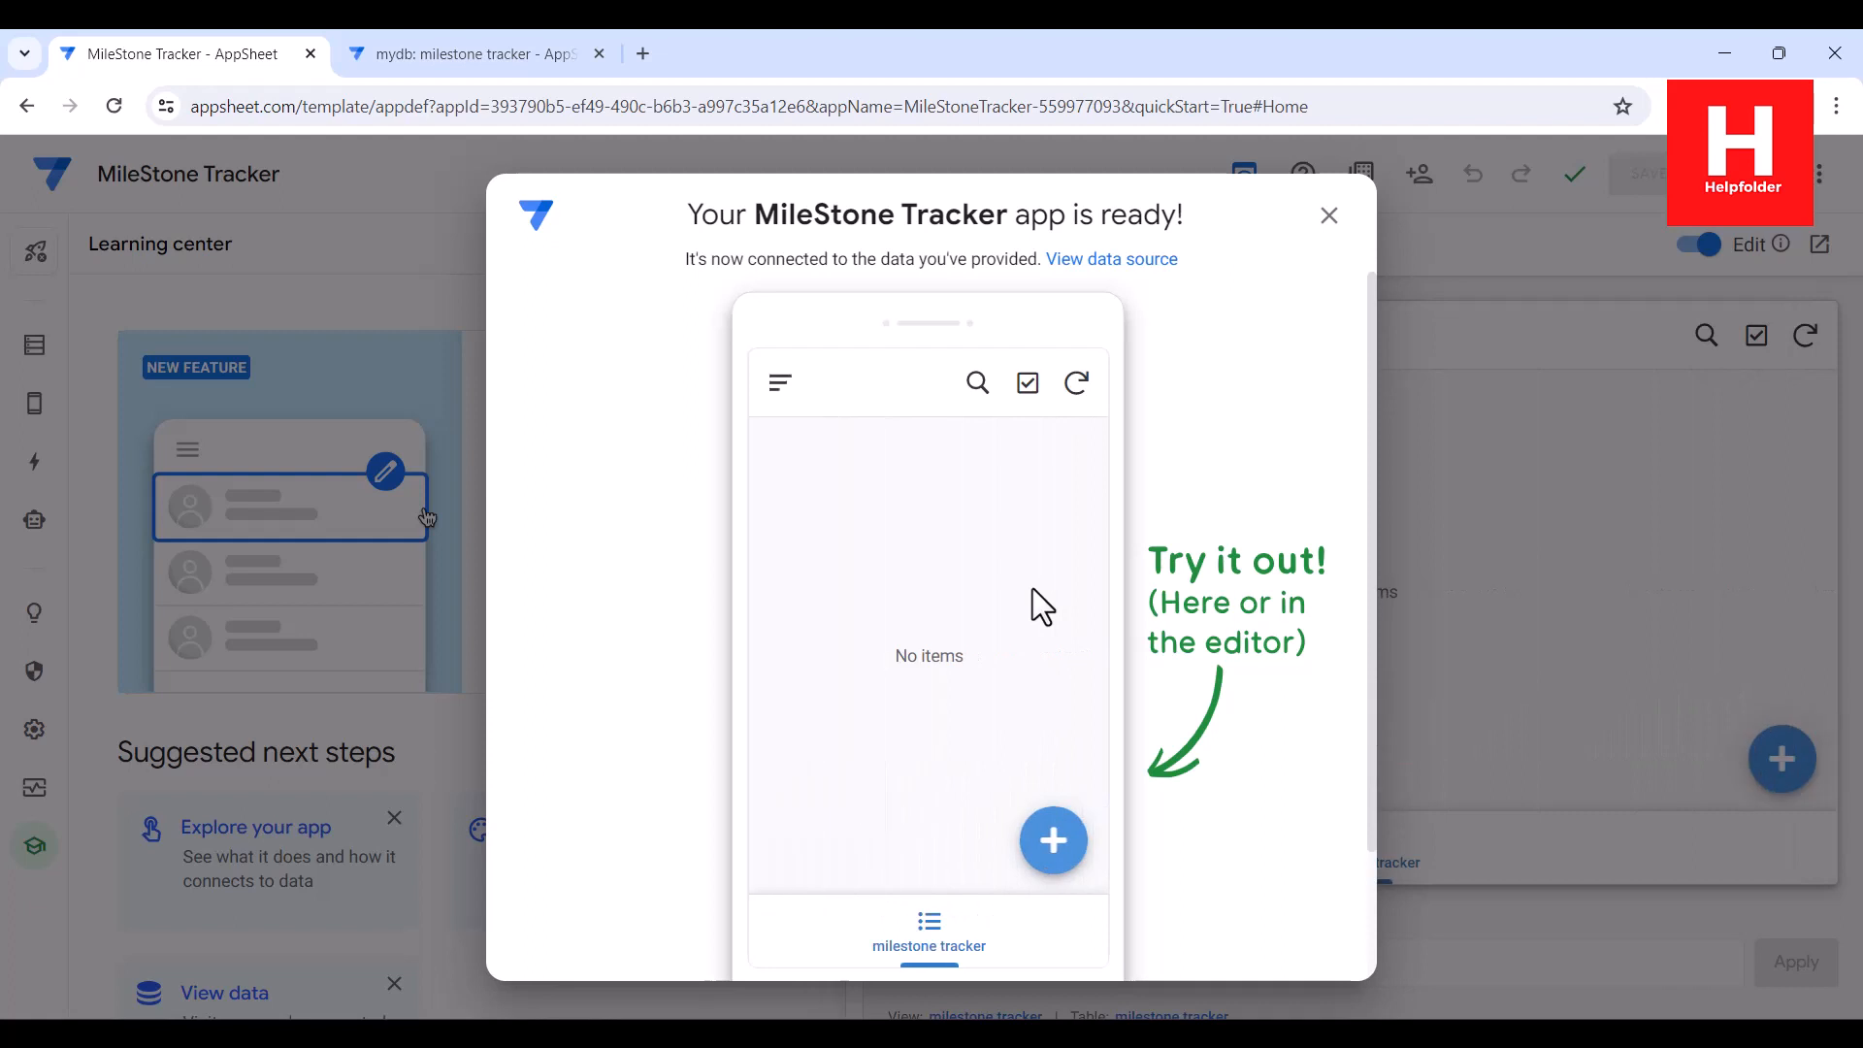
# - Dismiss the app-ready message, rename the milestone tracker view as Milestone Tracker and set its view type to table
pyautogui.click(1329, 215)
pyautogui.moveTo(36, 400)
pyautogui.click(146, 402)
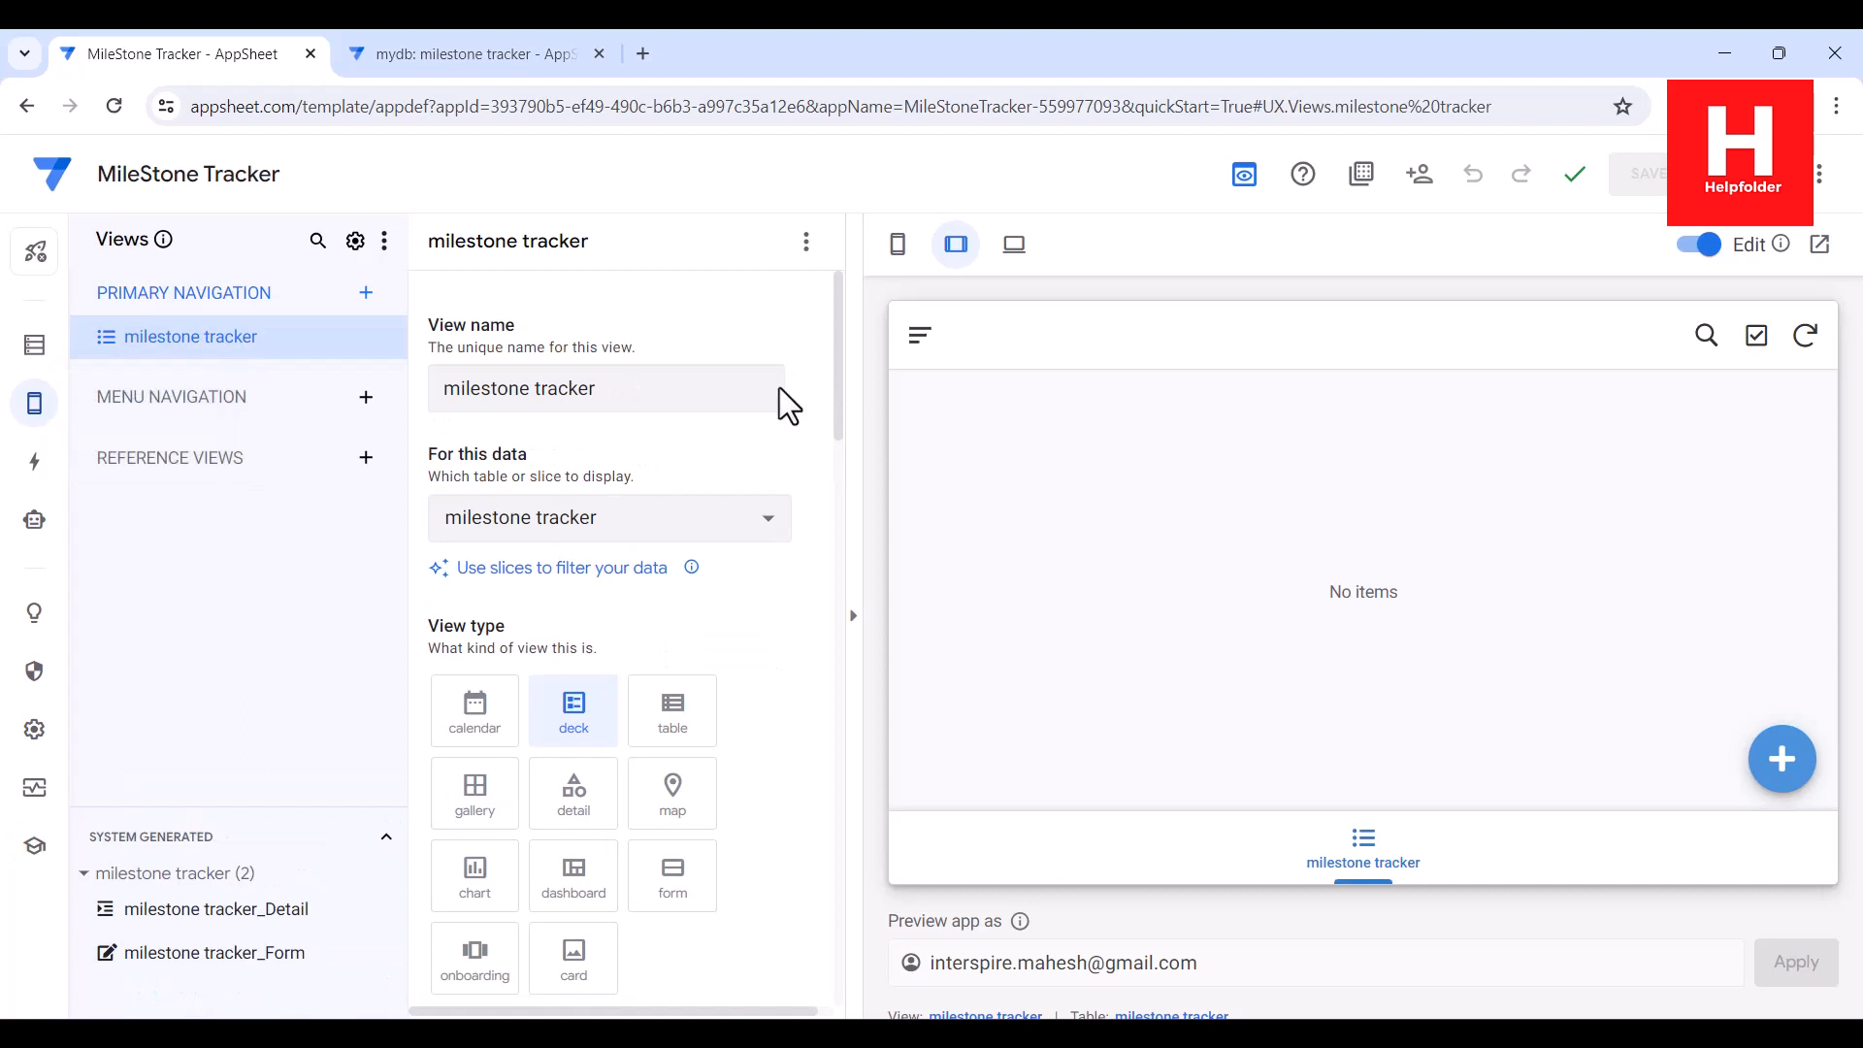
pyautogui.moveTo(778, 387); pyautogui.dragTo(466, 386)
pyautogui.write('Miles')
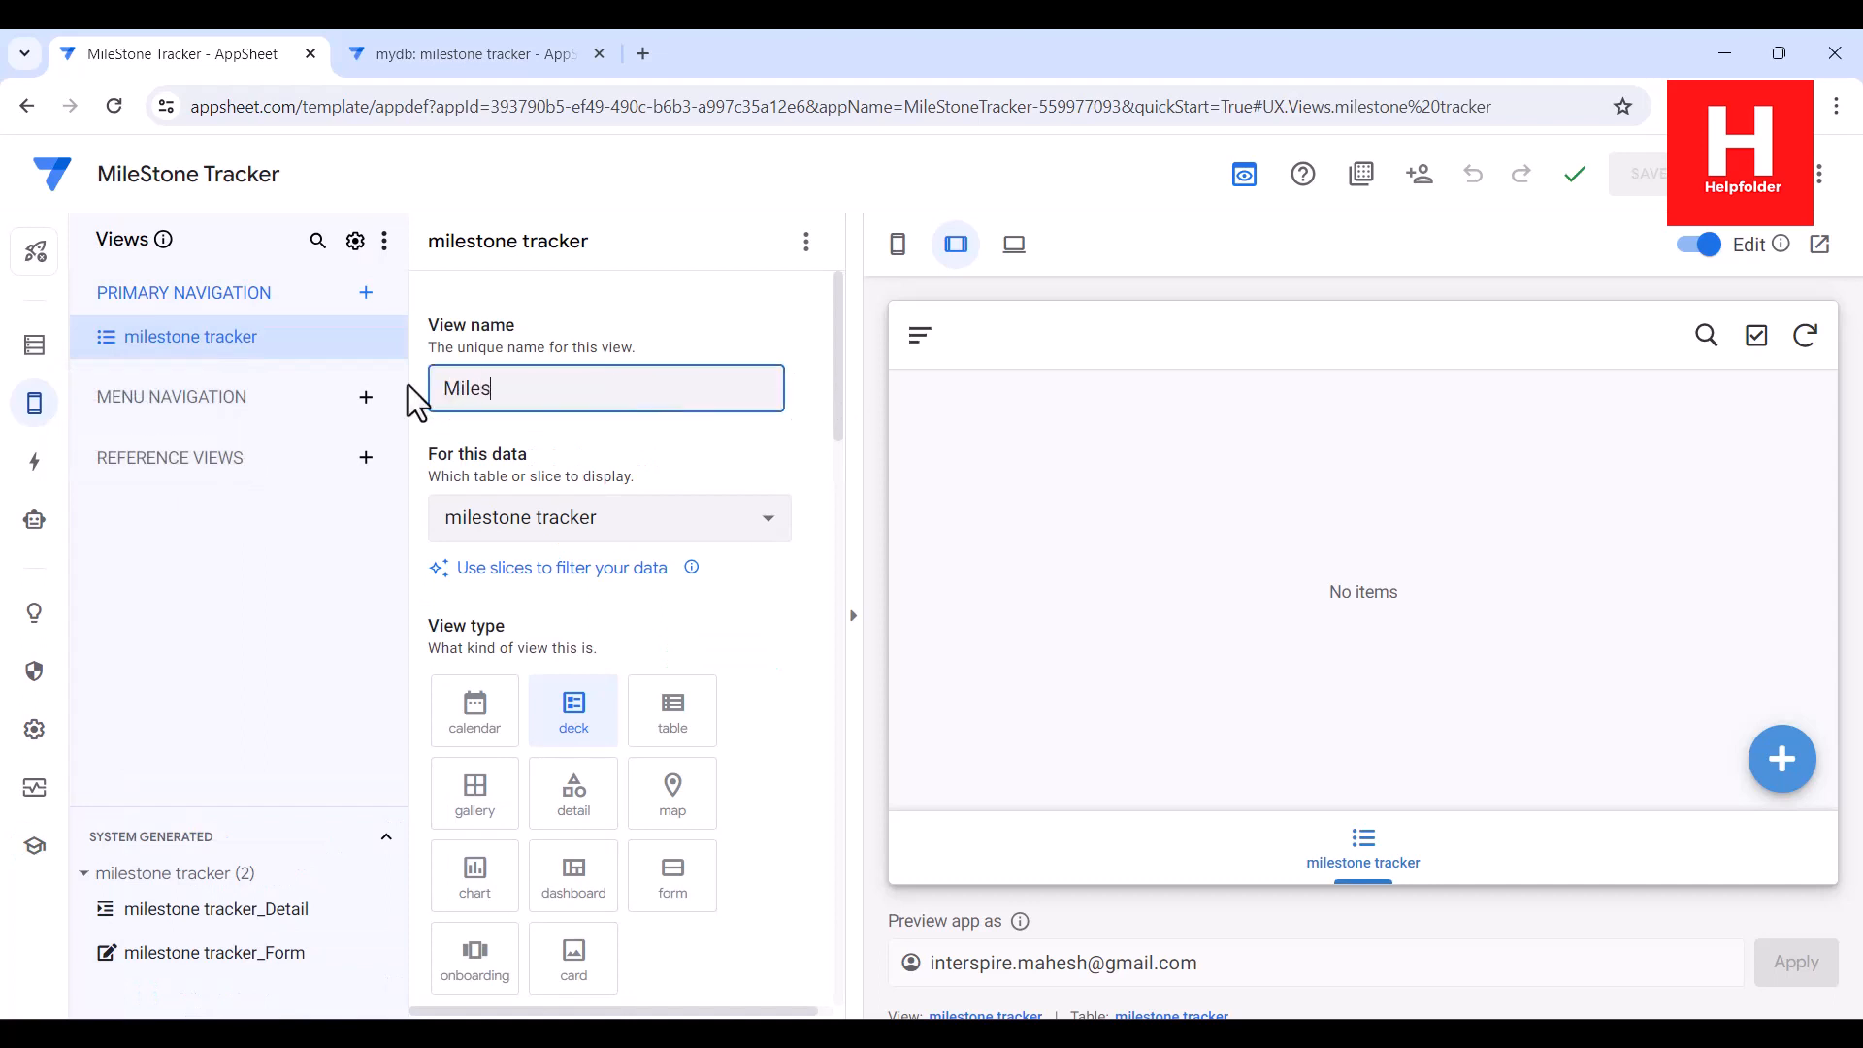
pyautogui.write('tone Tracker')
pyautogui.click(677, 735)
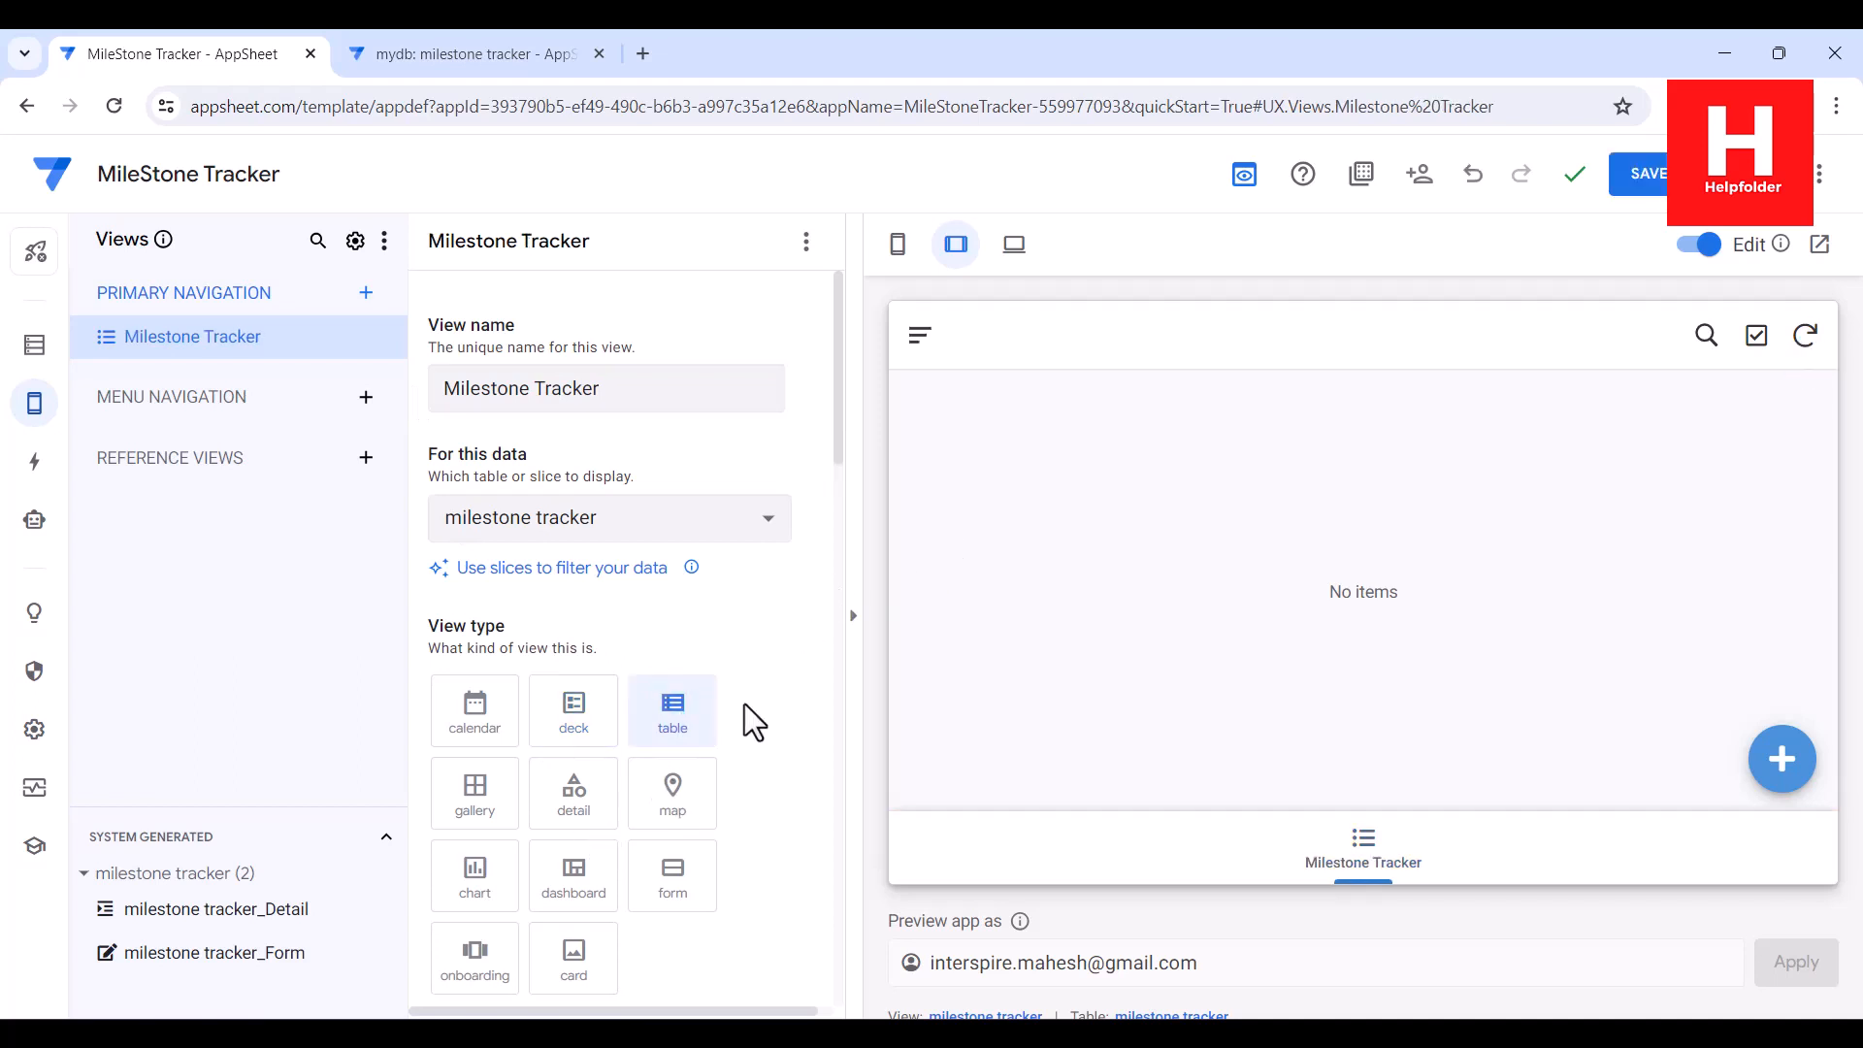
# - Remove the Status grouping from the Milestone Tracker view and save the app
pyautogui.scroll(-5, 777, 719)
pyautogui.click(700, 810)
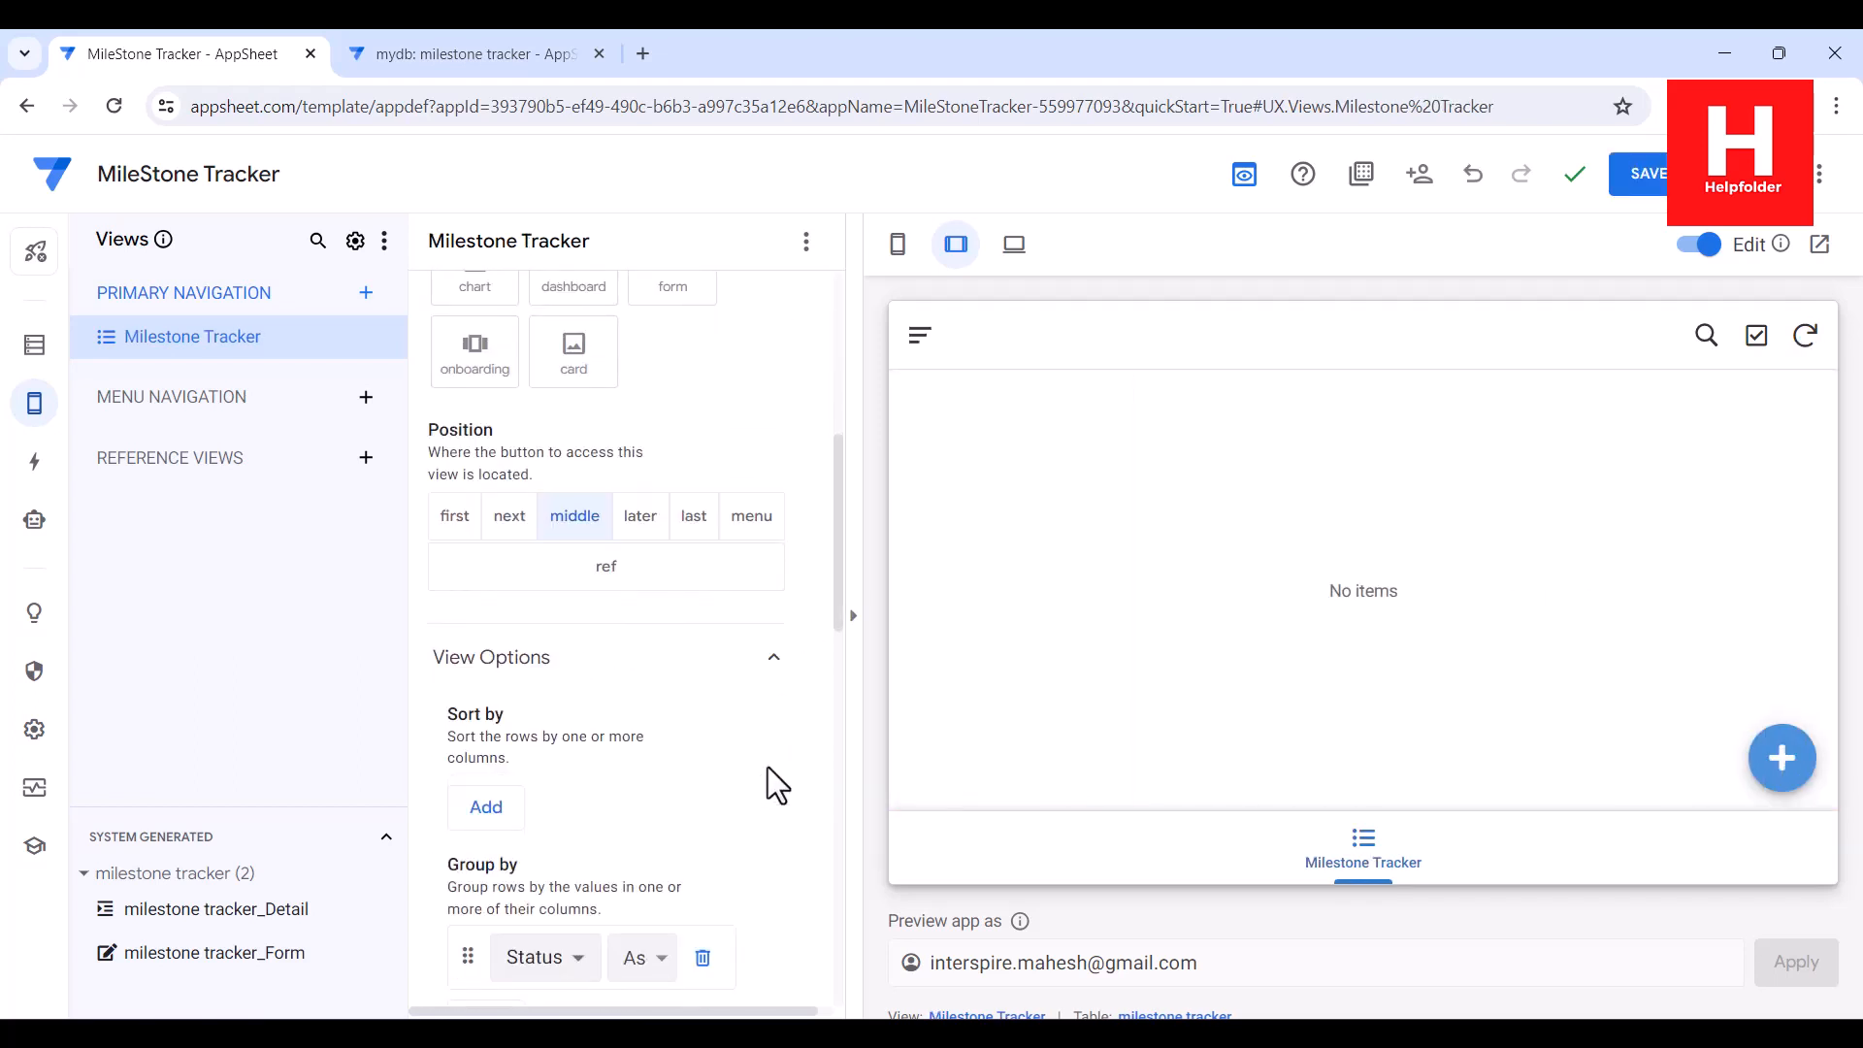
pyautogui.scroll(-4, 766, 765)
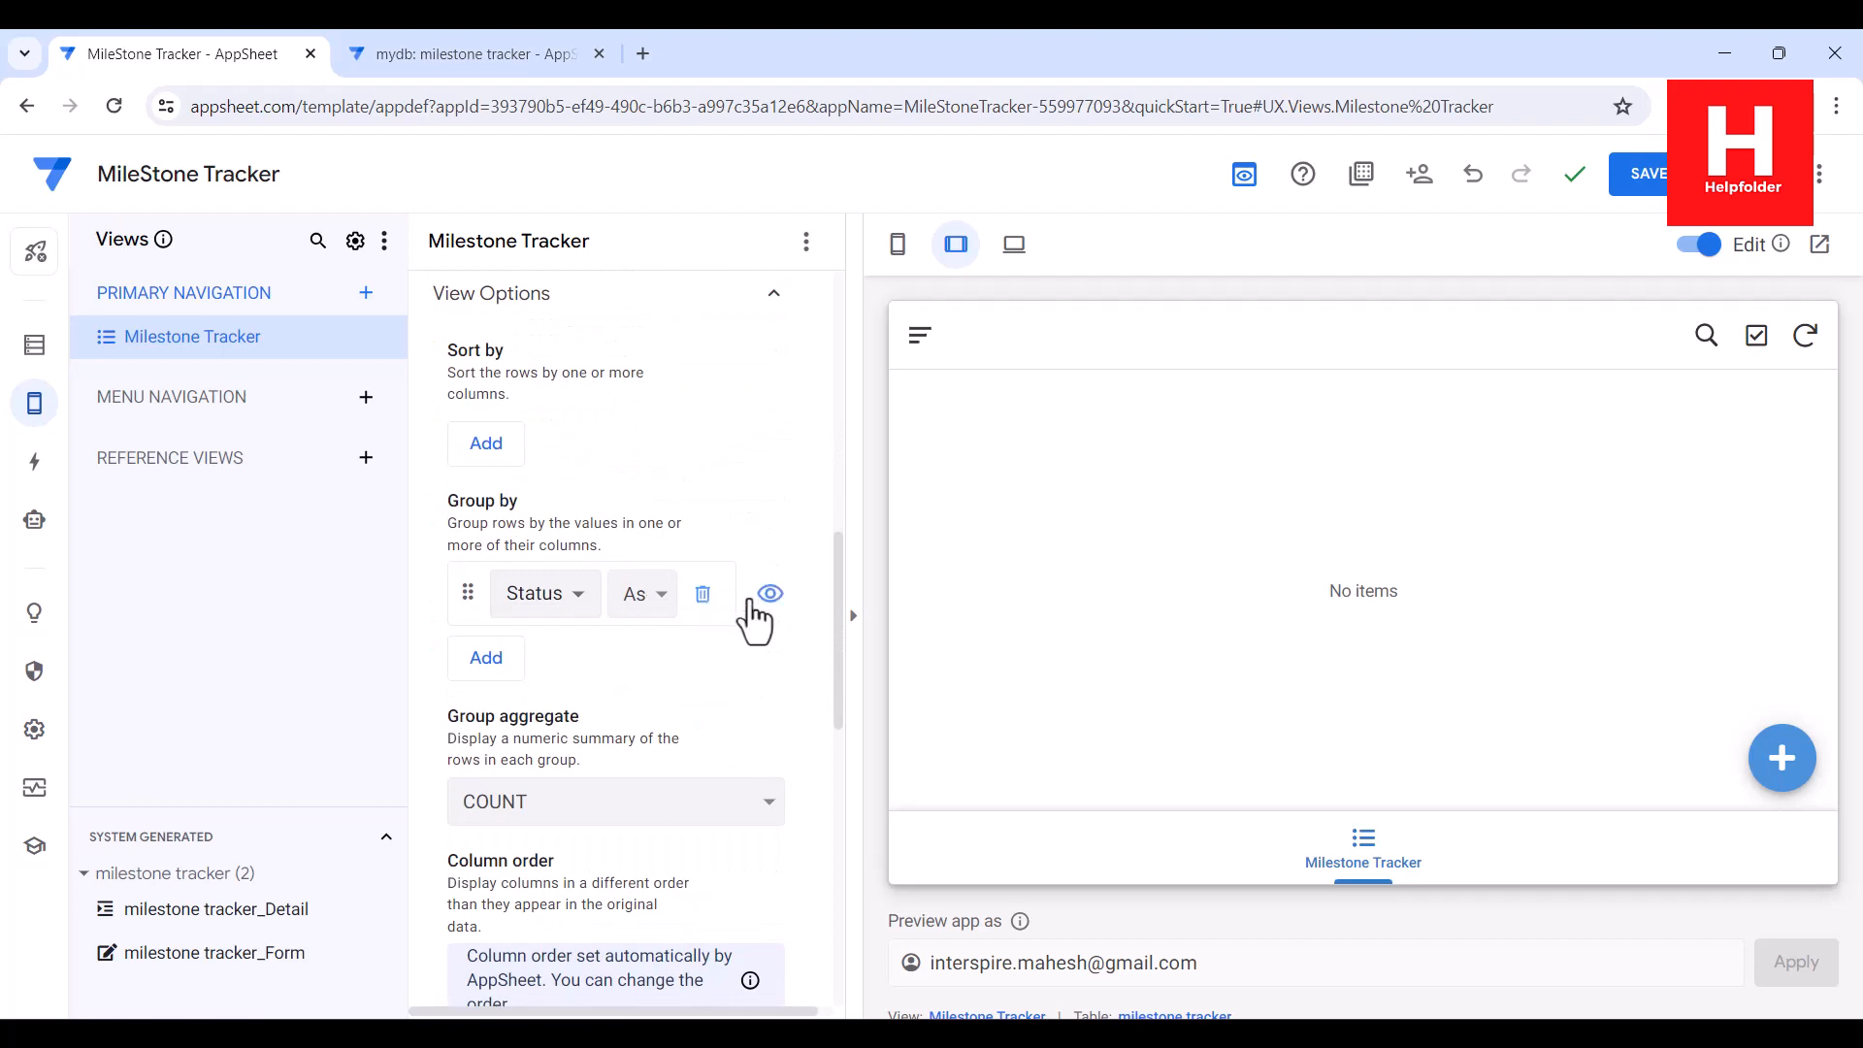
pyautogui.click(702, 593)
pyautogui.click(1646, 174)
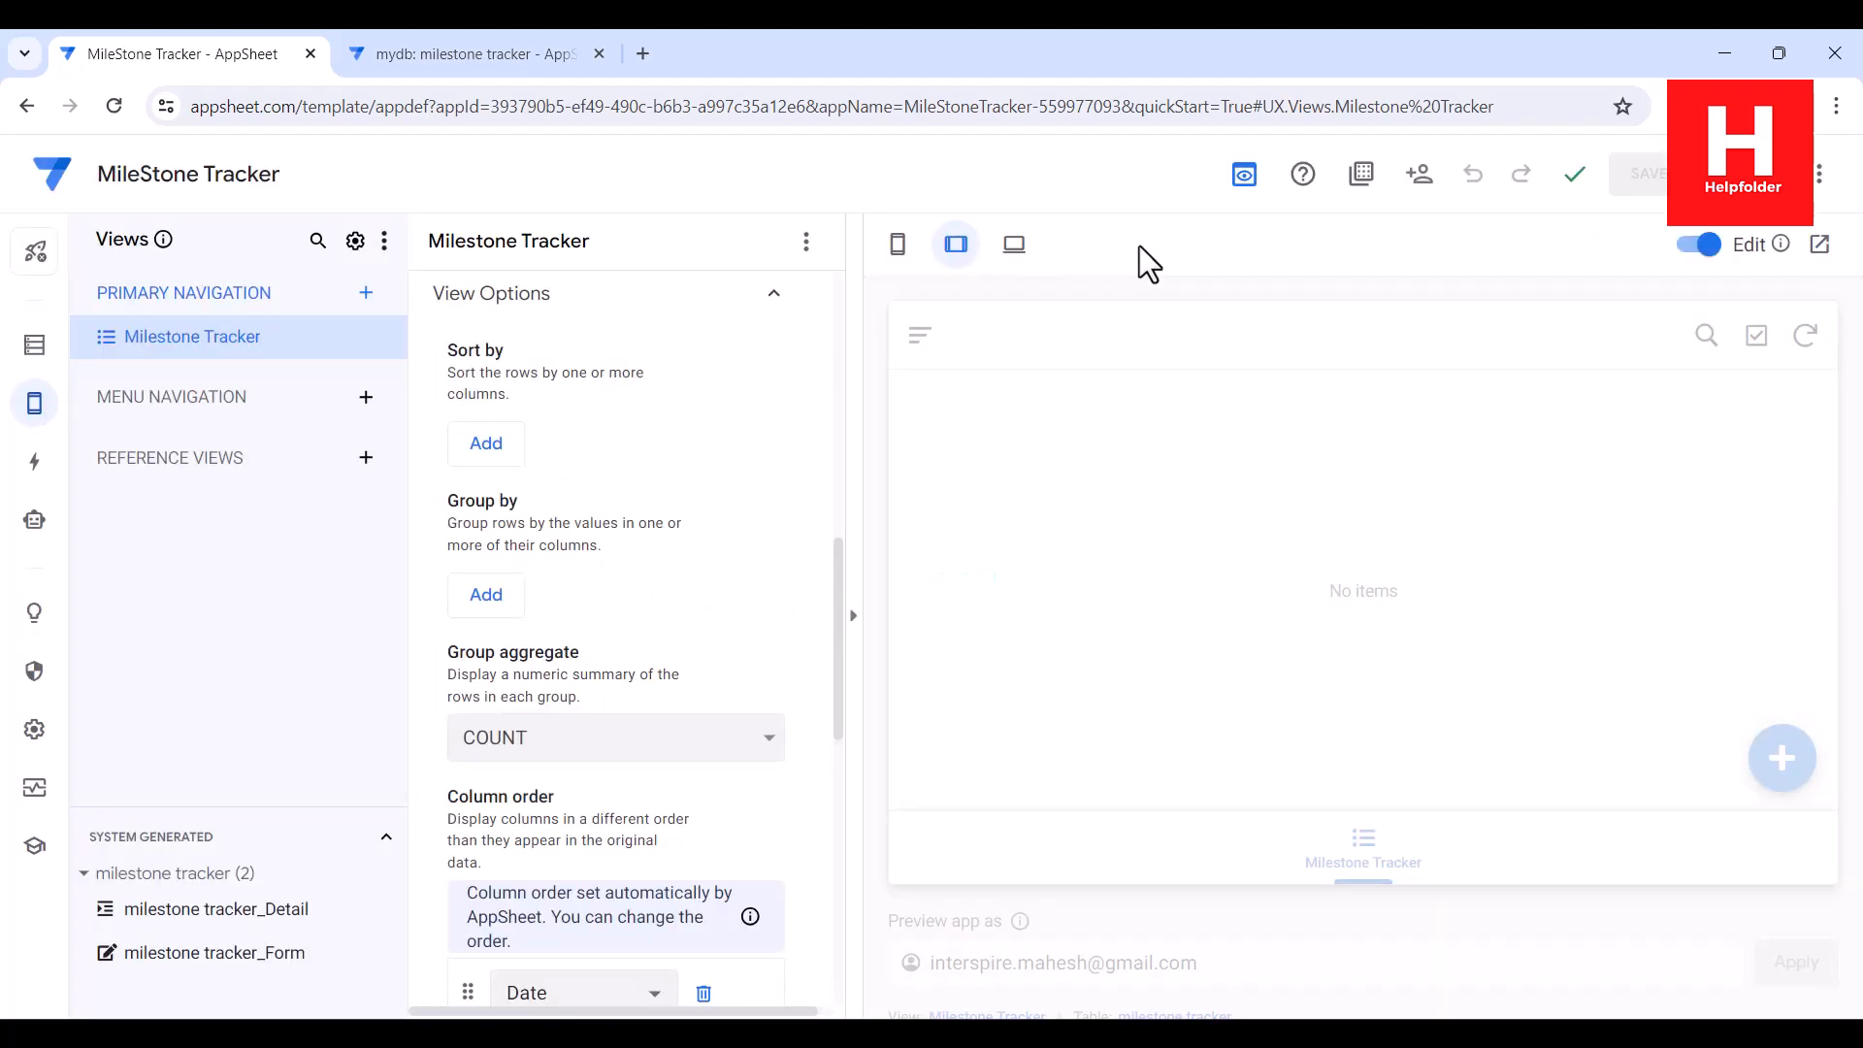
# - Open the app's desktop preview in the browser and start a record dated 27-12-2023 with the milestone Release of Product
pyautogui.click(1021, 258)
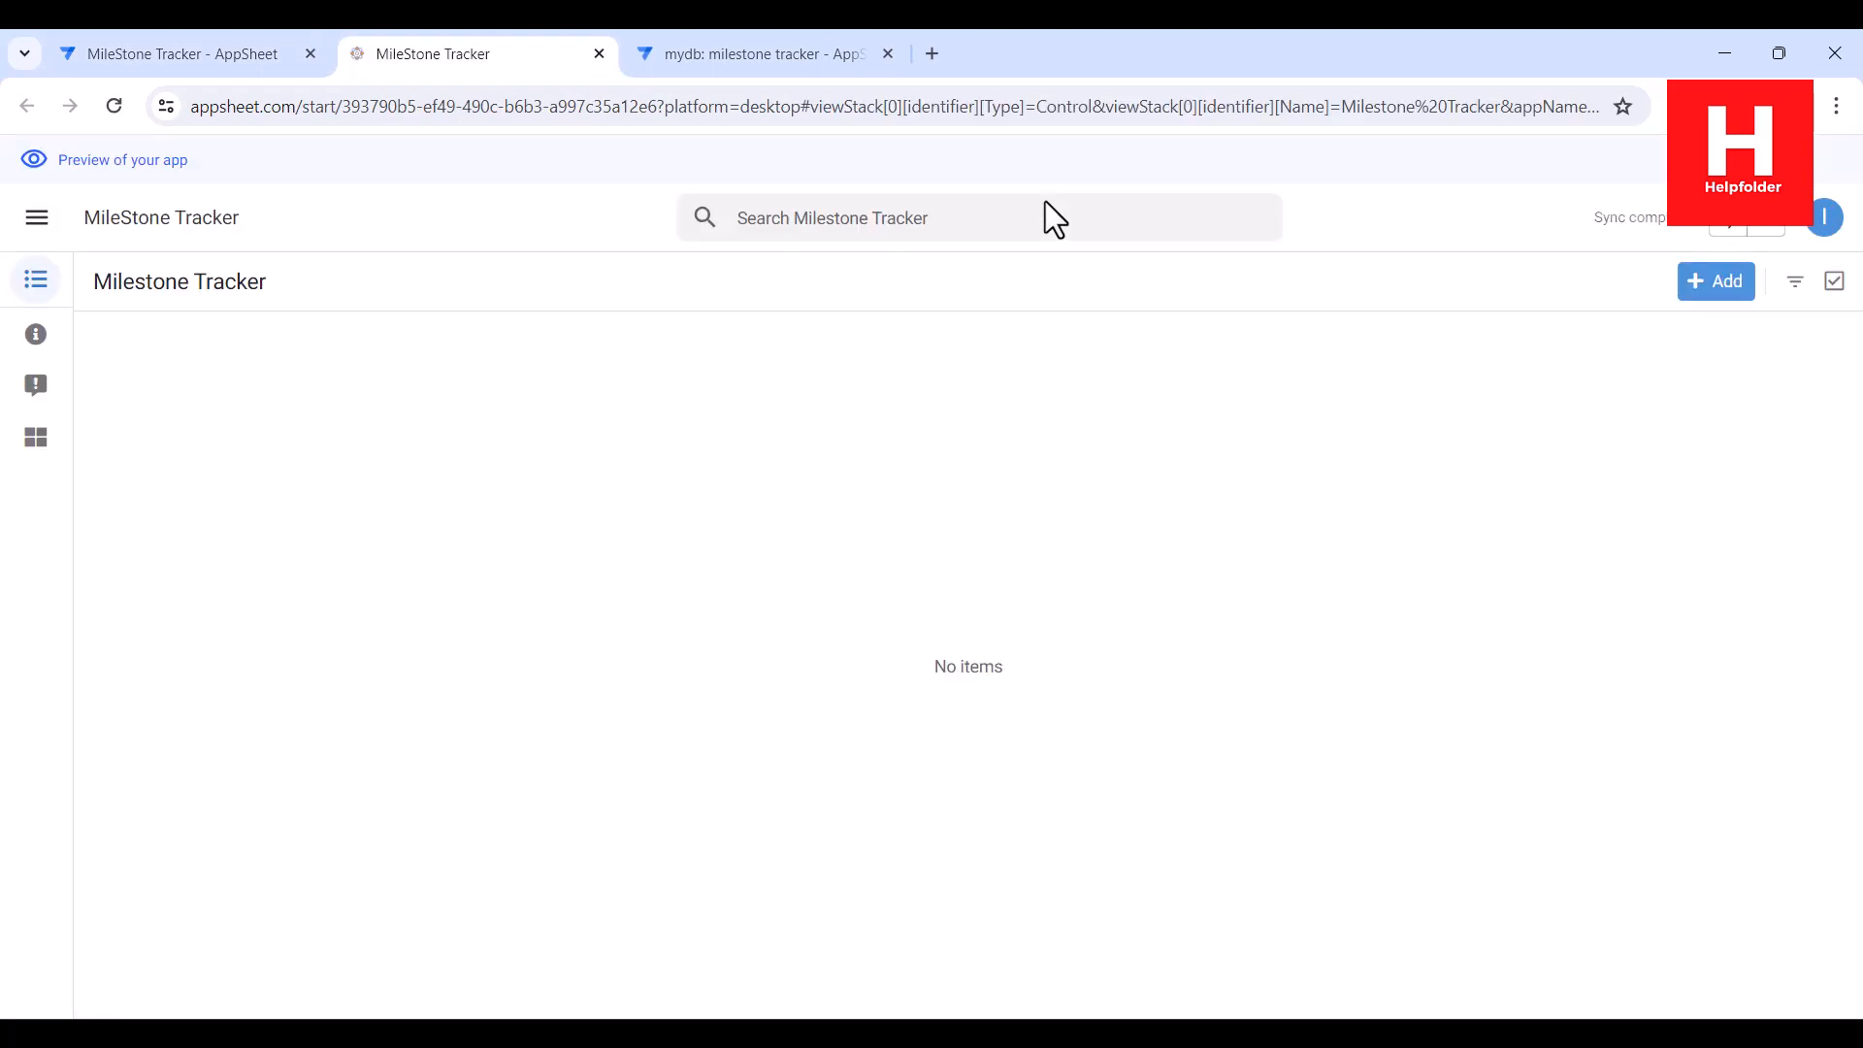
pyautogui.click(1704, 291)
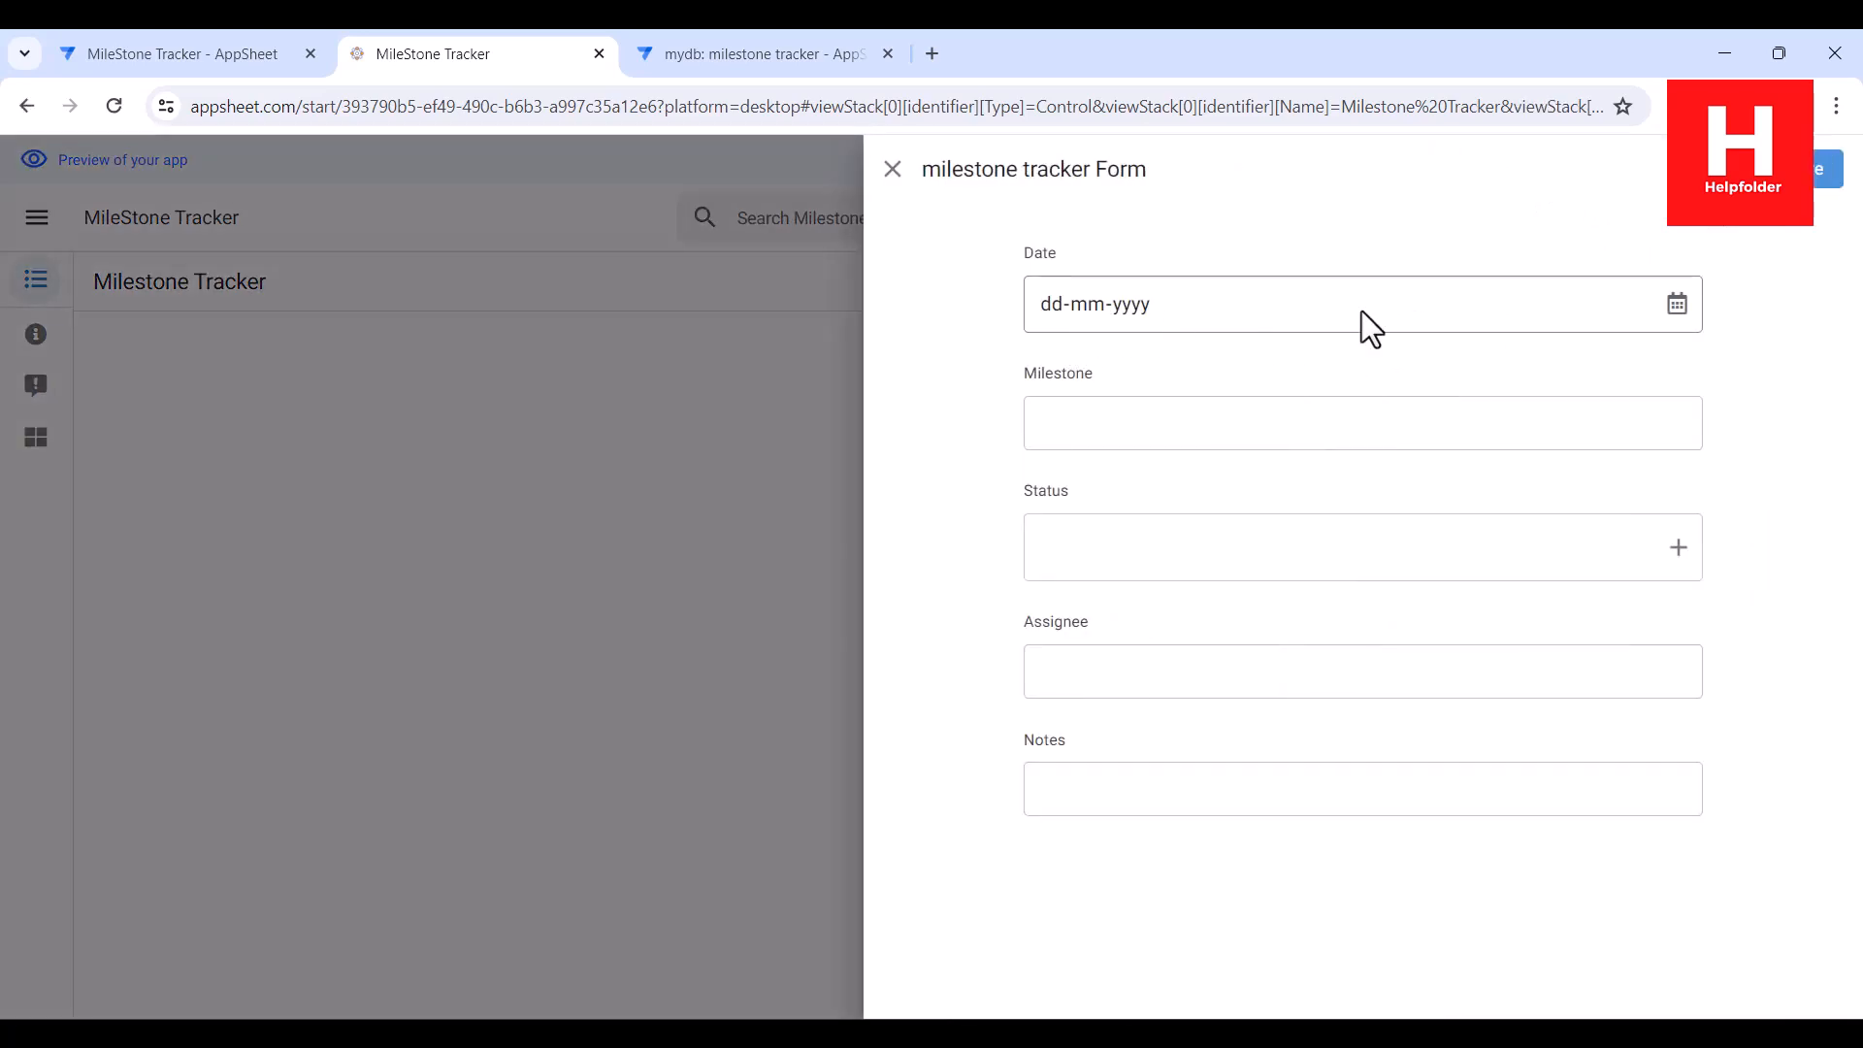
pyautogui.click(1677, 304)
pyautogui.click(1154, 577)
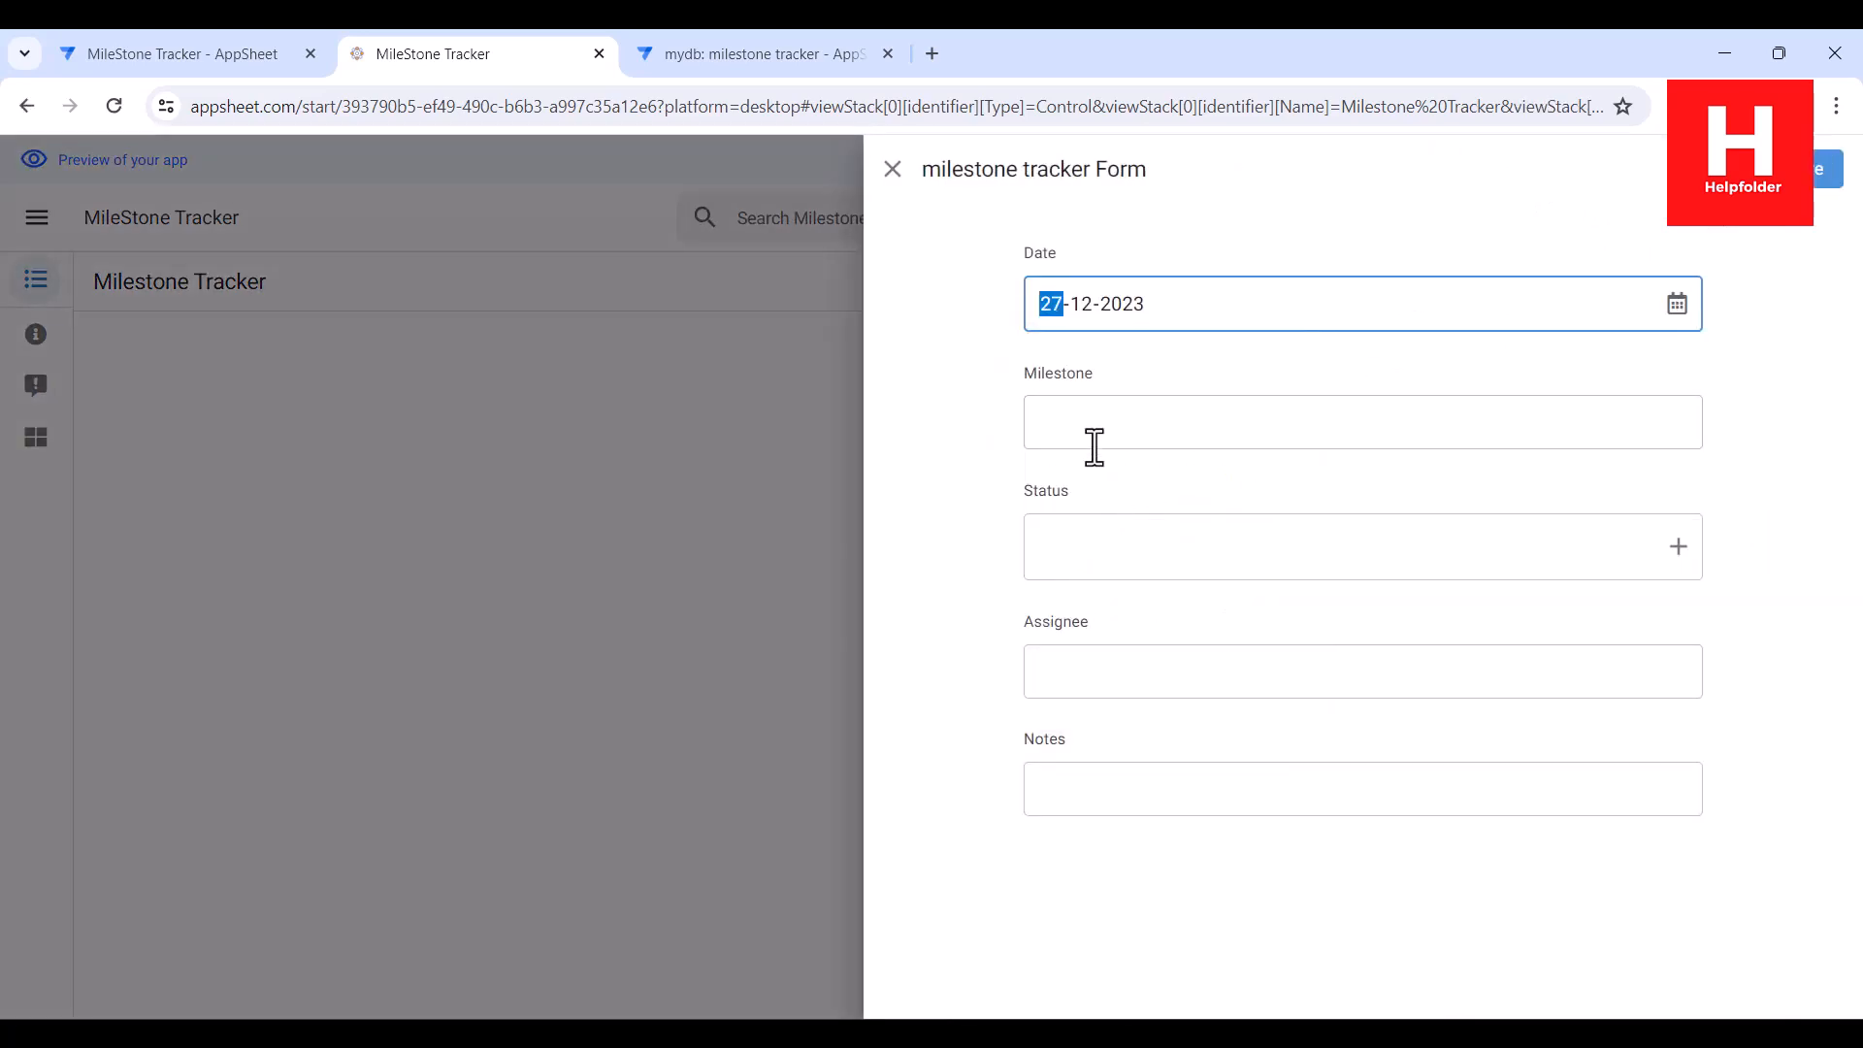
pyautogui.click(1088, 438)
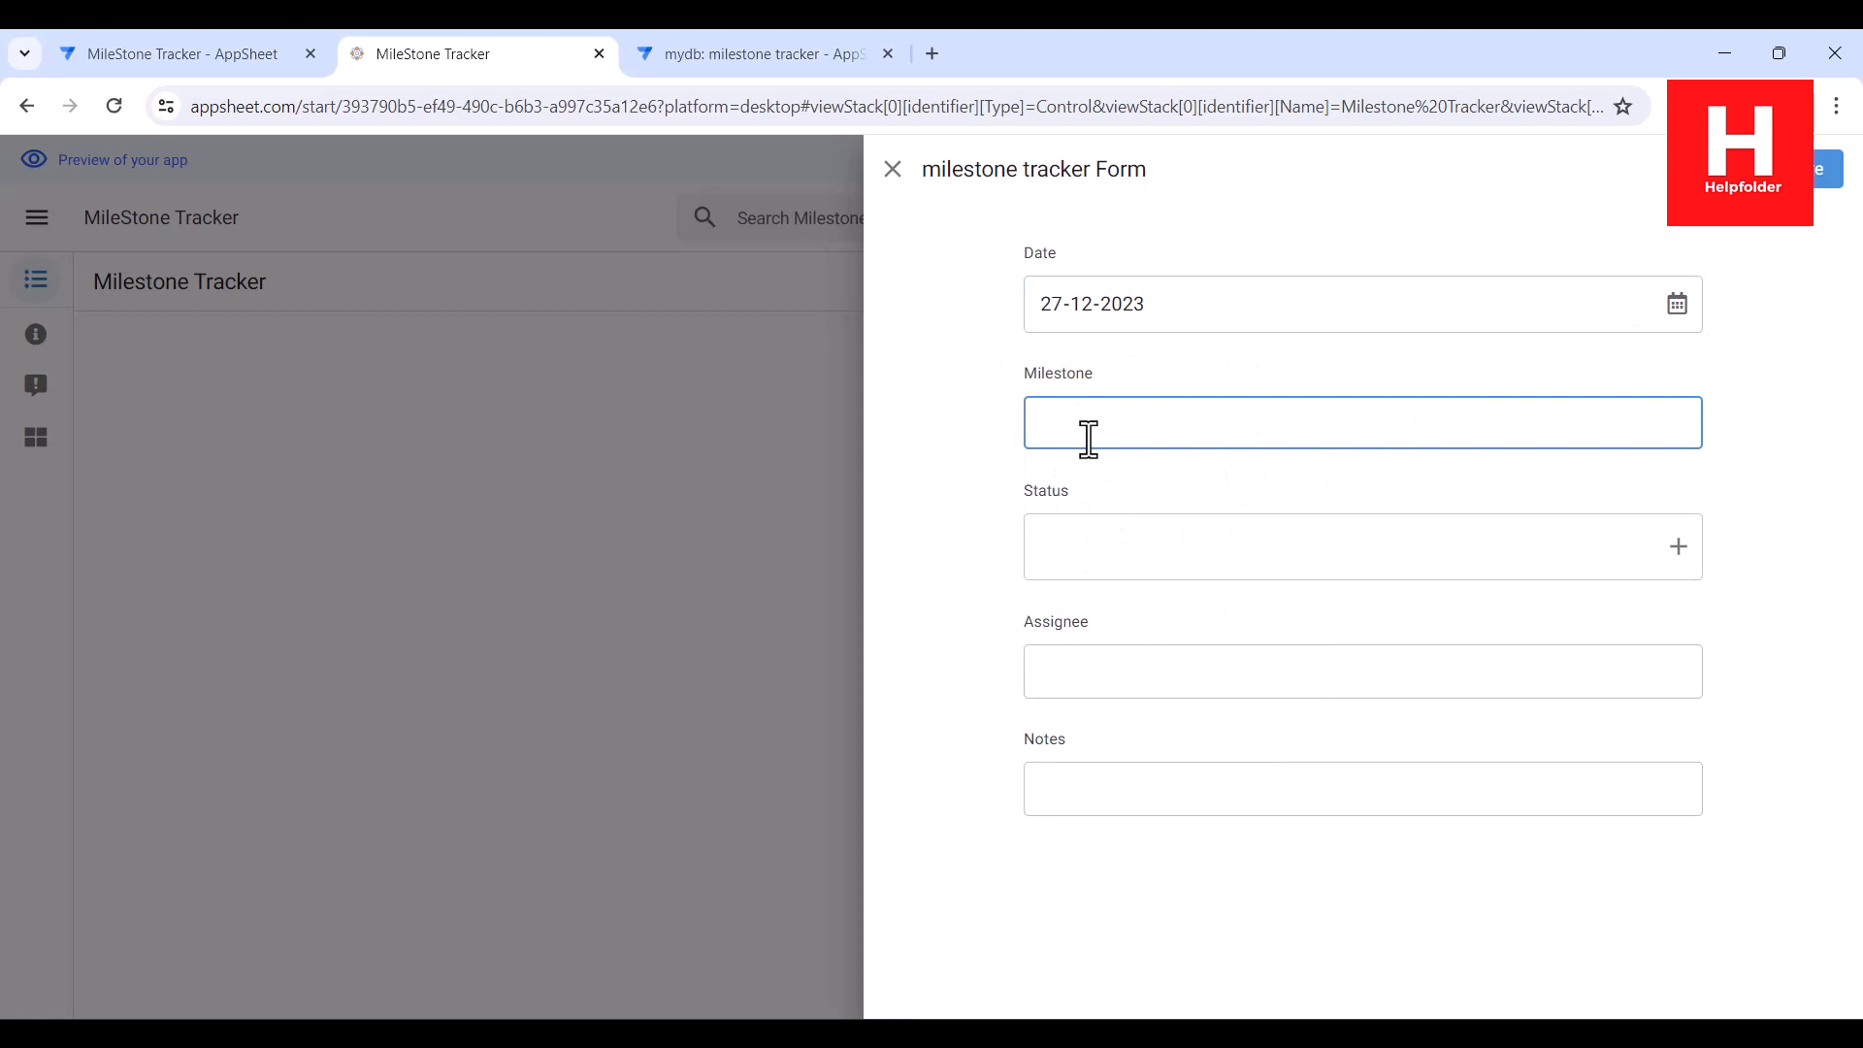
pyautogui.write('e of Product')
# - Set the record's status to Complete, enter the assignee's full name and the note First iteration, and save the record
pyautogui.click(1122, 528)
pyautogui.click(1116, 679)
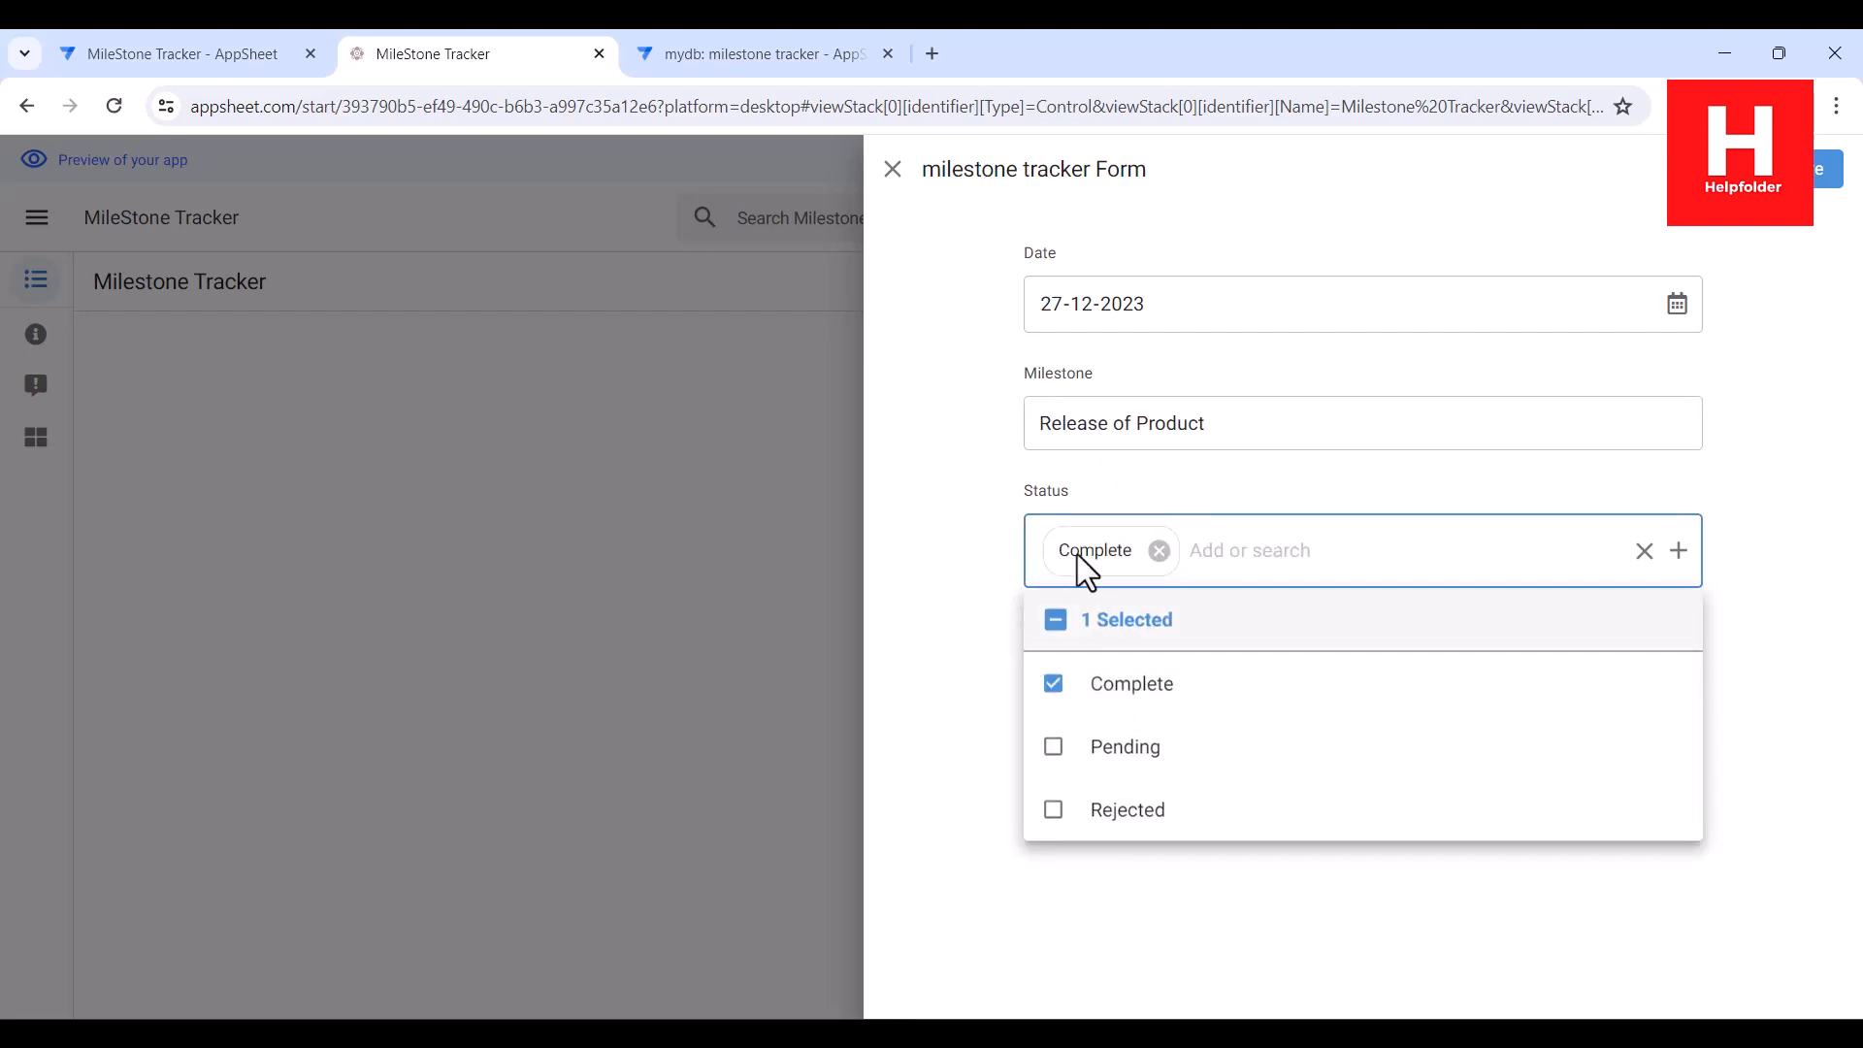
pyautogui.click(984, 526)
pyautogui.click(1093, 656)
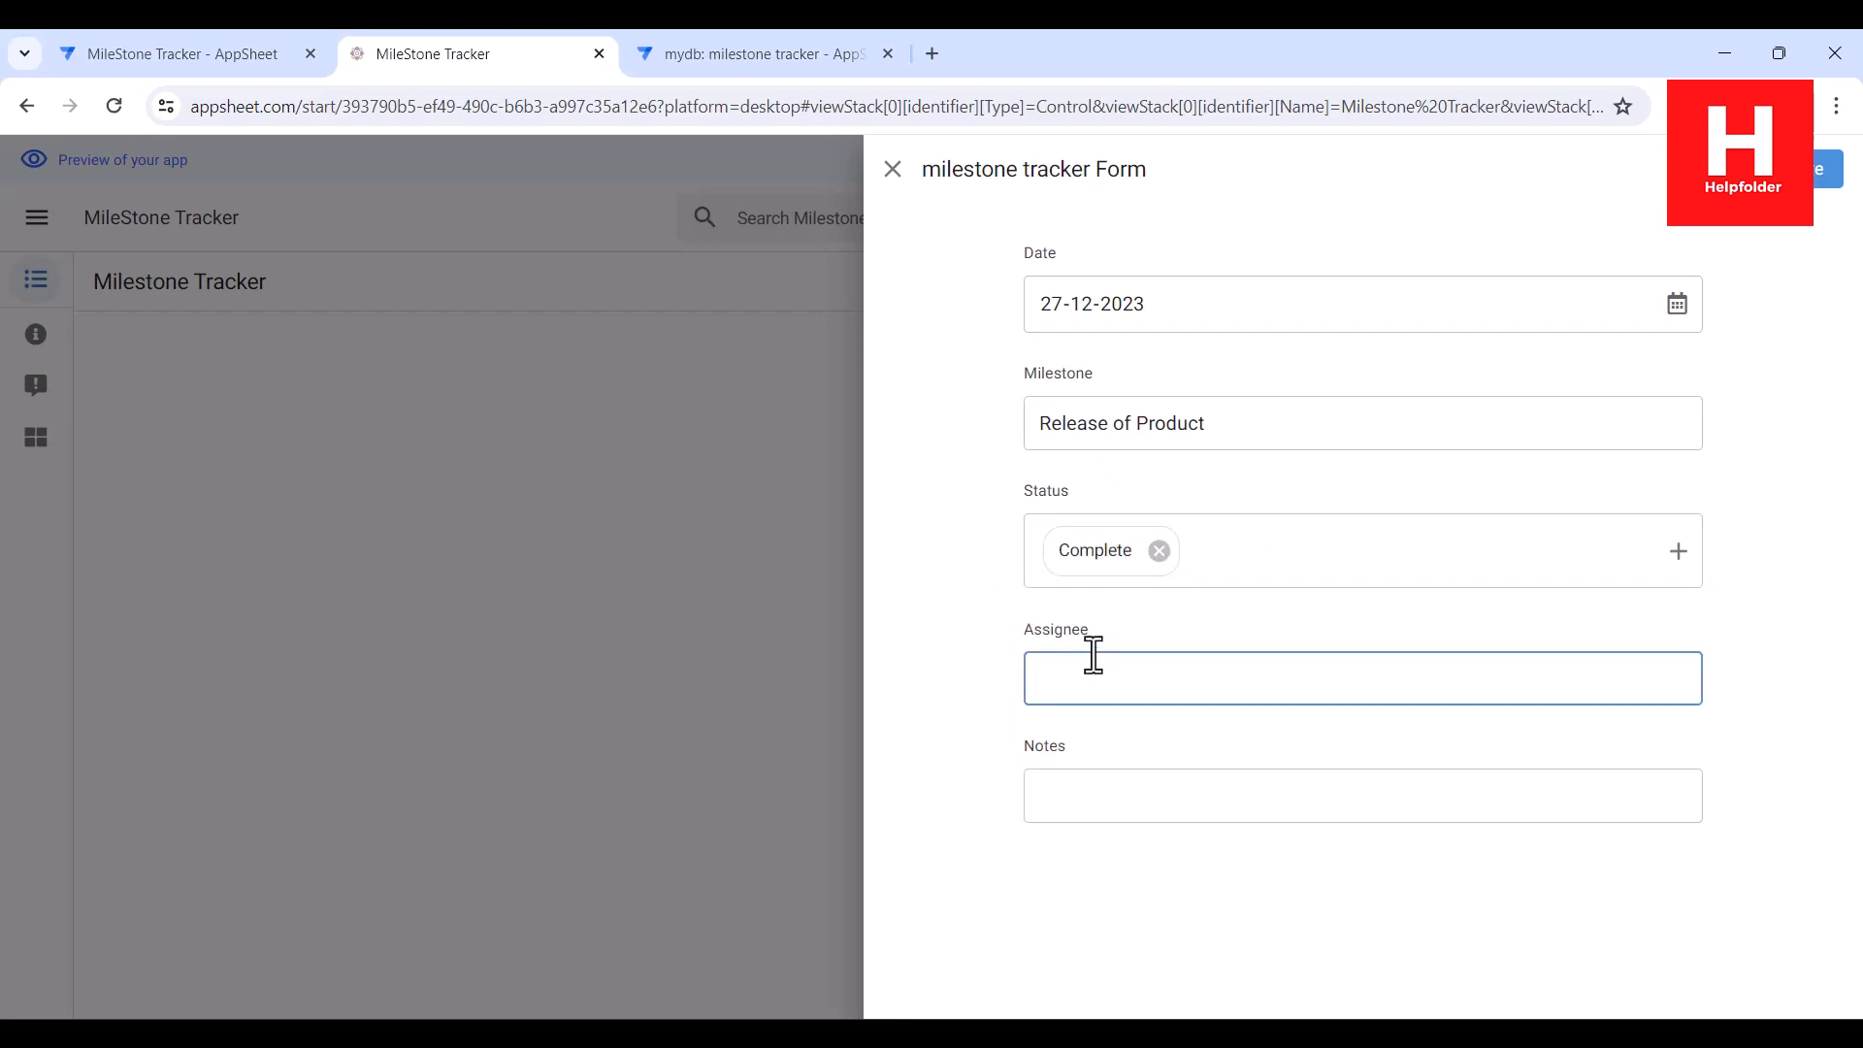
pyautogui.write('Adam Smith')
pyautogui.click(1073, 792)
pyautogui.write('F')
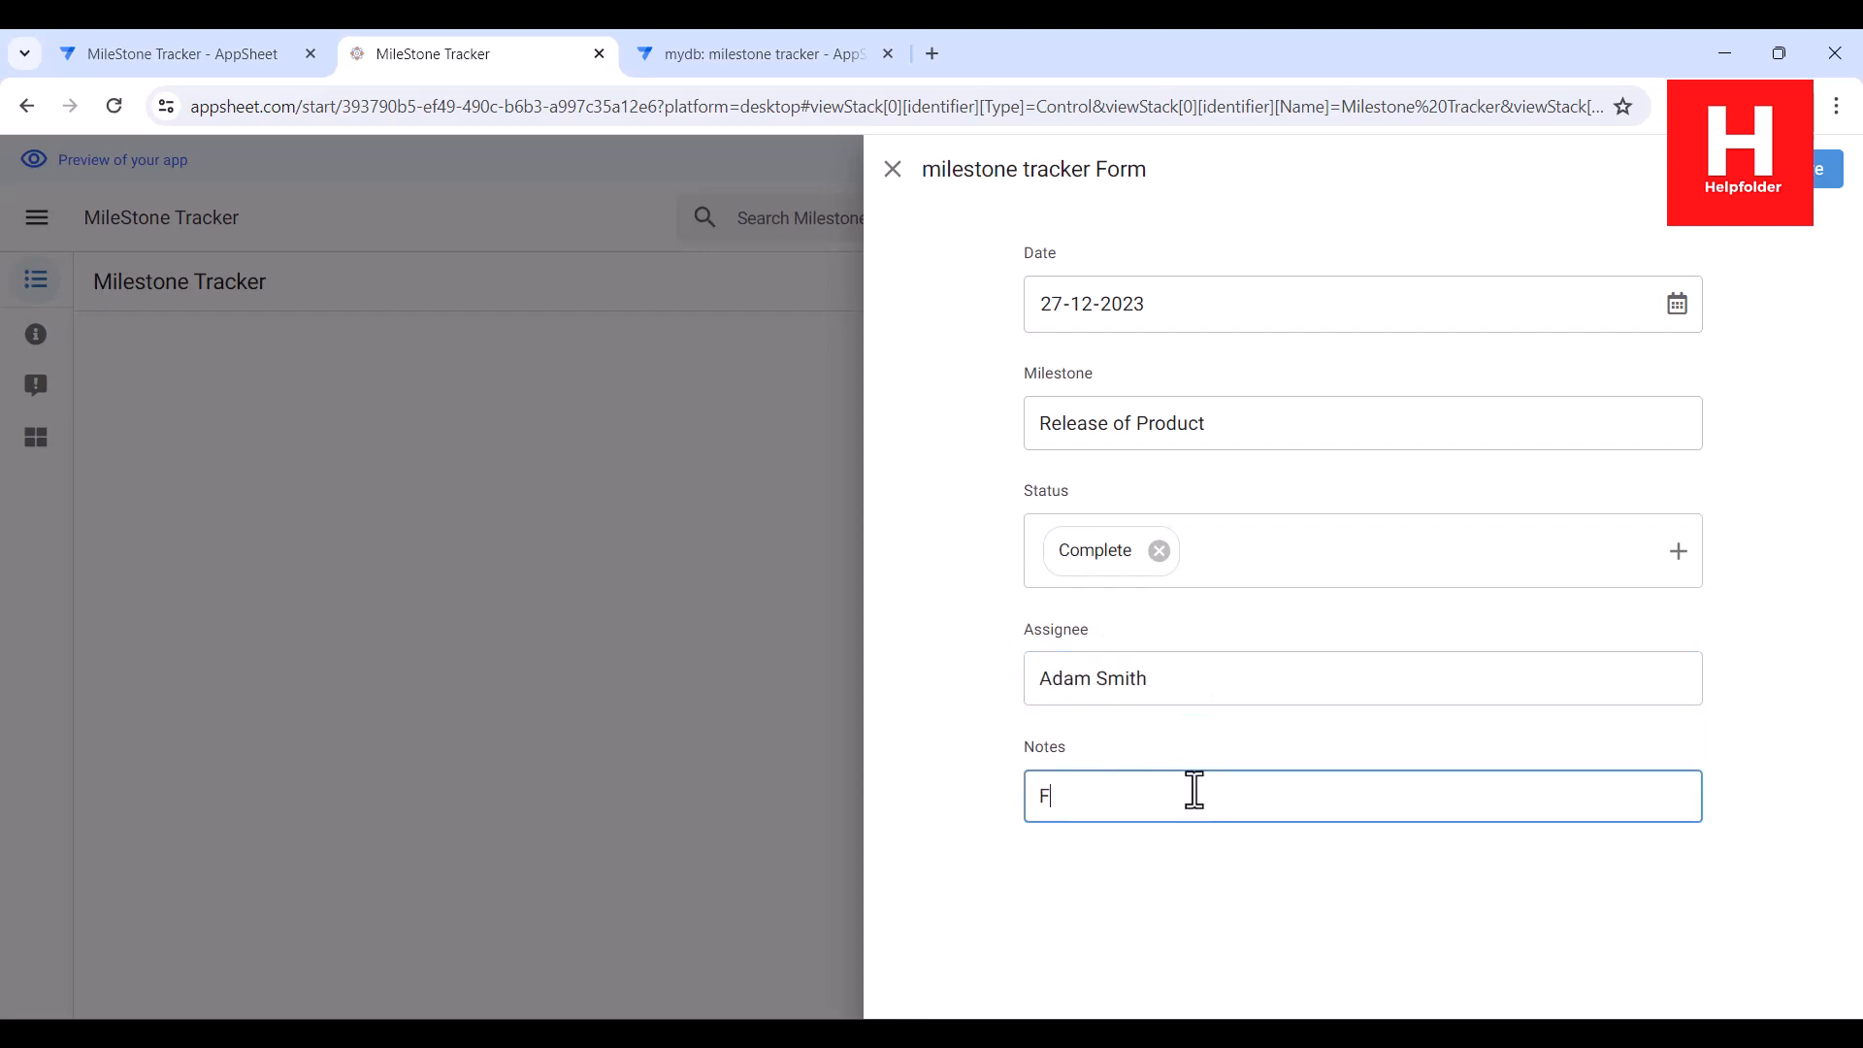
pyautogui.write('irst iteration')
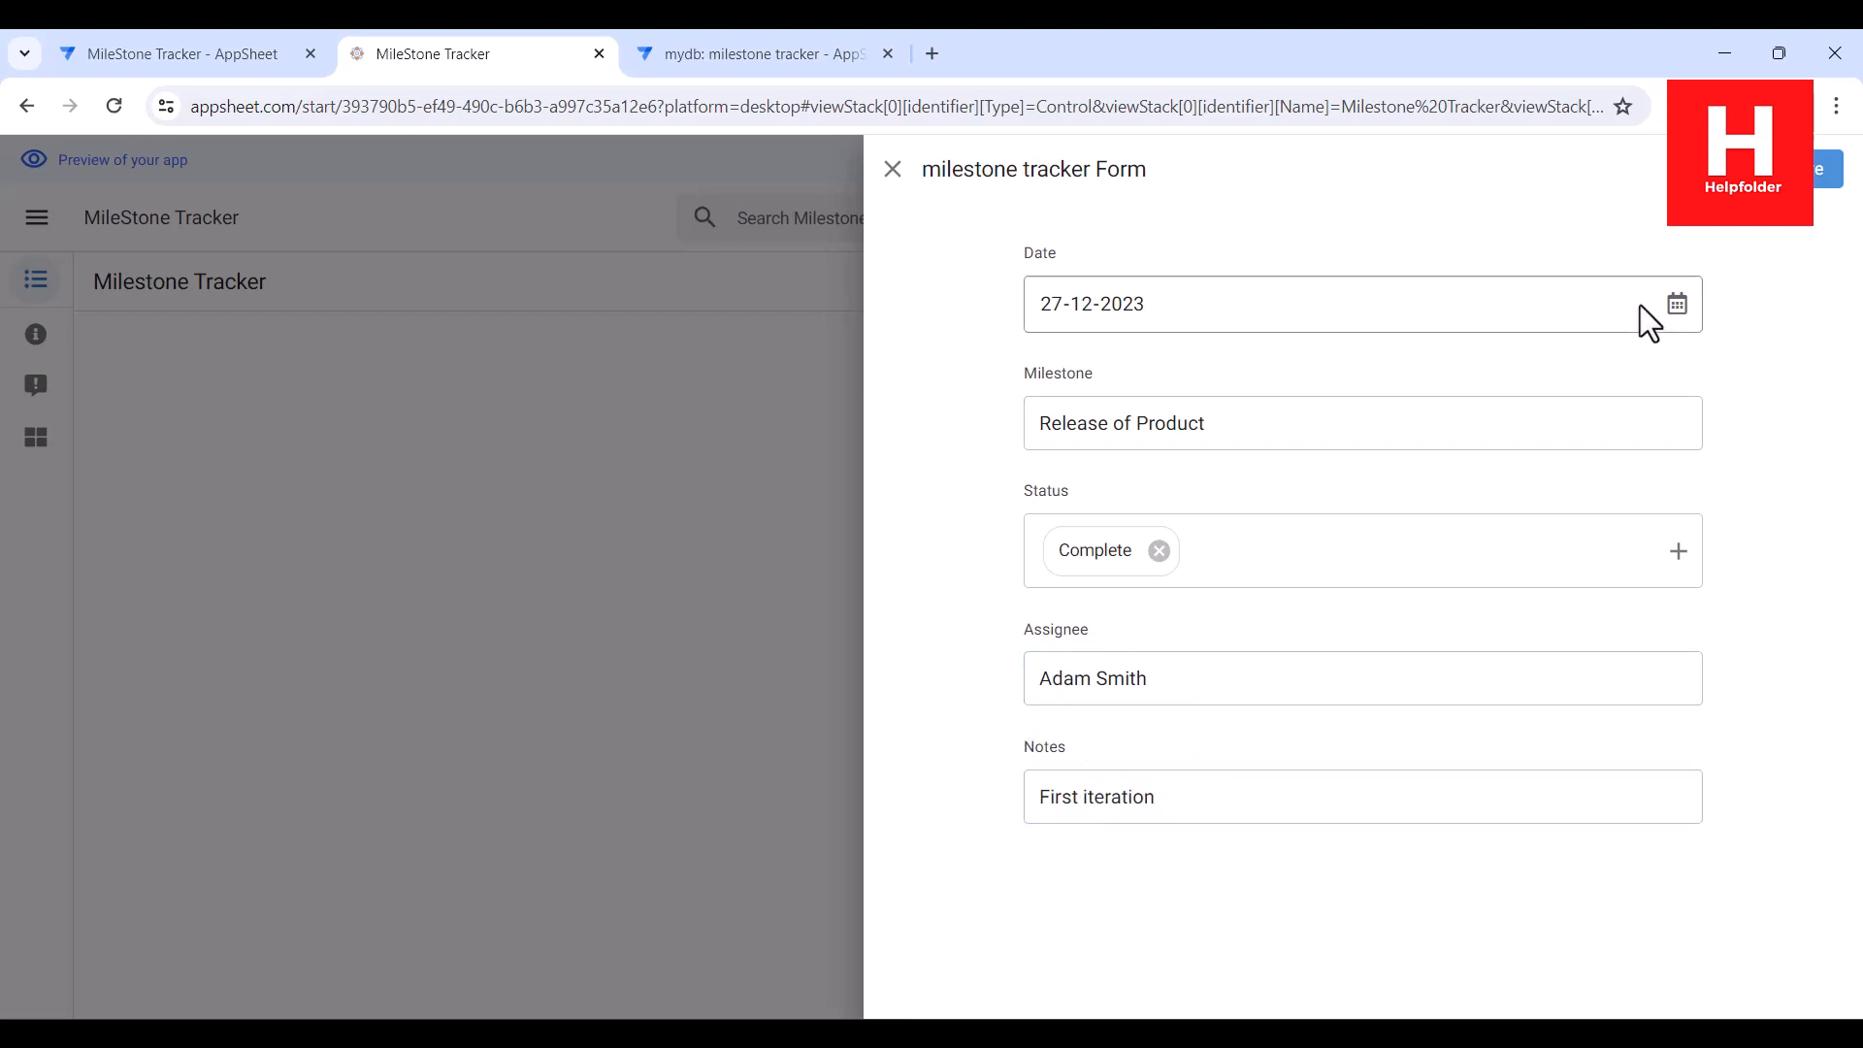
pyautogui.click(1829, 169)
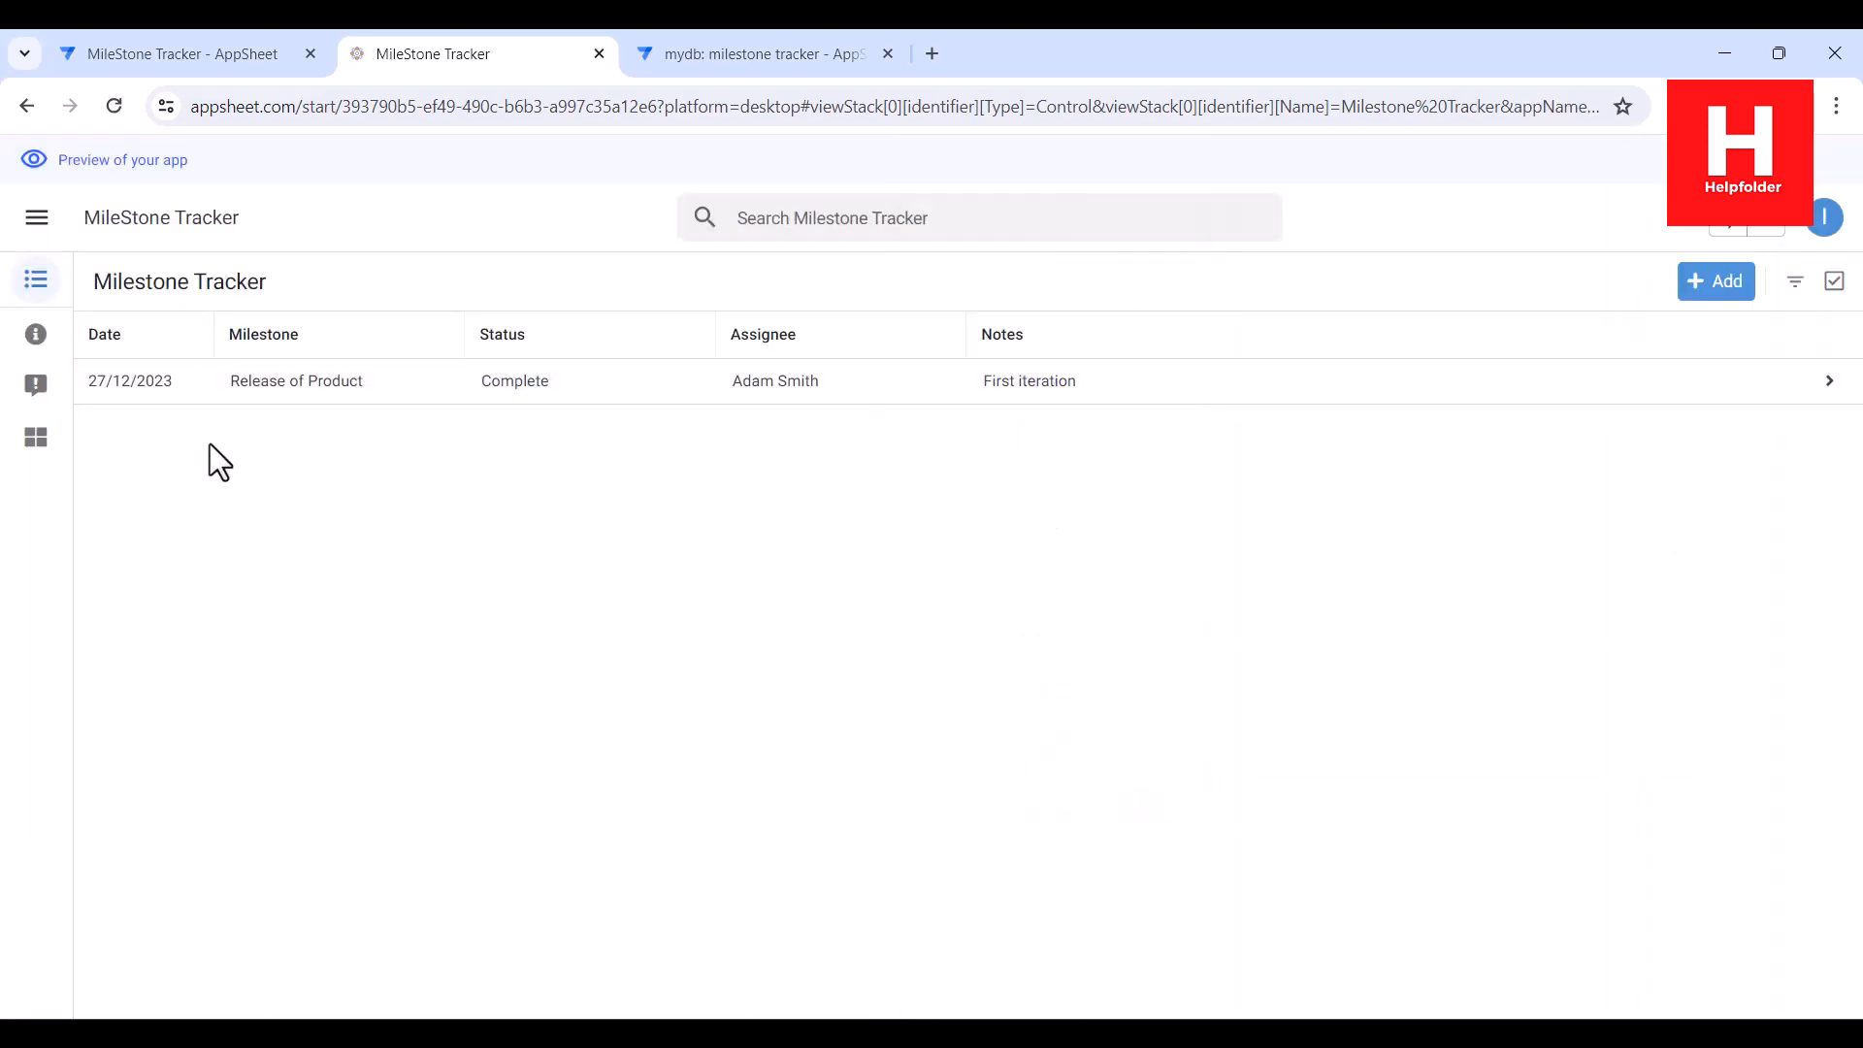